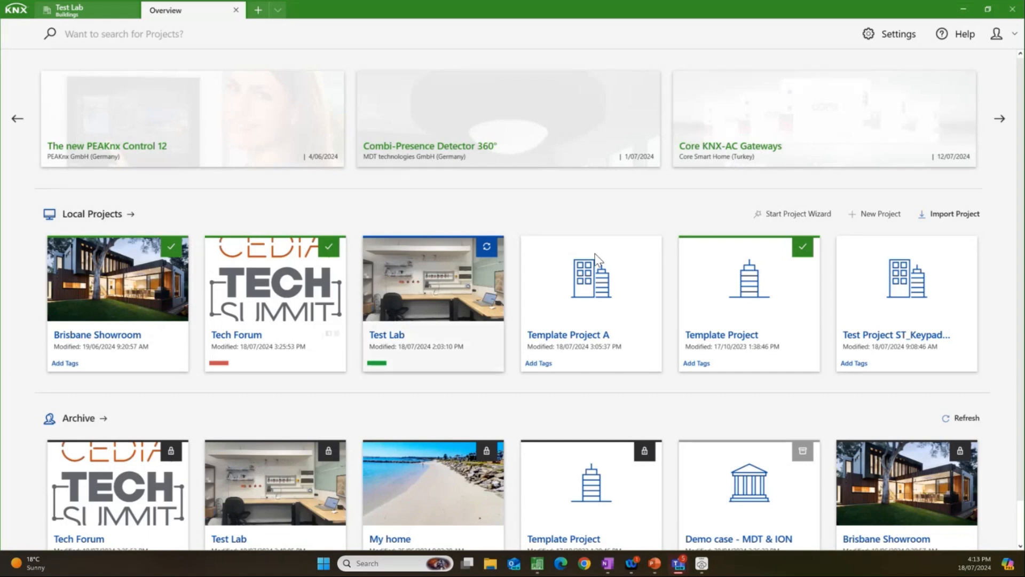
Step: Create a new office building project with IP backbone, TP line 1.1 and three-level group address style
click(870, 214)
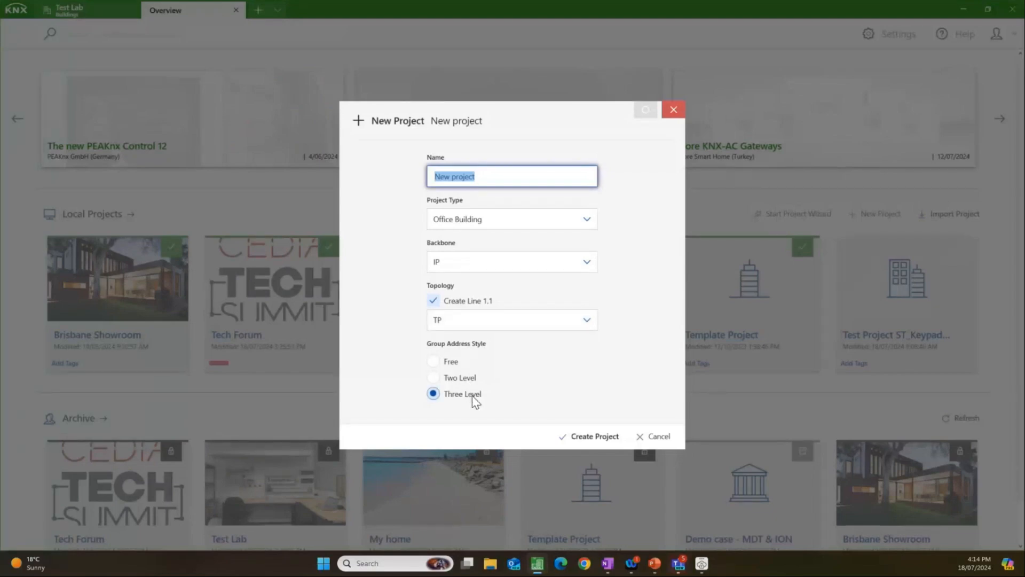
click(589, 438)
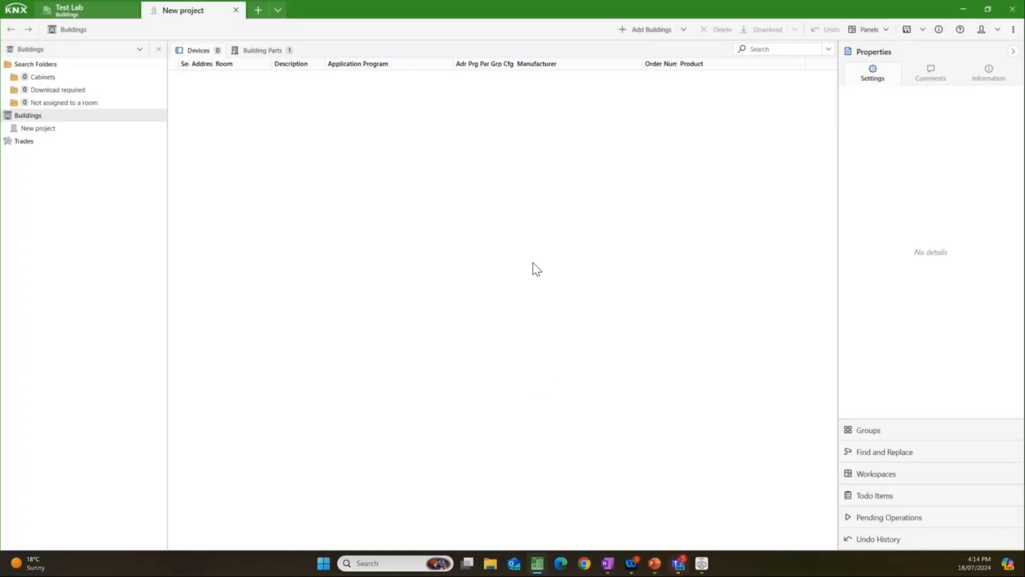
Step: Review the new project's details and its project tracing history entries, and close the project information
click(939, 30)
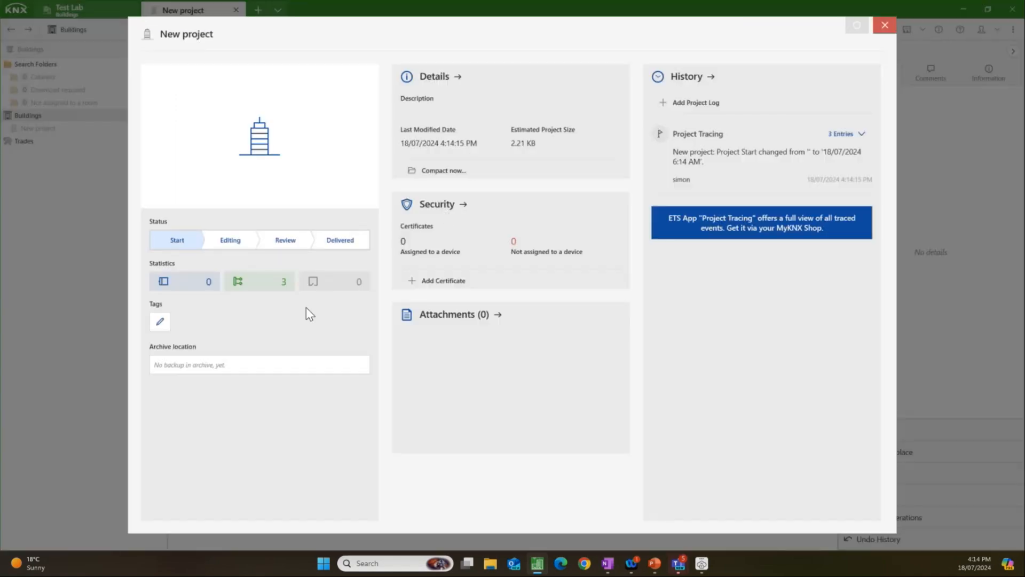
click(454, 80)
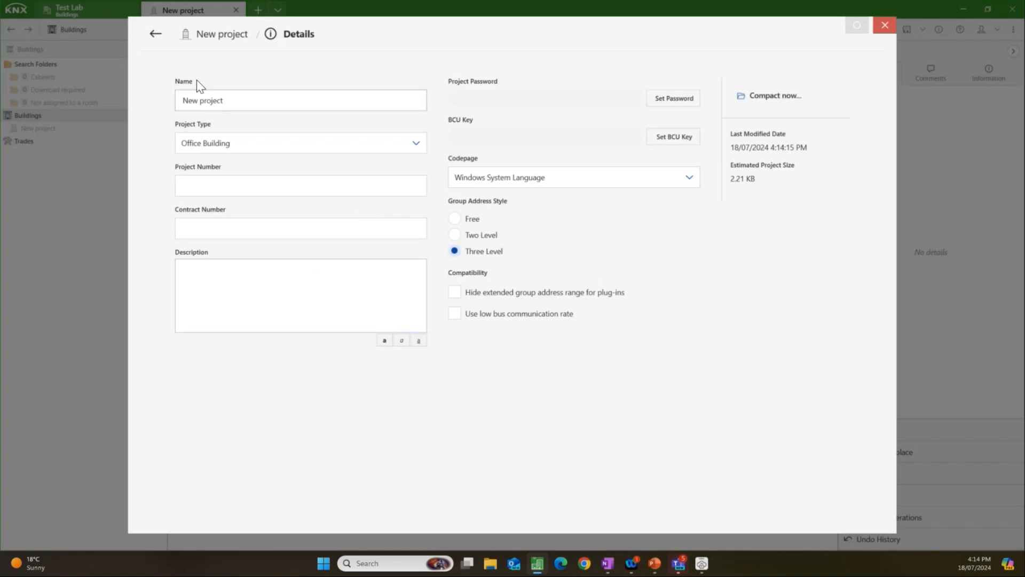
click(155, 33)
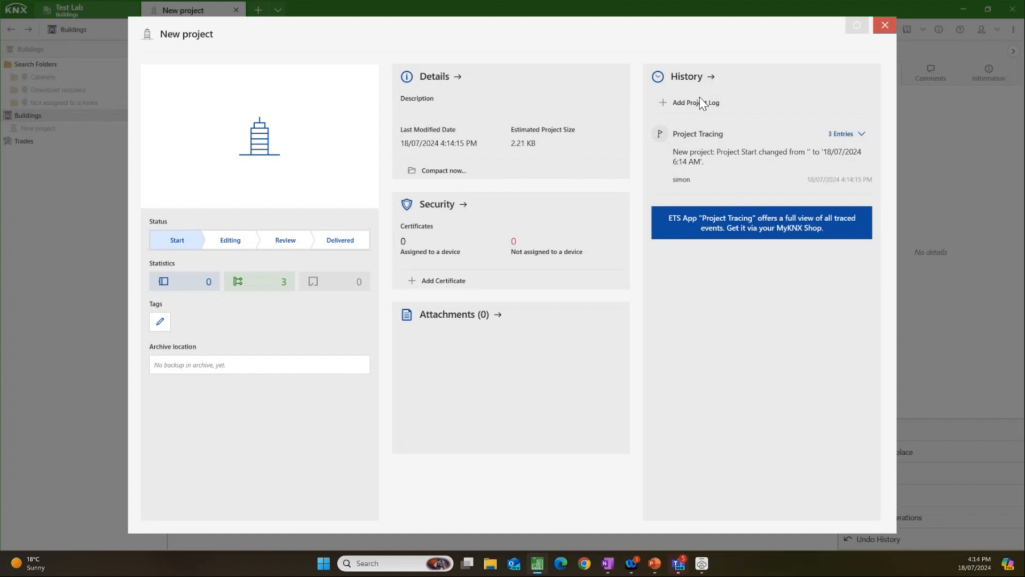
click(711, 77)
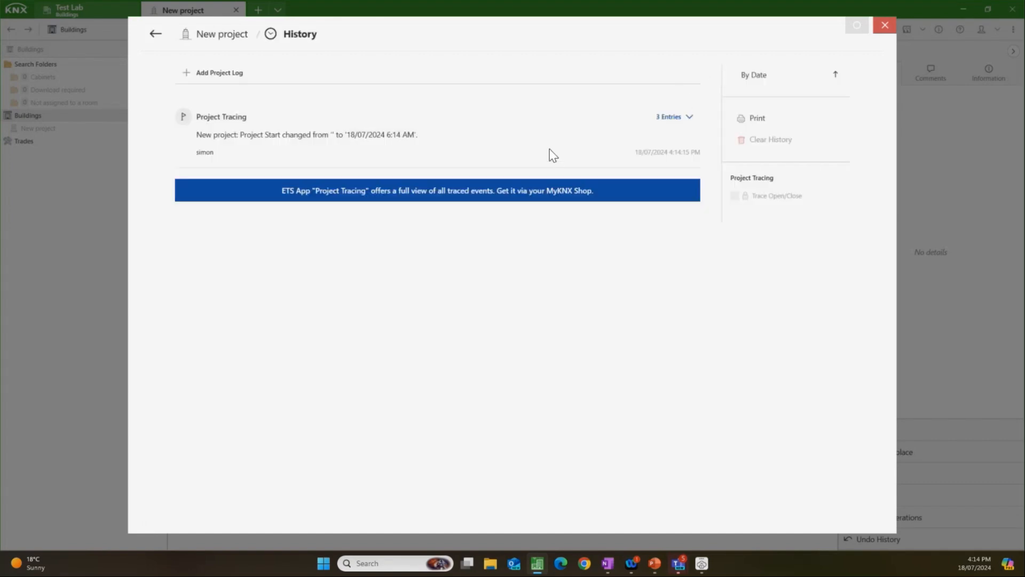
click(672, 118)
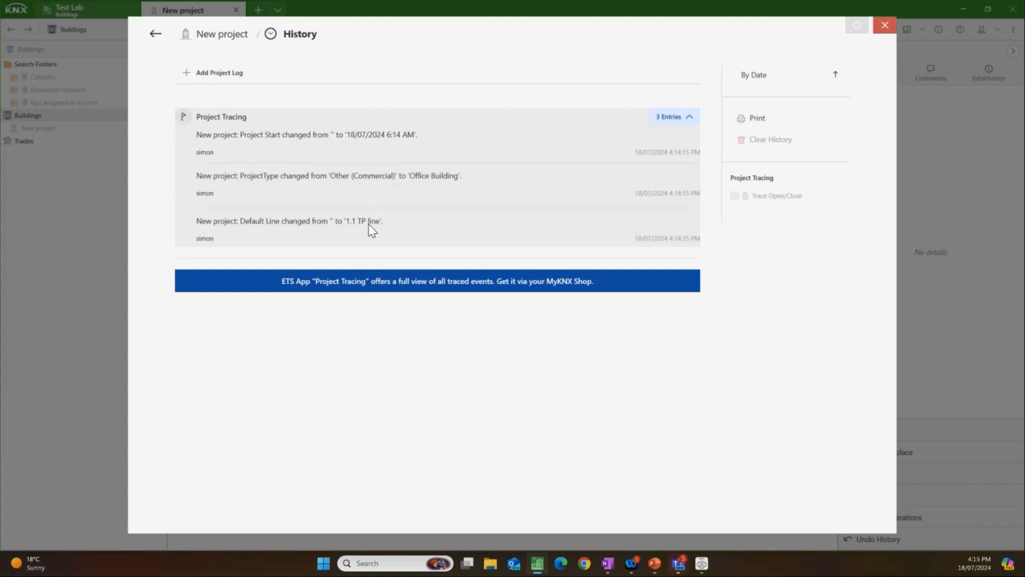
click(155, 36)
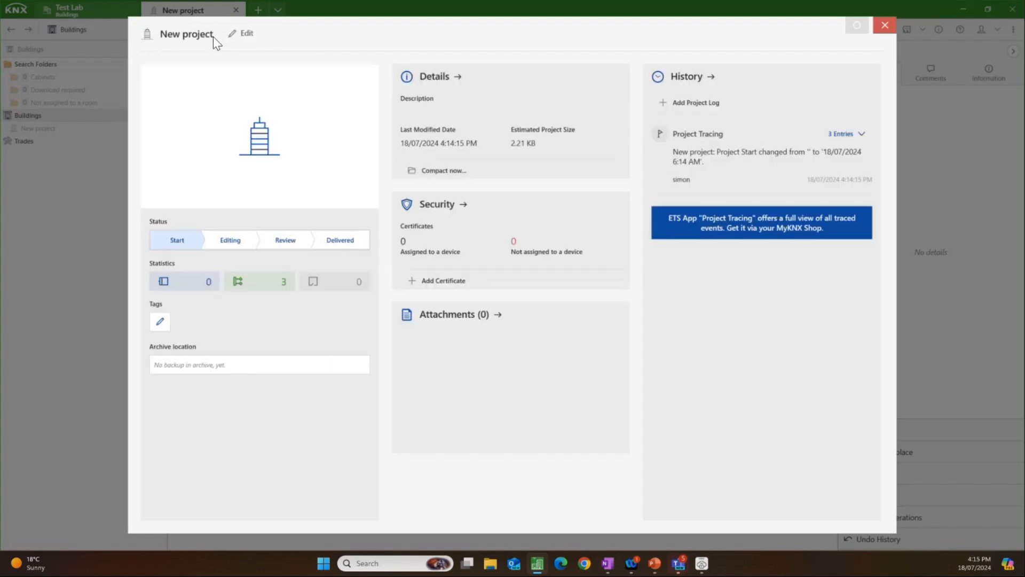
click(885, 25)
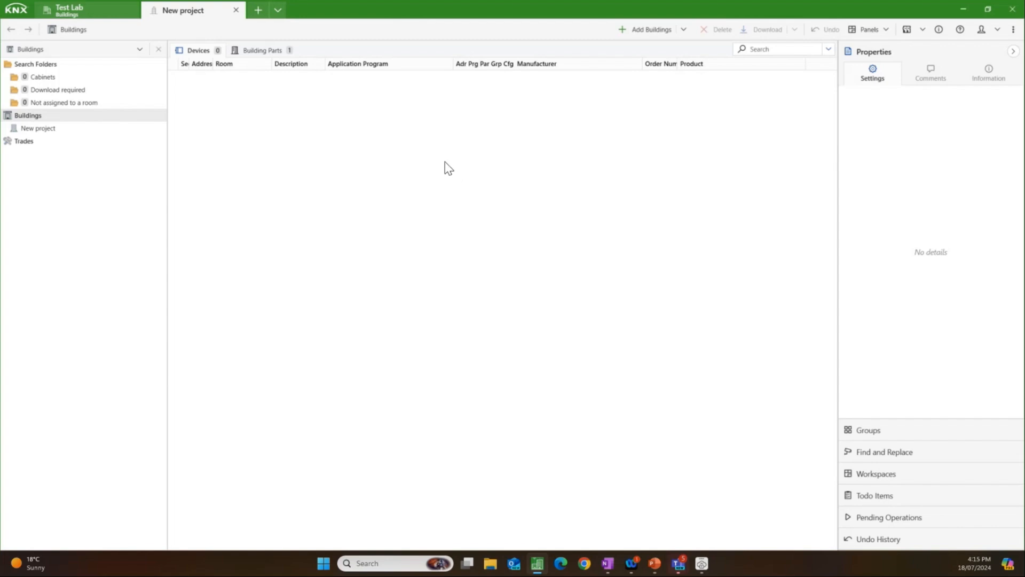
Step: Rename the building in the buildings tree to "Ivory Egg HQ"
click(64, 130)
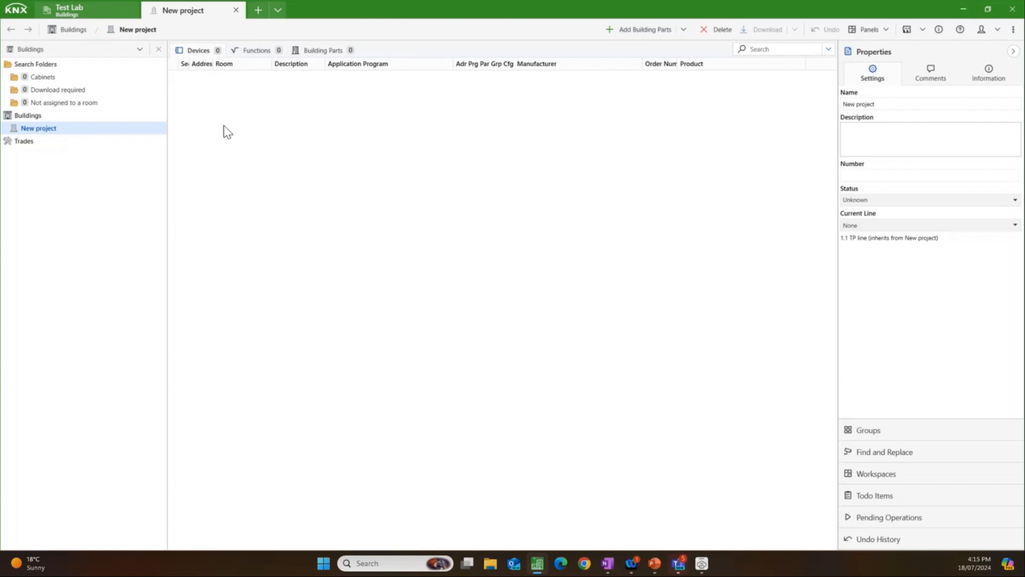
click(858, 102)
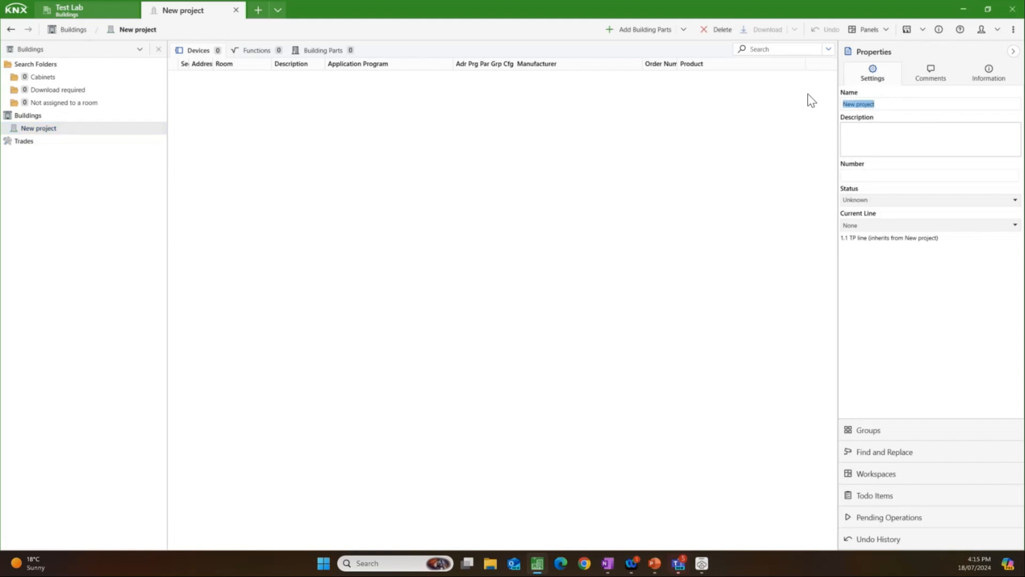
key(BackSpace)
text(Ivory Egg HQ)
click(104, 129)
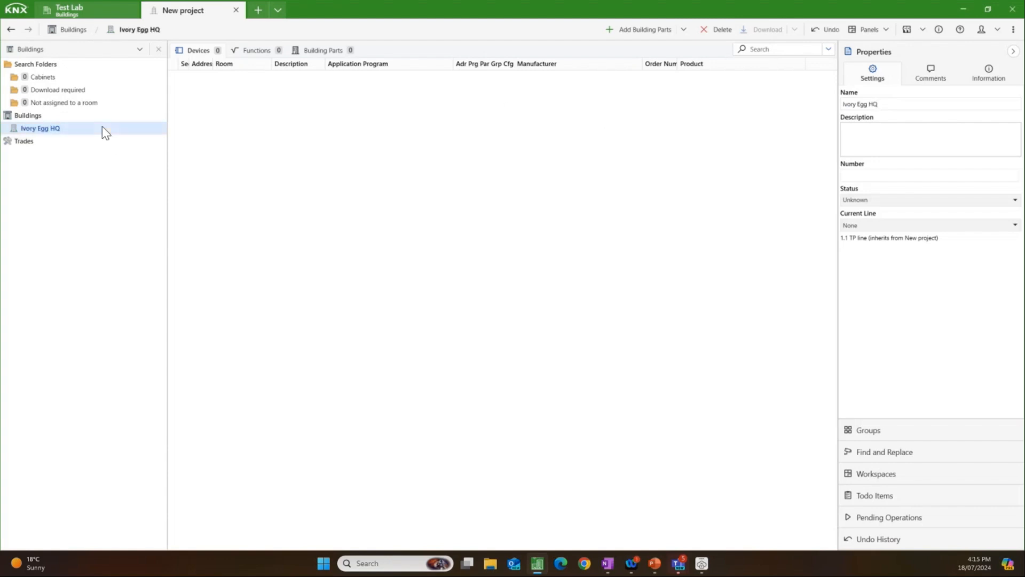
Step: Add two floors named "Ground Floor" and "1st Floor" to the Ivory Egg HQ building
right_click(75, 129)
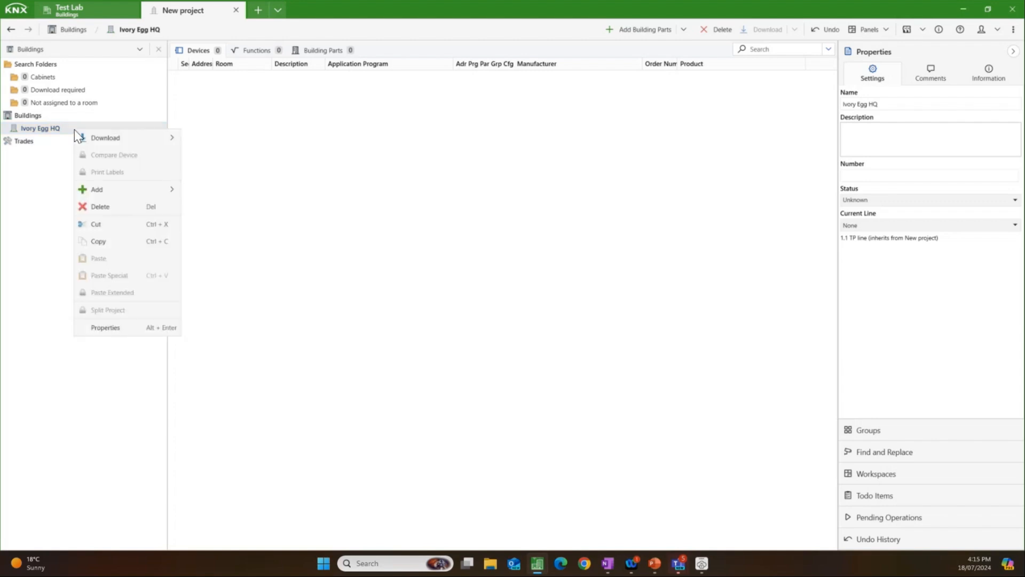
mouse_move(129, 188)
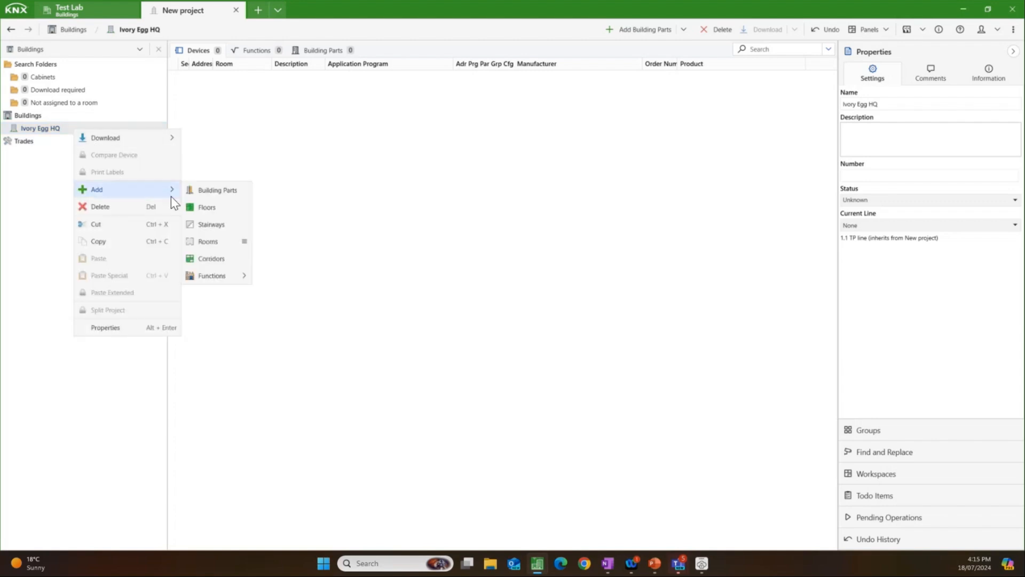
click(204, 207)
text(Ground)
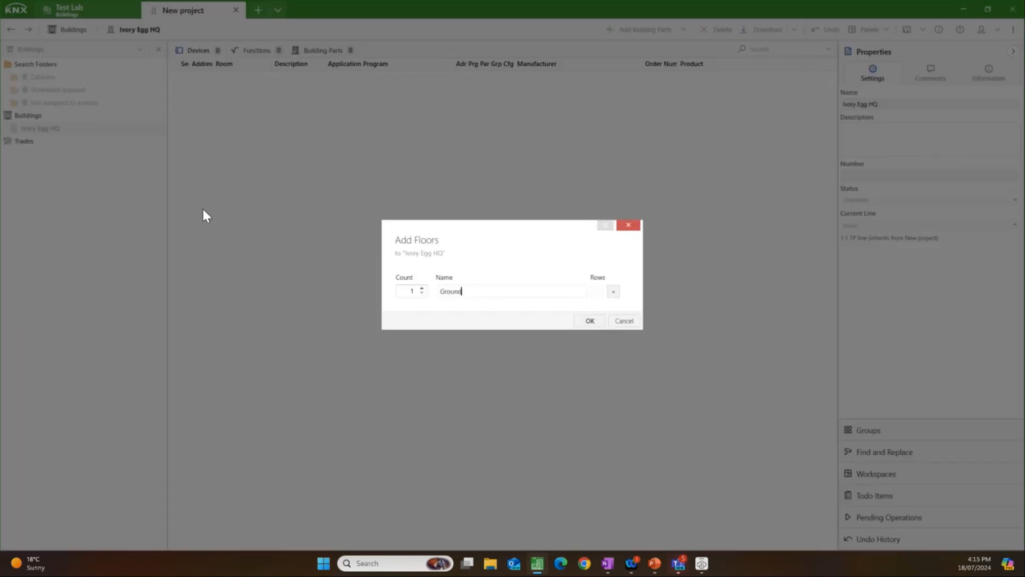
text( Floor)
click(613, 291)
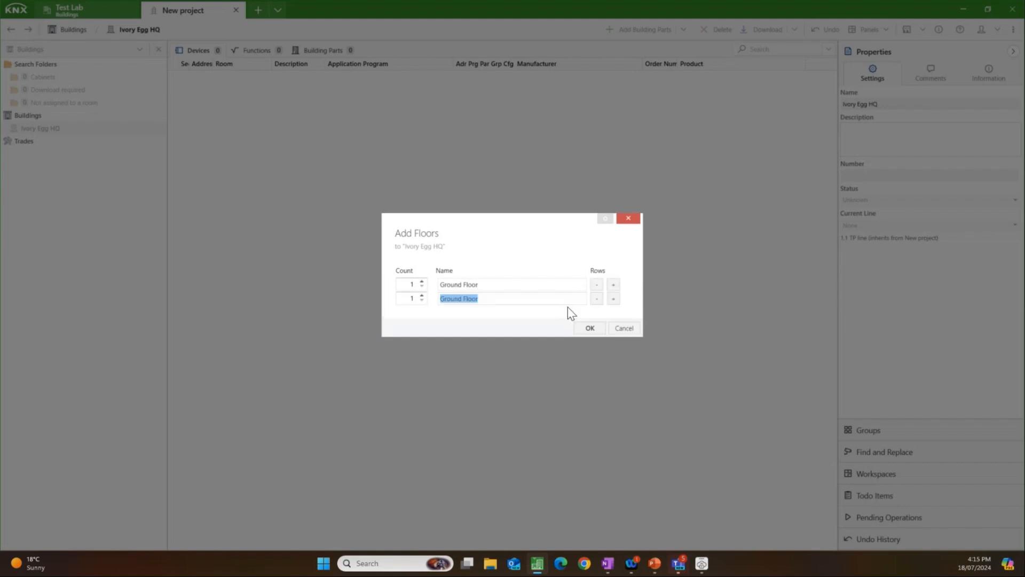
click(465, 300)
drag(463, 299, 427, 299)
key(BackSpace)
text(1st)
click(590, 328)
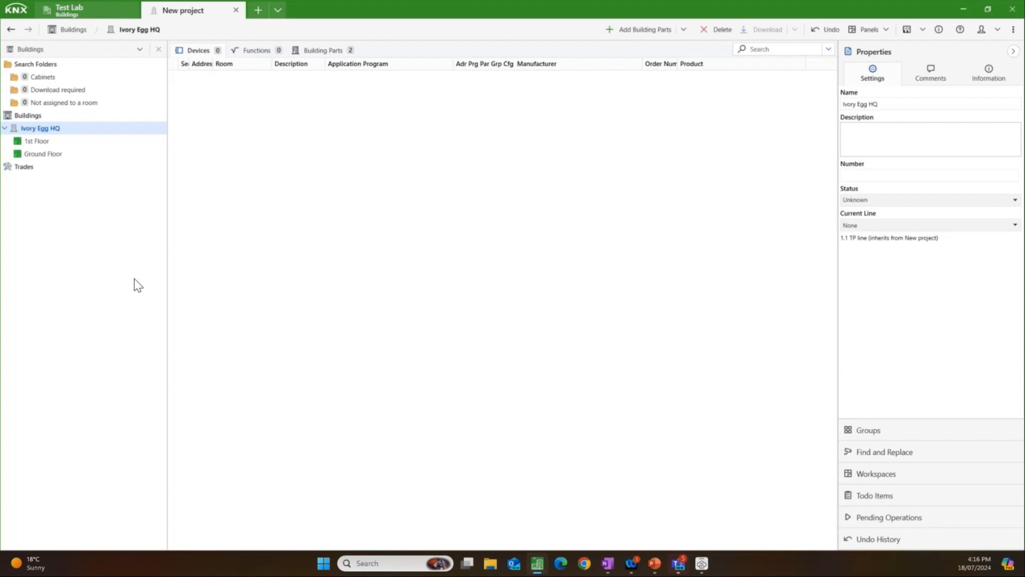
Step: Add a room named "Training room" to the Ground Floor
click(54, 153)
right_click(54, 153)
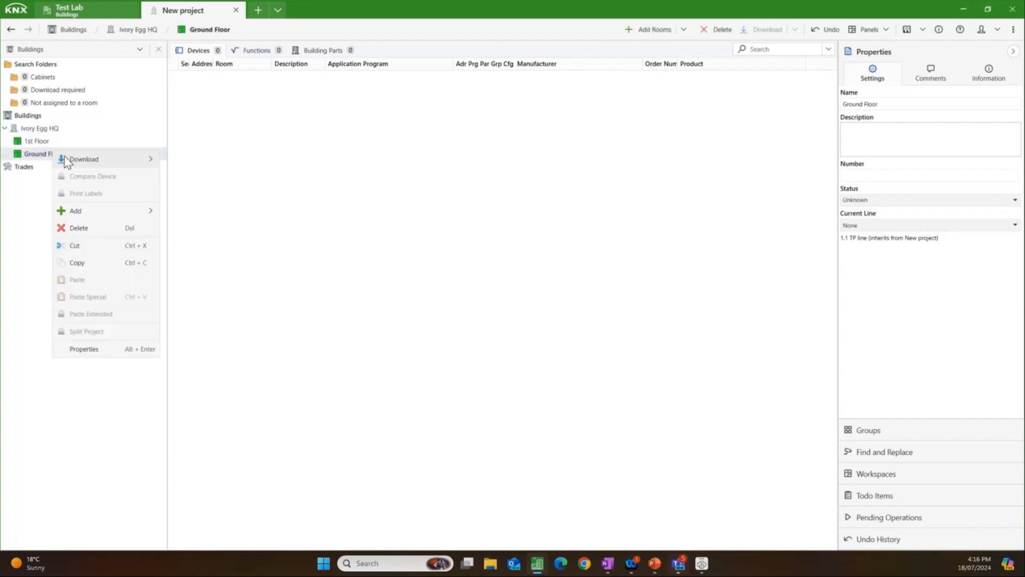
click(184, 217)
text(T)
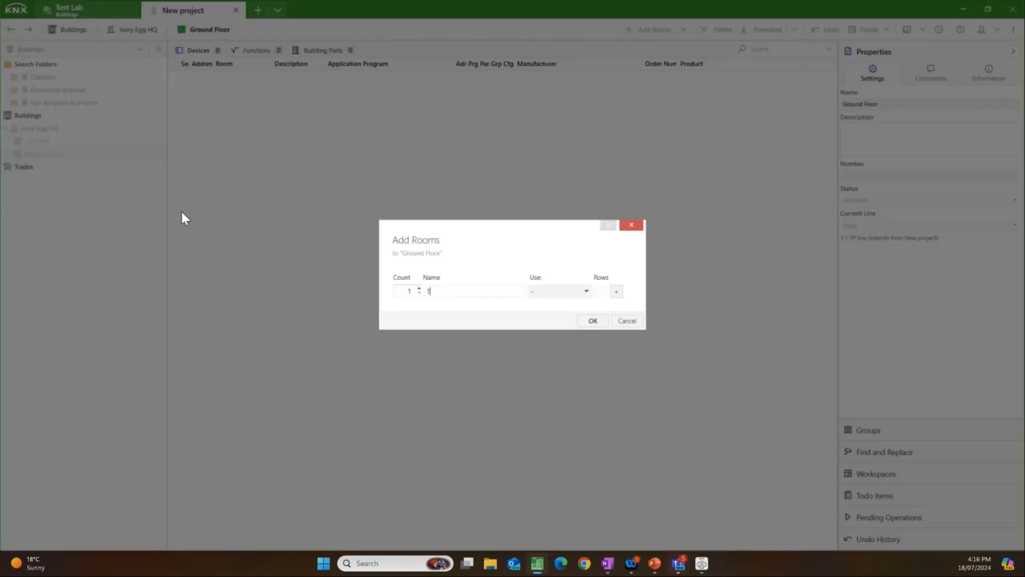
text(raing)
key(BackSpace)
text(ing room)
click(580, 322)
Step: Open the device catalog for the Training room and add a cabinet named "DB - 1" to that room
click(88, 170)
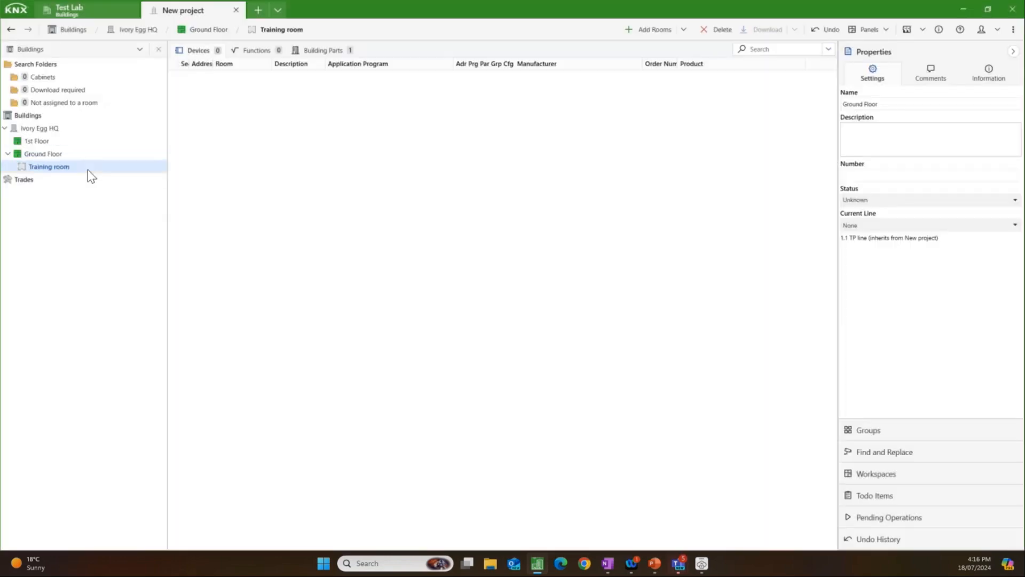
right_click(88, 170)
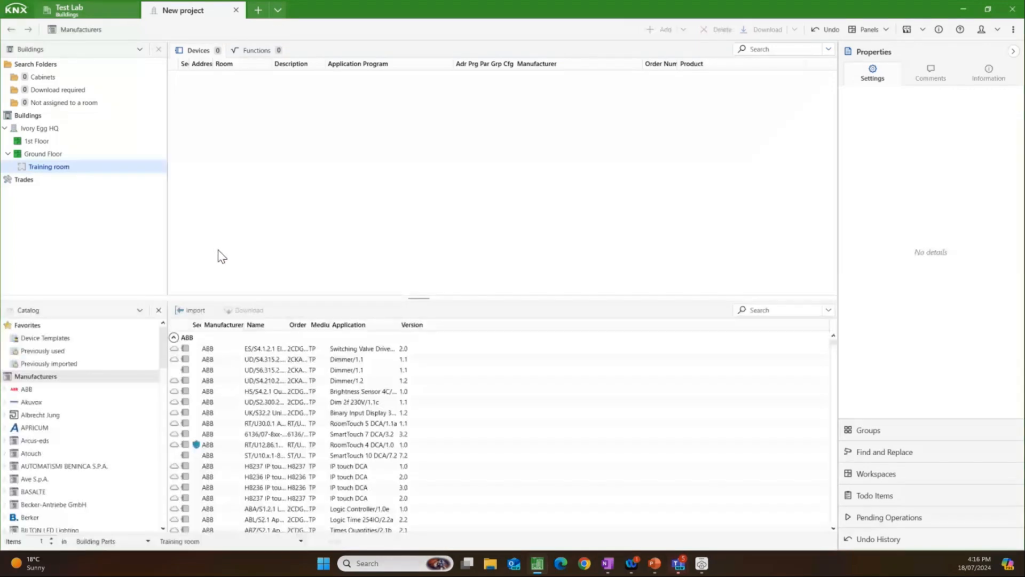
right_click(91, 165)
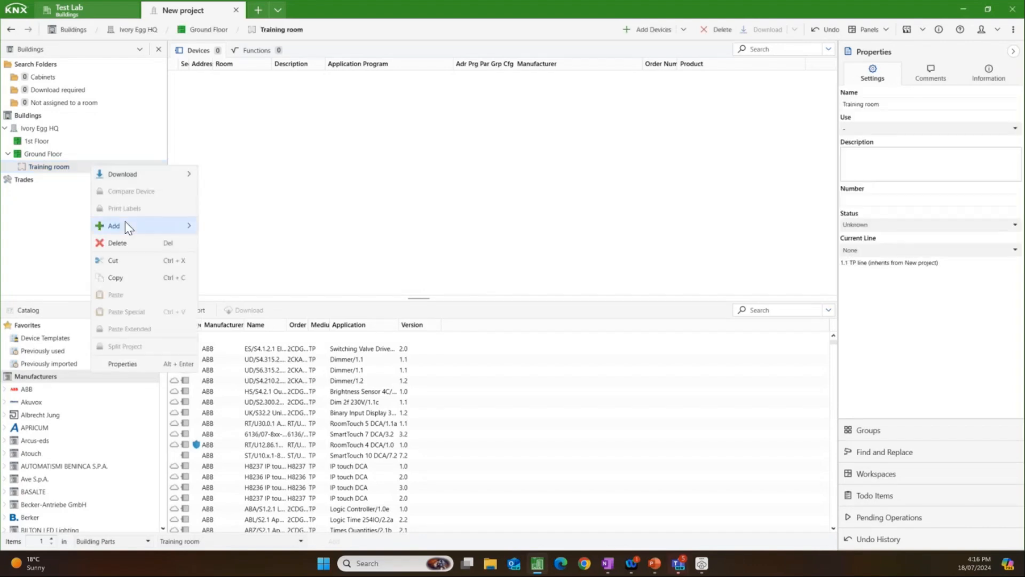
mouse_move(125, 224)
click(229, 227)
text(D)
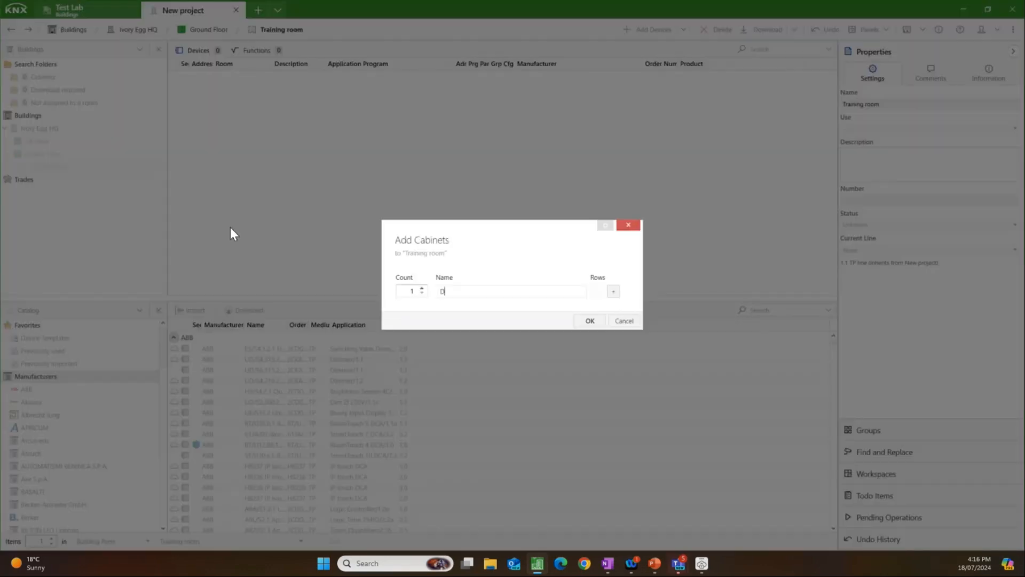
text(B - 1)
click(589, 321)
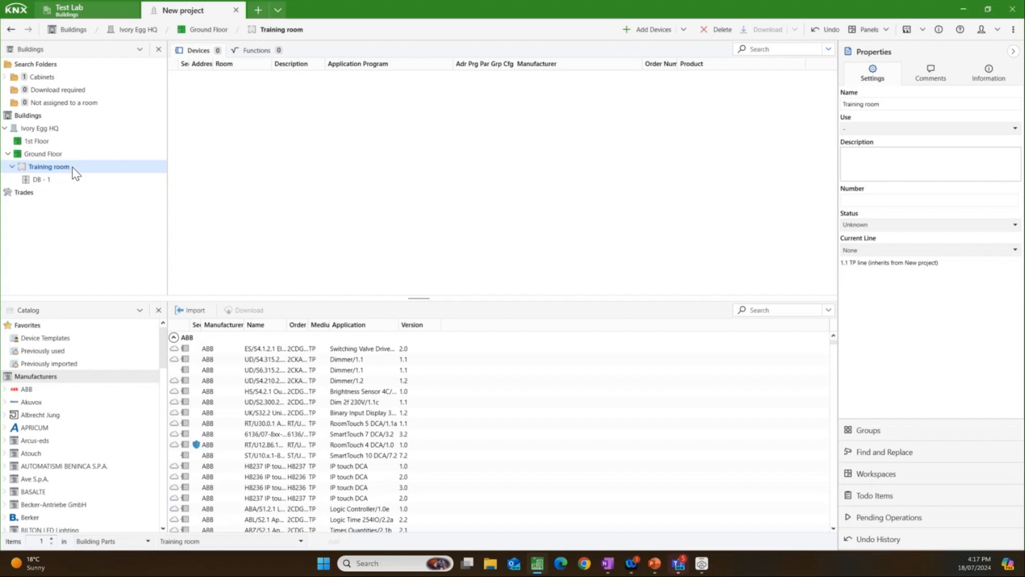
Step: Search the catalog for "dm 4 -" and add the Theben DM 4-2 T dimming actuator to cabinet DB - 1
click(43, 179)
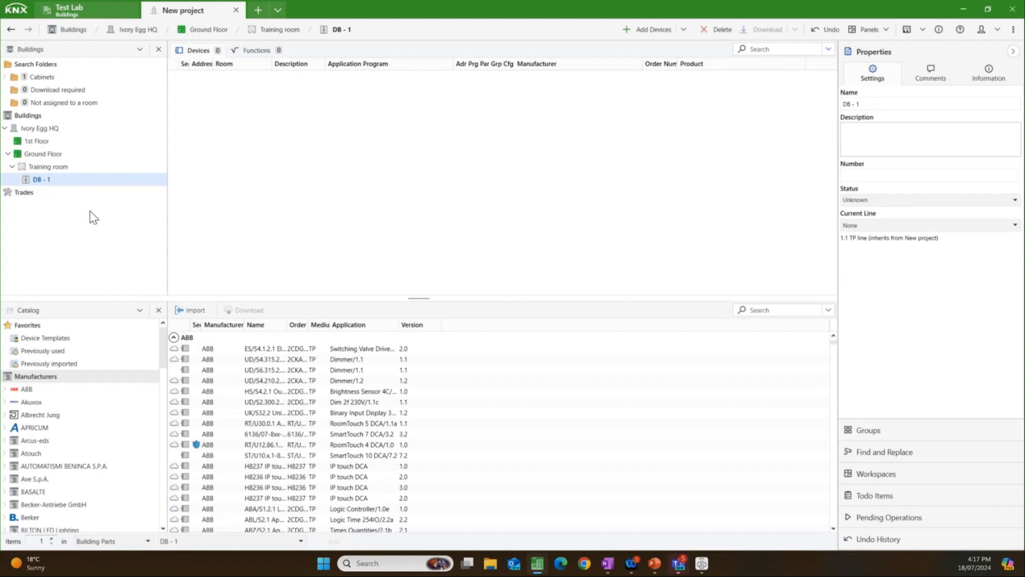
click(779, 312)
text(dm 4 -)
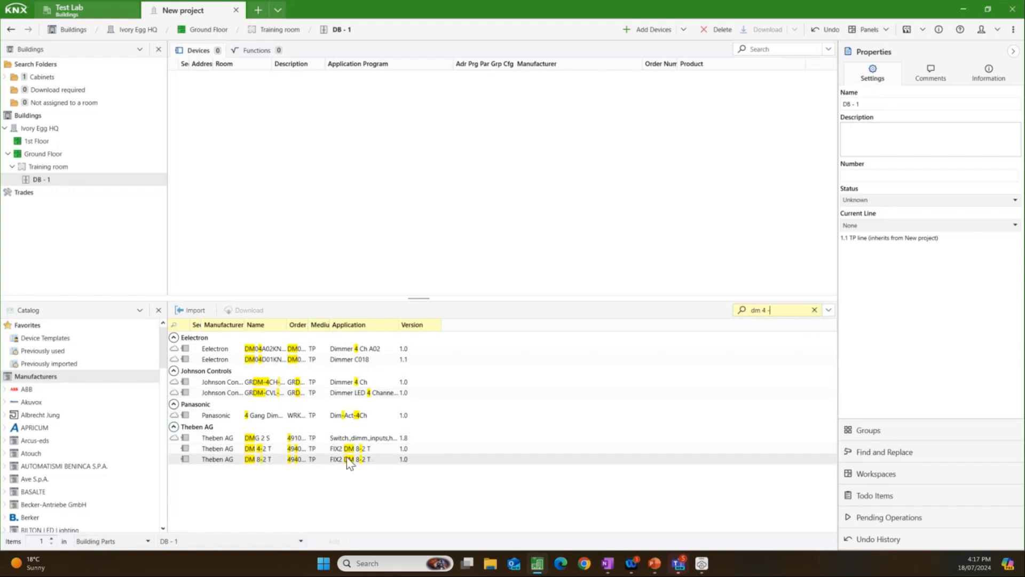
click(309, 450)
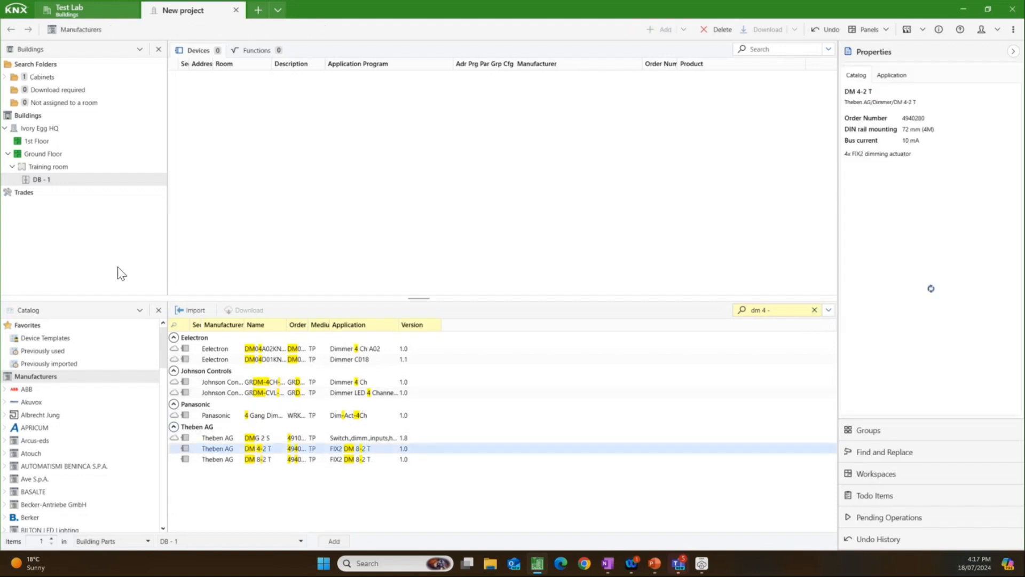
double_click(272, 448)
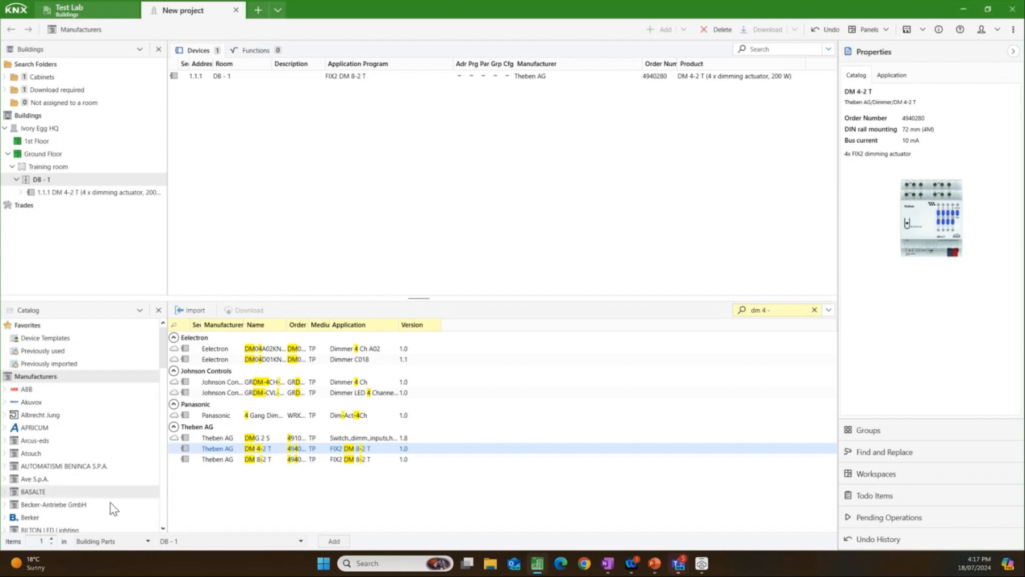
Step: Check the catalog's target location options for inserting devices, and widen the buildings tree to fit the full device name
click(112, 540)
click(112, 541)
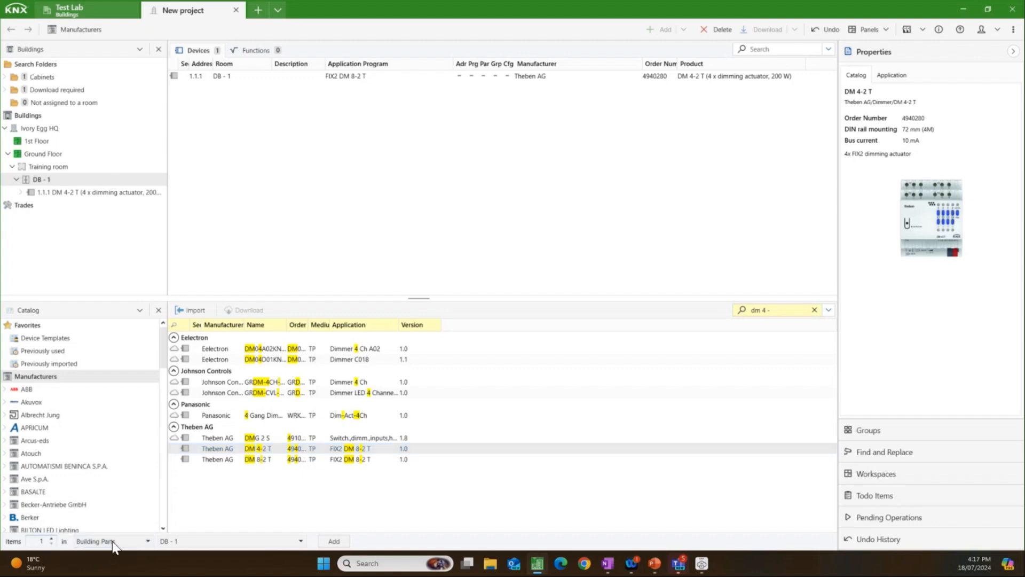
click(229, 541)
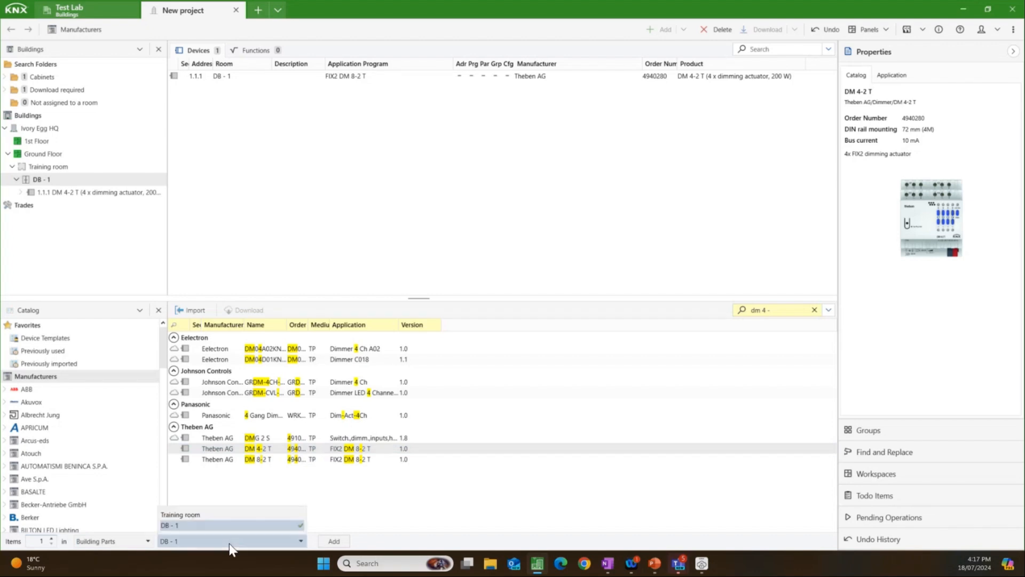
click(229, 543)
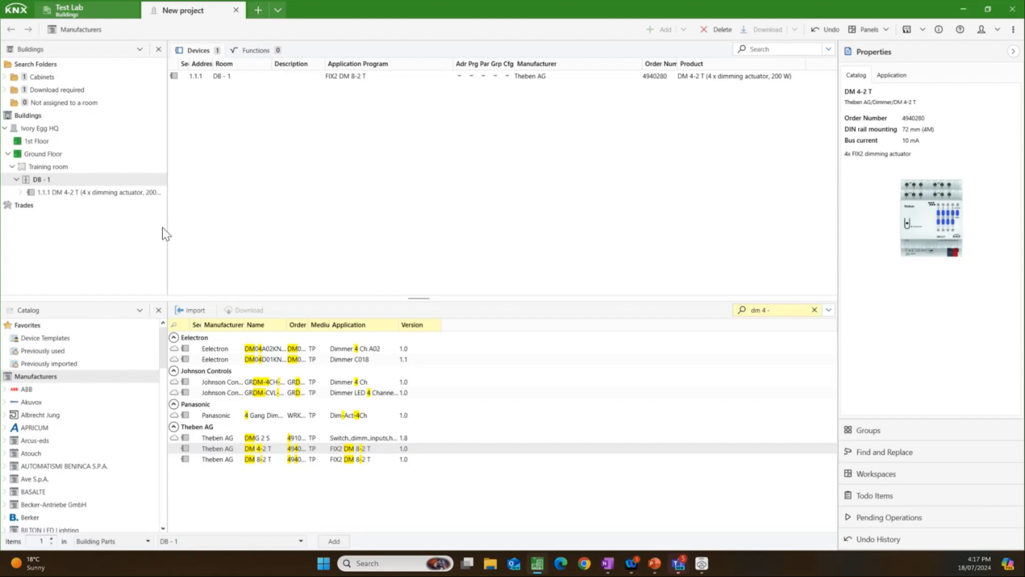
drag(169, 227, 188, 226)
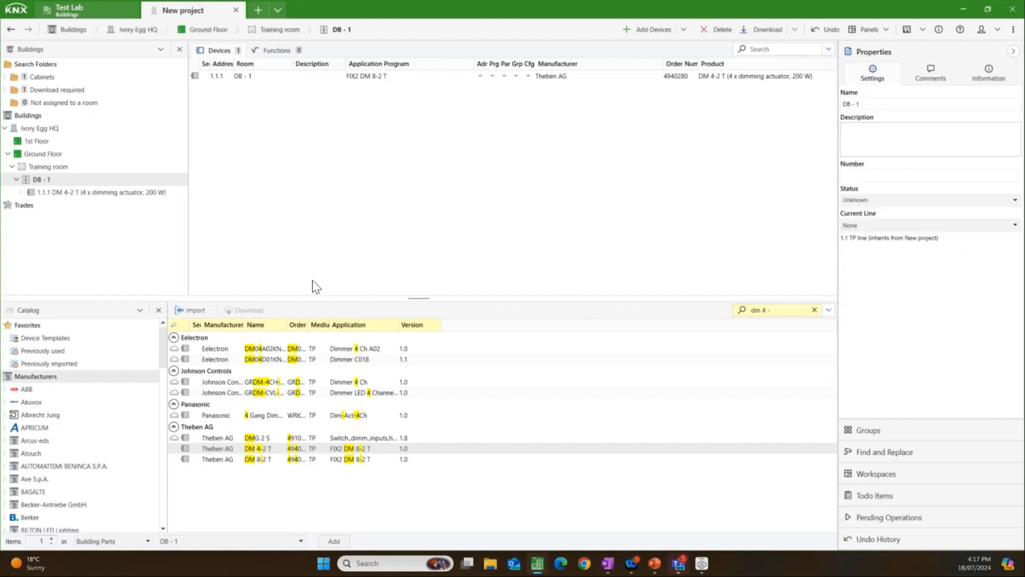
Step: Search the catalog for "rmg" and add the Theben RMG 8 T actuator with the MIX 2 V1.C application to cabinet DB - 1
drag(792, 310, 720, 293)
text(jm 8)
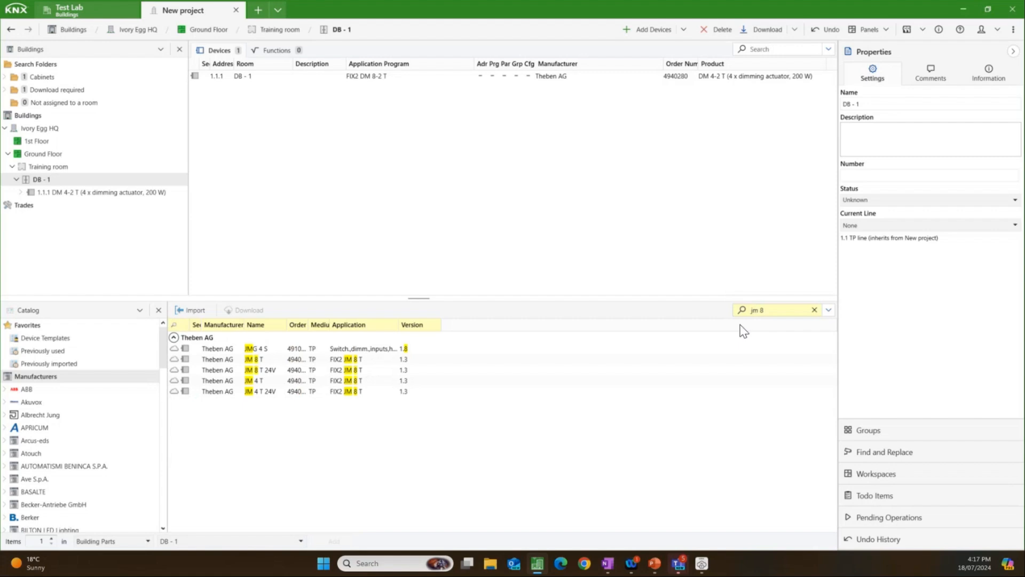
click(766, 311)
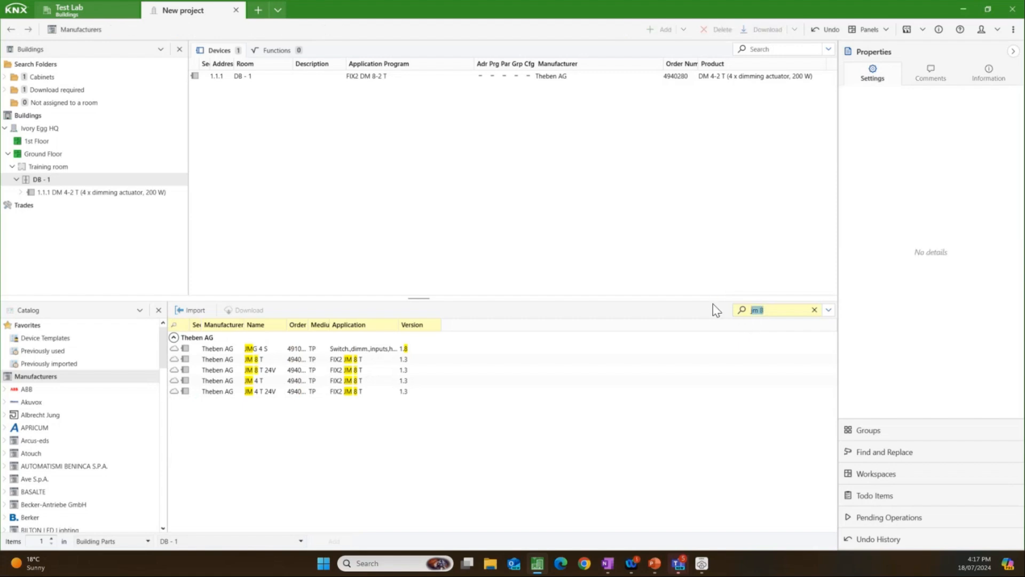
text(rm)
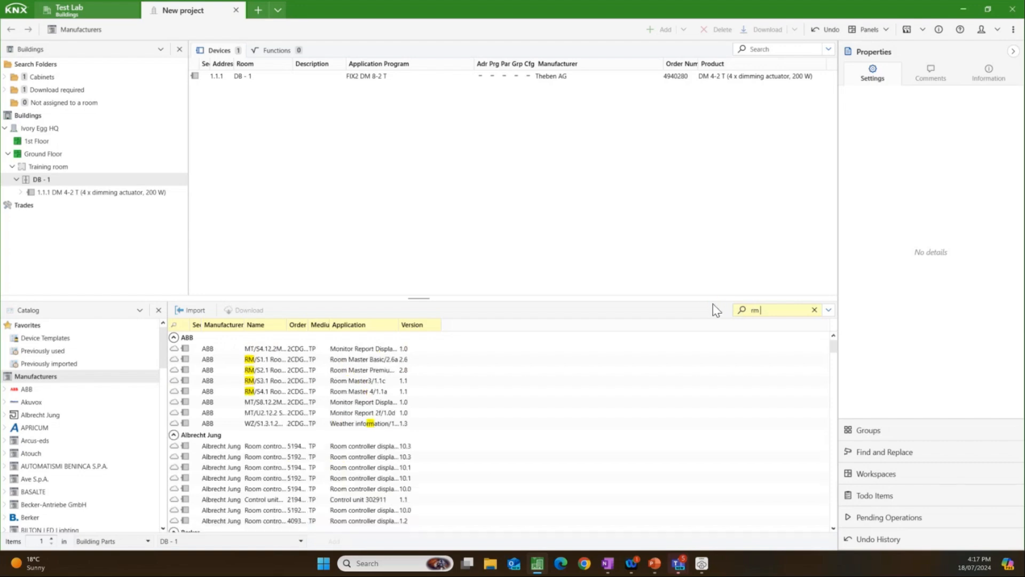
text(g)
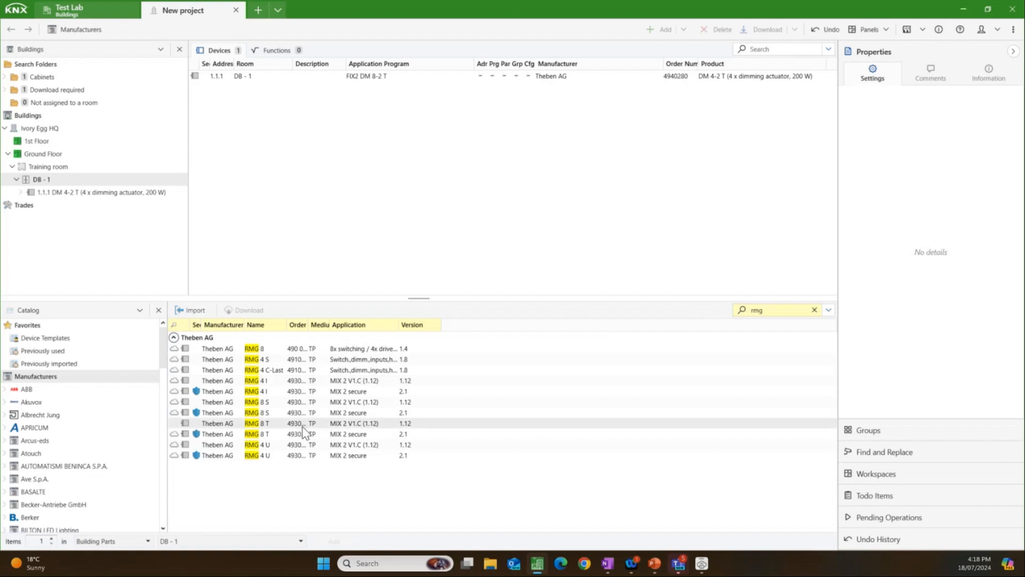
click(293, 428)
drag(293, 427, 74, 185)
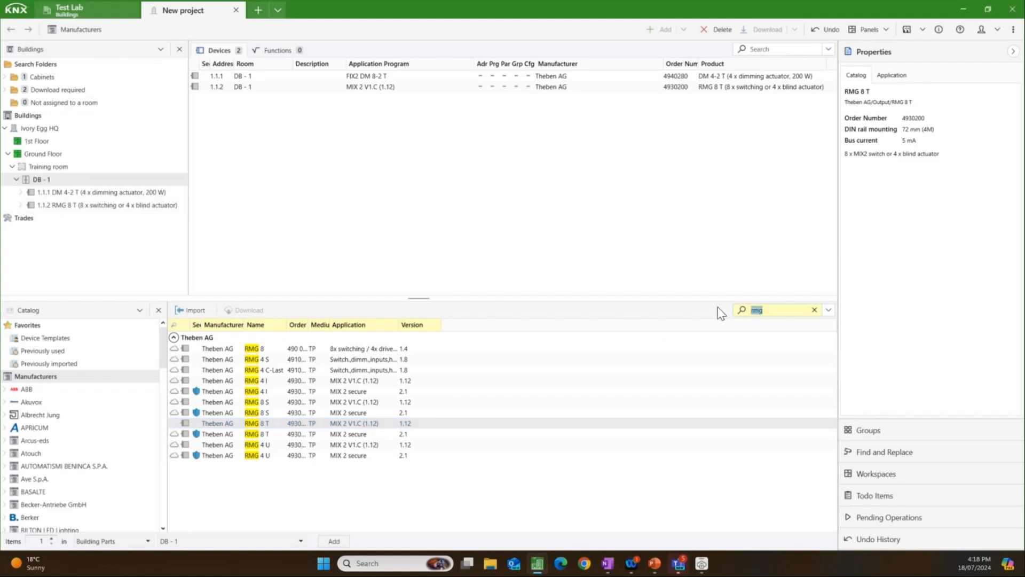
Step: Search the catalog for "ion 104" and add the Theben iON 104 push button to the Training room without setting a project password
text(ion)
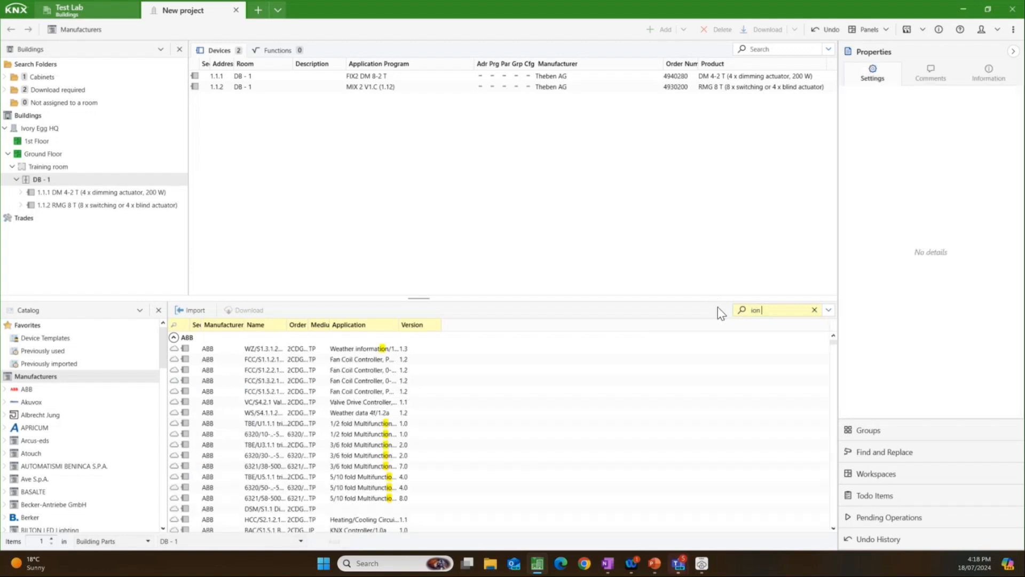
text( 104)
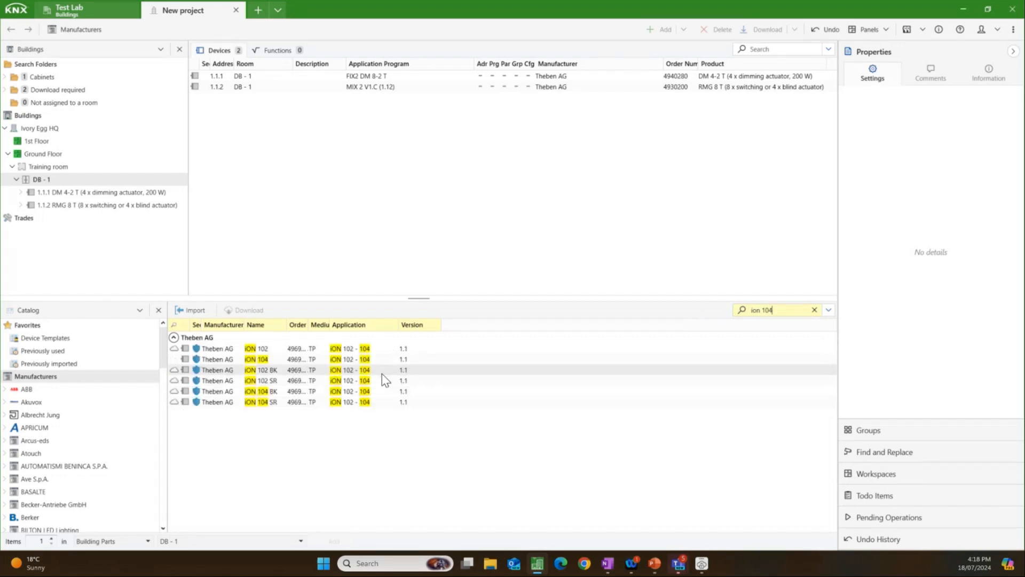
click(365, 361)
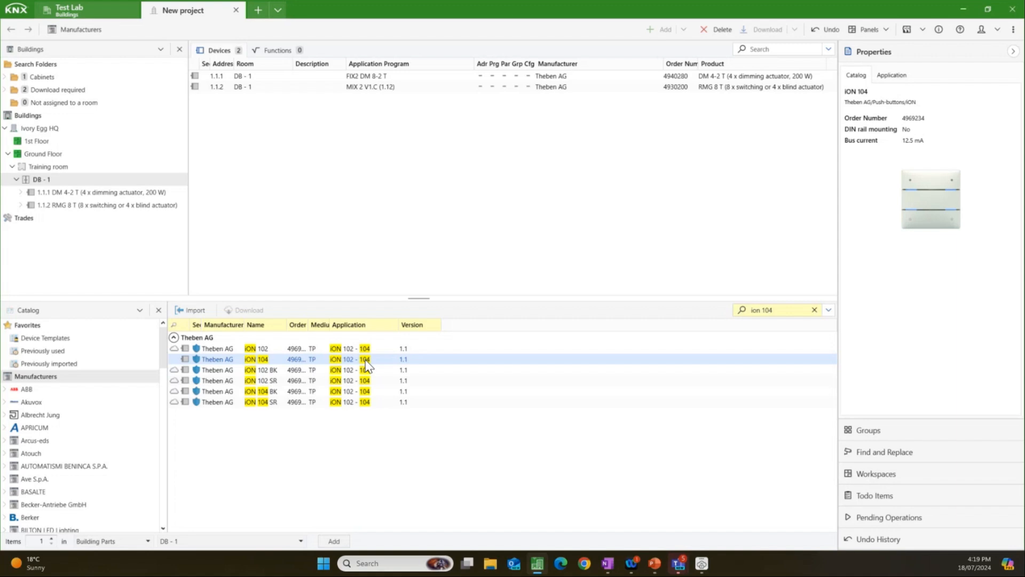
drag(320, 360, 66, 165)
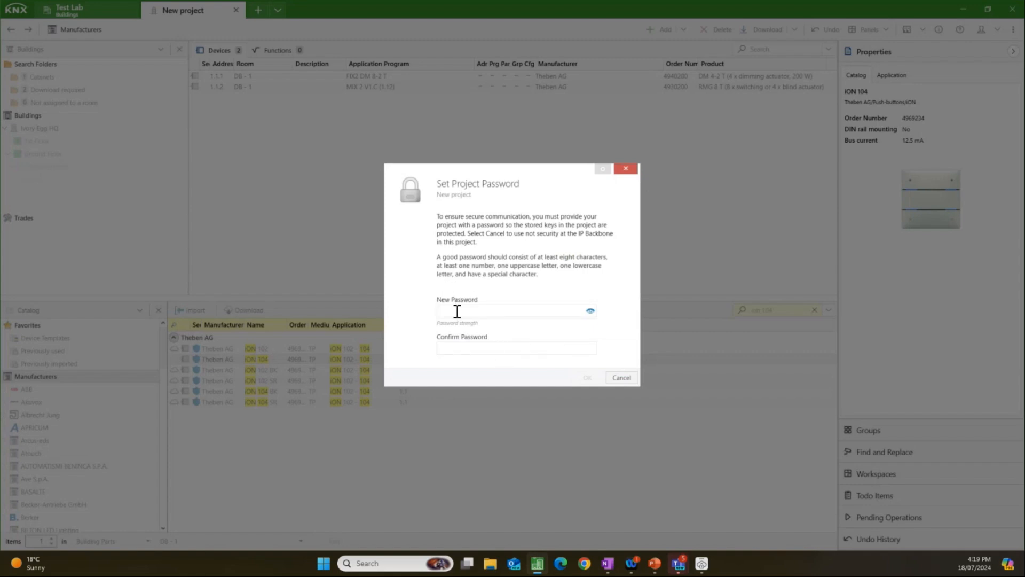
click(628, 379)
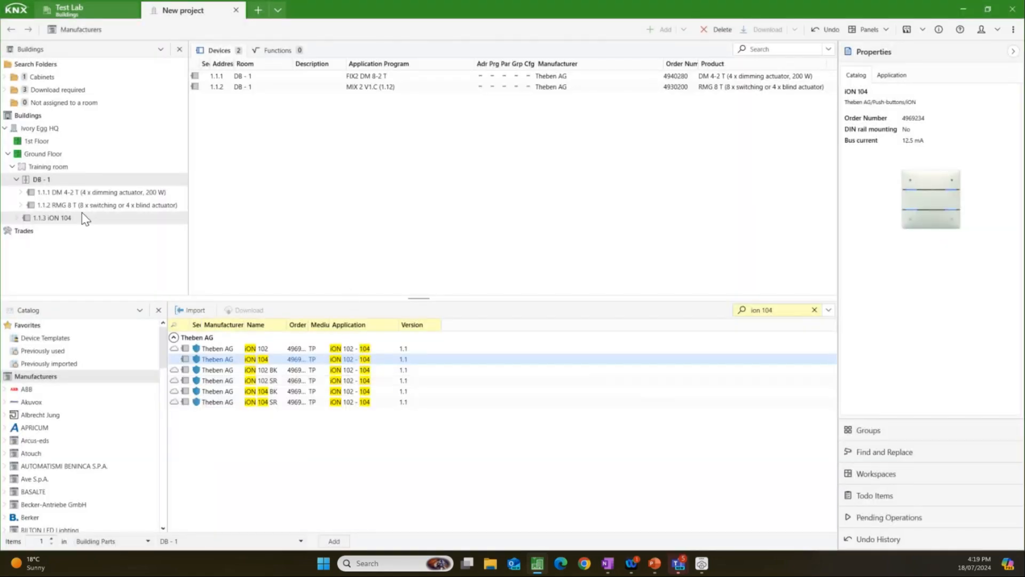
Step: Check the secure commissioning options of the iON 104 in the Training room
click(65, 219)
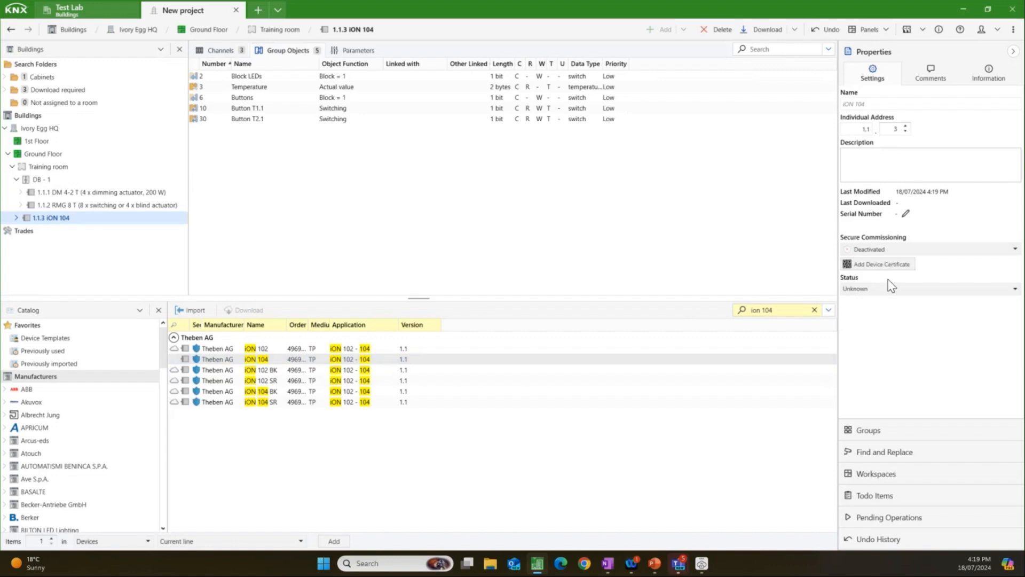
click(904, 251)
click(905, 251)
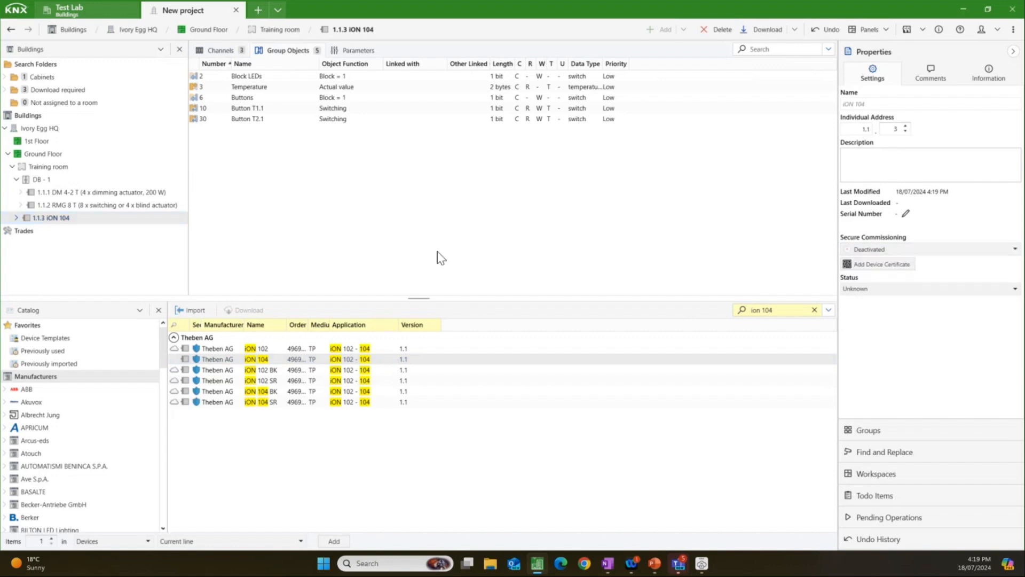
Step: Search the catalog for "5133", add the GIRA Push button sensor 3 comfort 3-gang to the Training room, and close the catalog
click(767, 311)
text(51)
text(22)
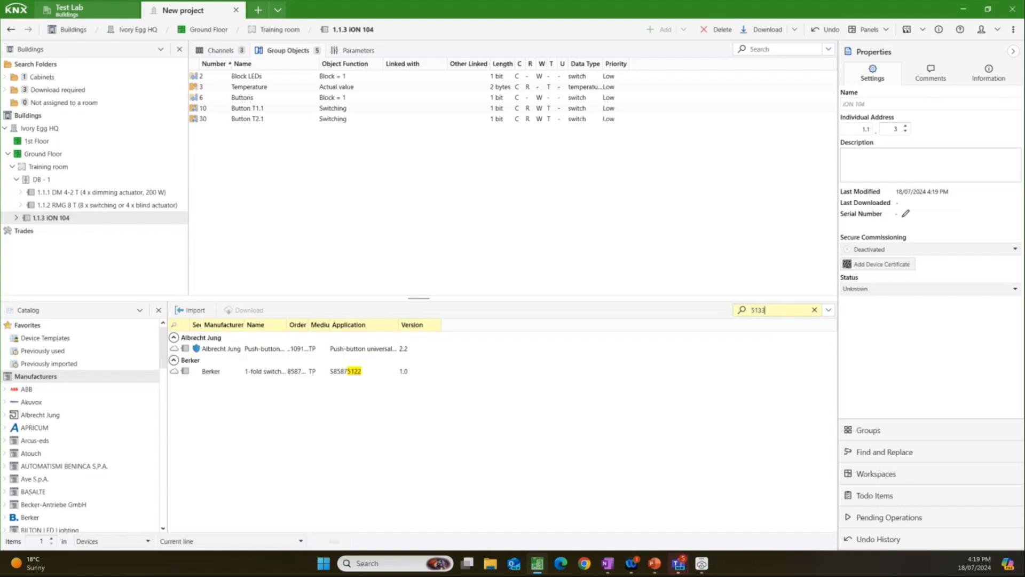
drag(354, 350, 64, 170)
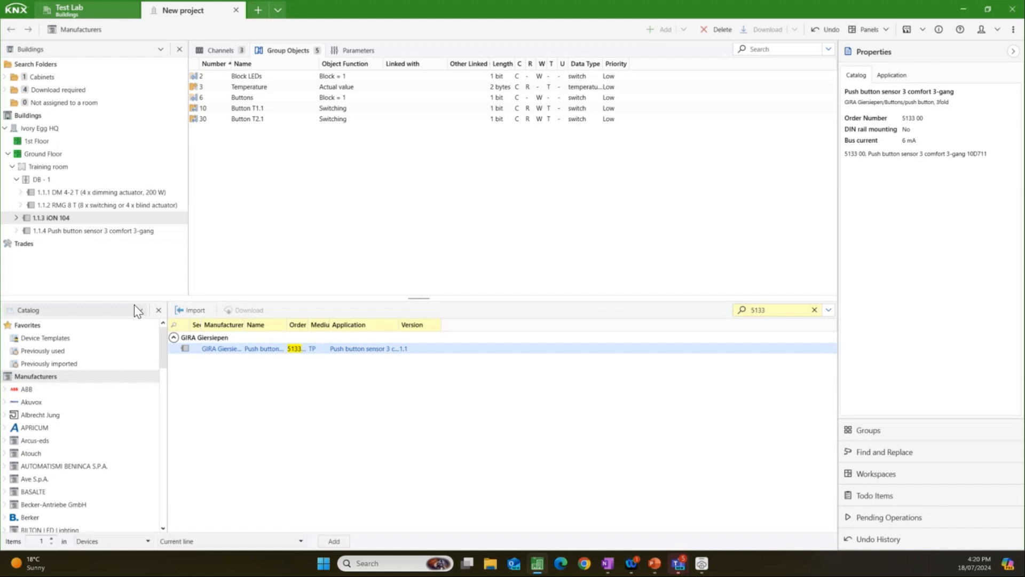
click(159, 310)
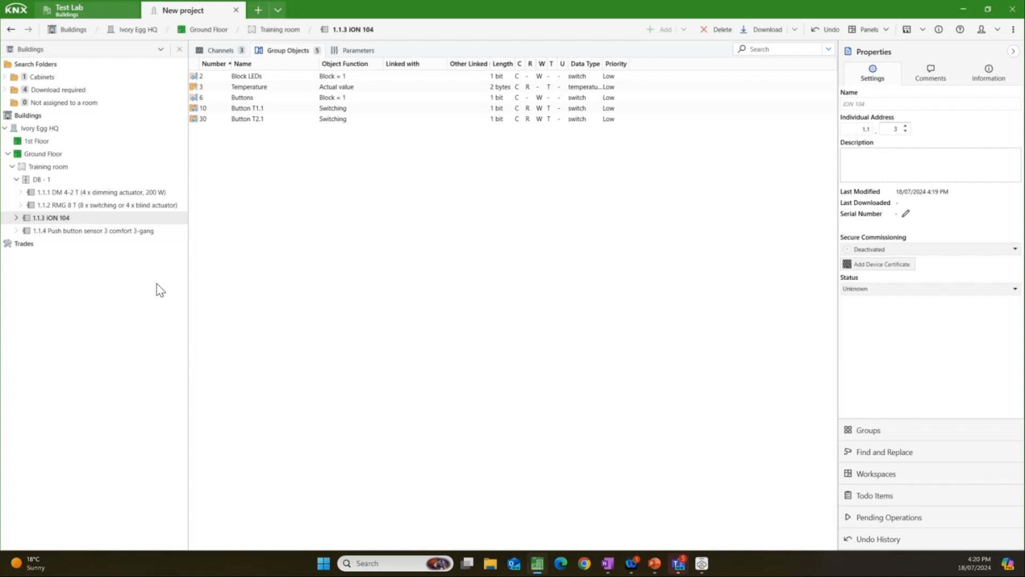
Step: Review the DM 4-2 T dimming actuator's general parameters, channel C1 function selection and dimming response settings
click(138, 193)
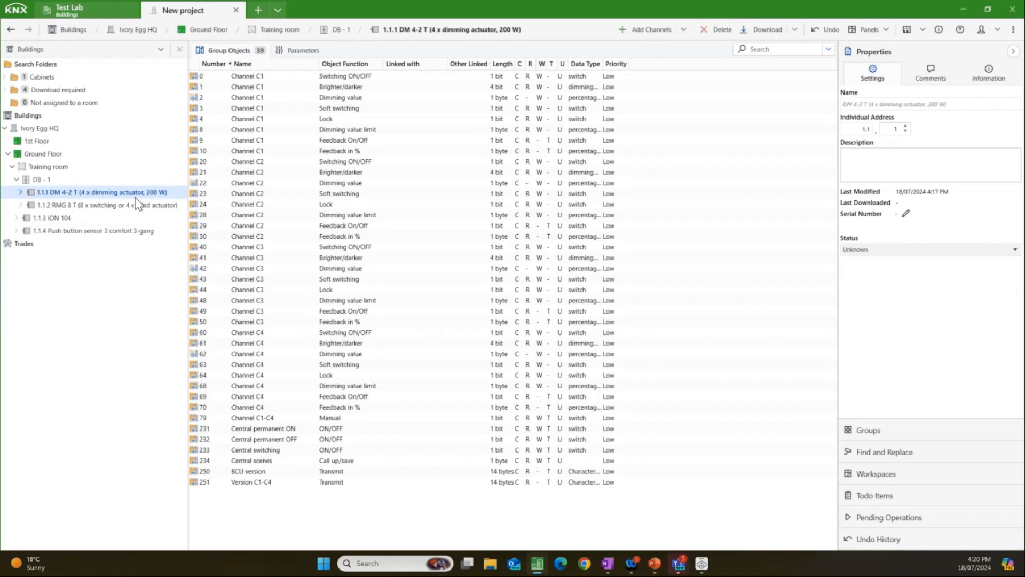
click(298, 52)
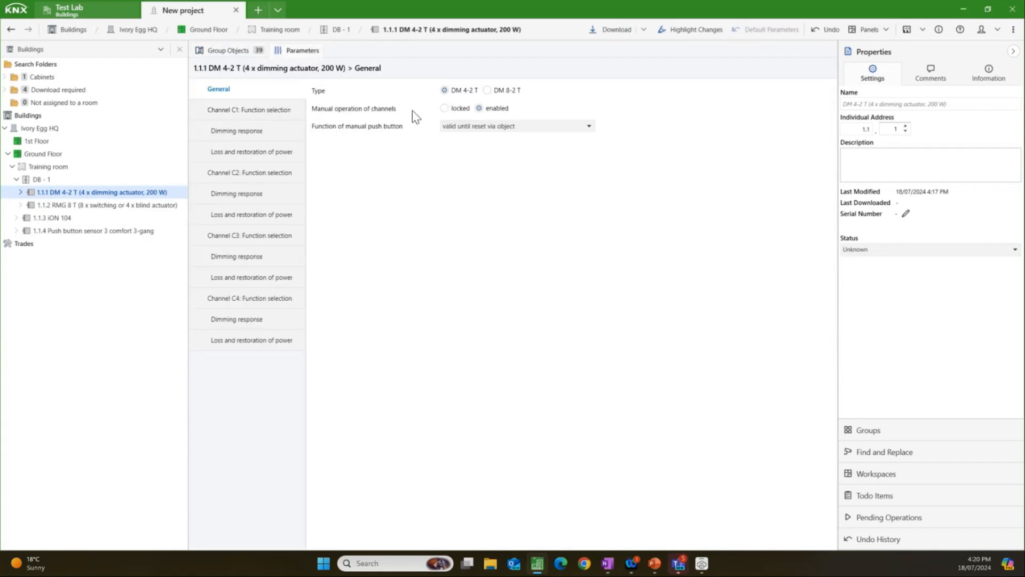
click(278, 112)
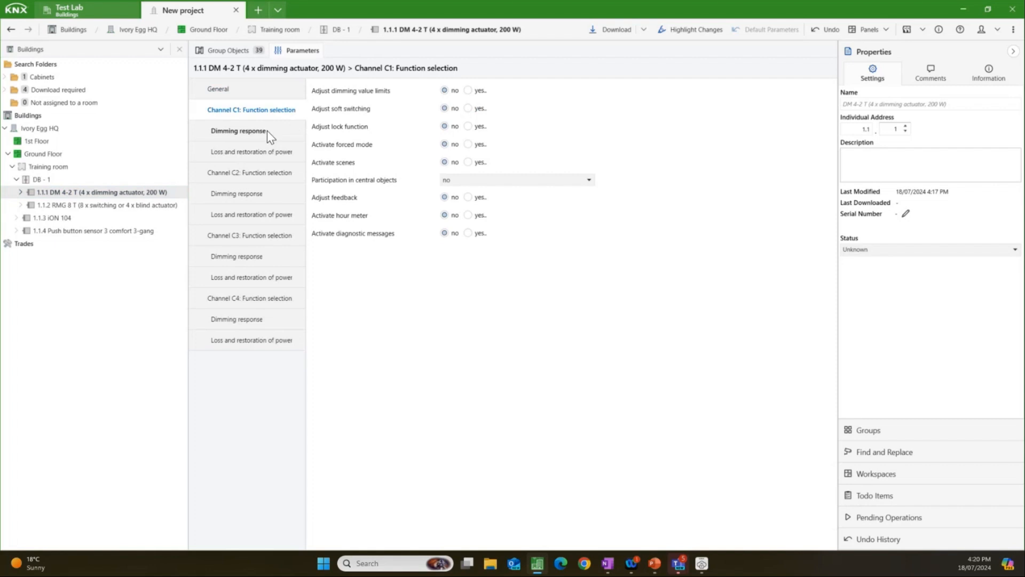
click(267, 130)
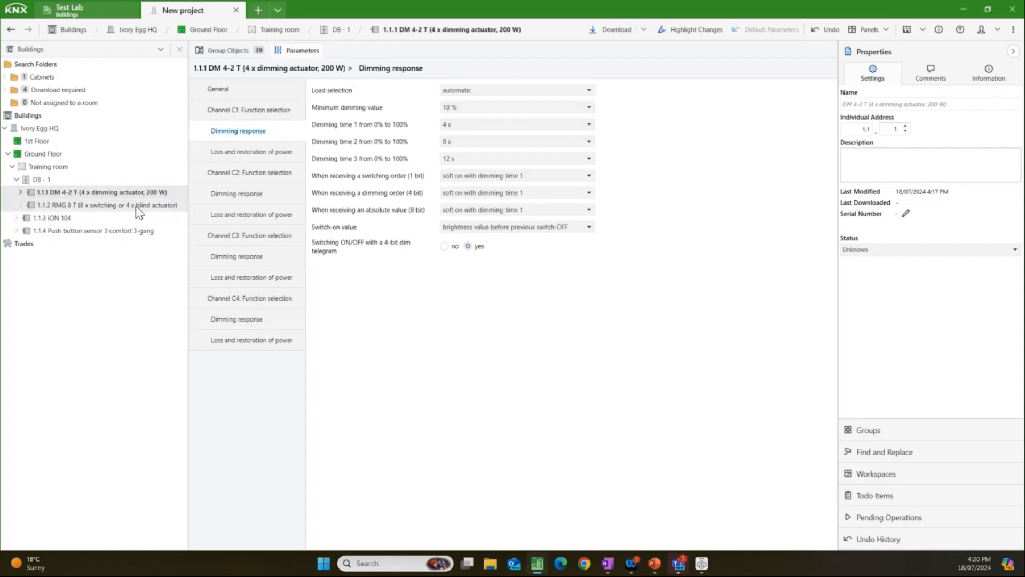
Step: Examine the DM 4-2 T's channel C1 group objects for brighter/darker, dimming value, on/off feedback and percentage feedback
click(240, 55)
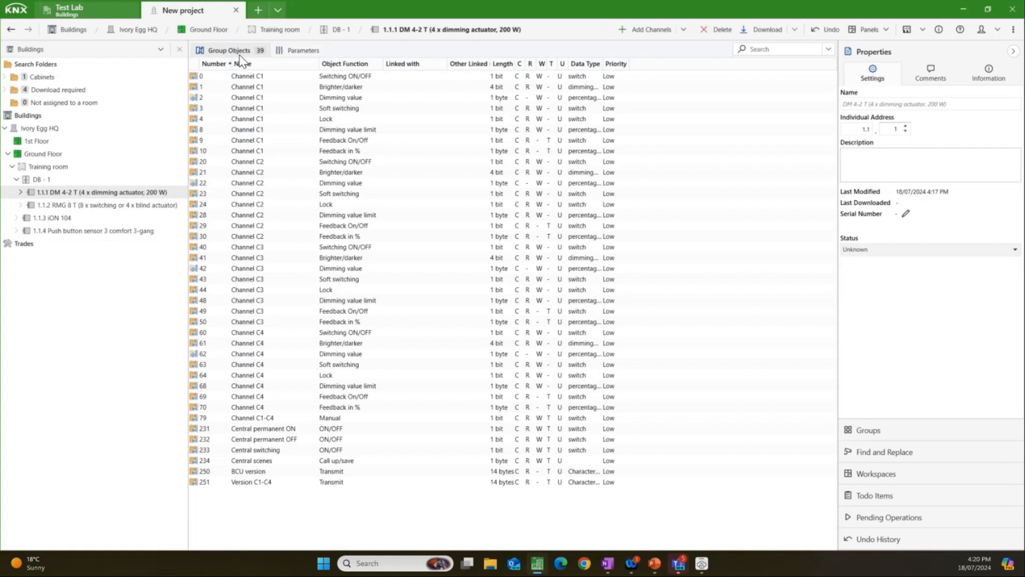
click(286, 86)
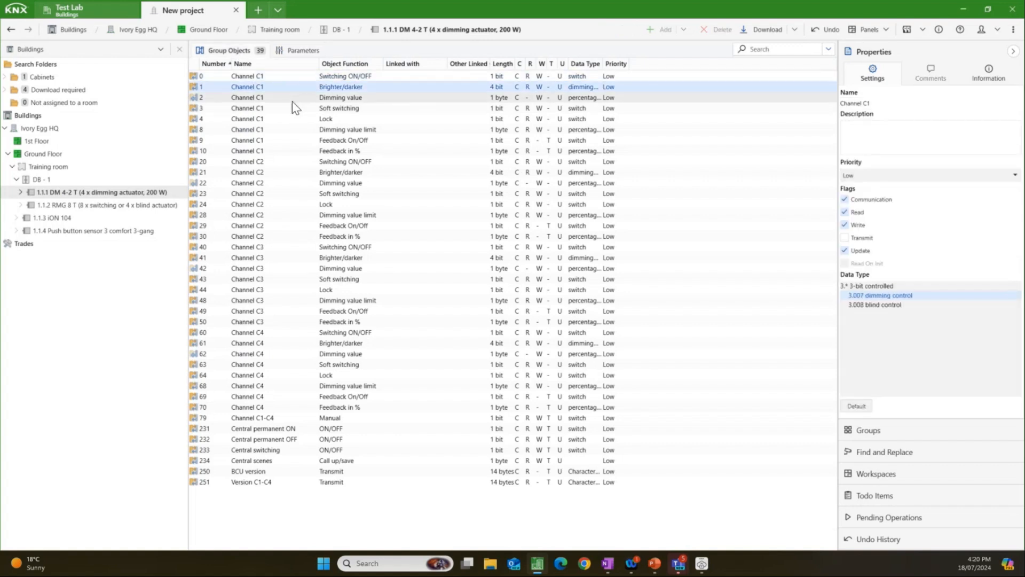
click(293, 100)
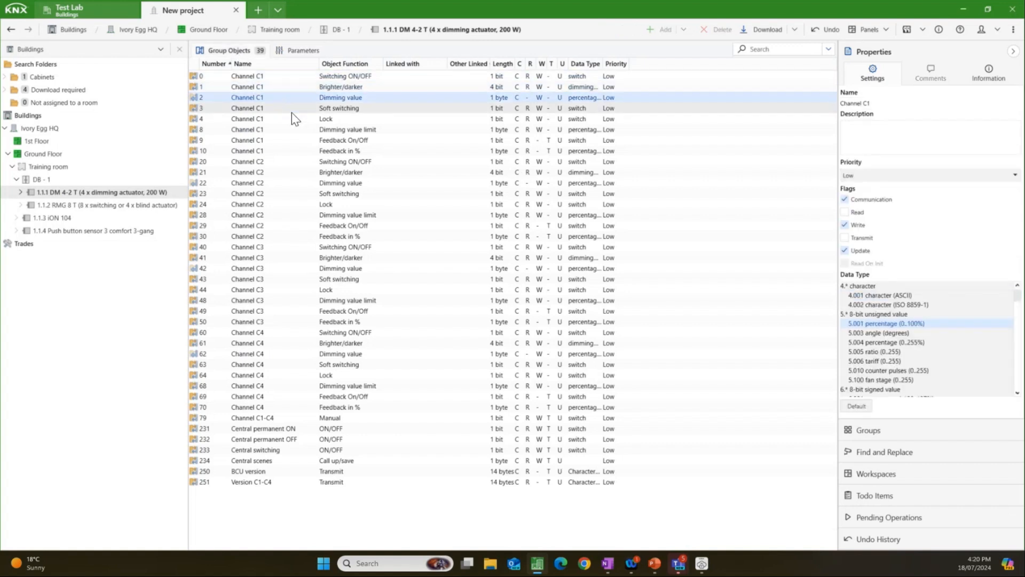
click(294, 143)
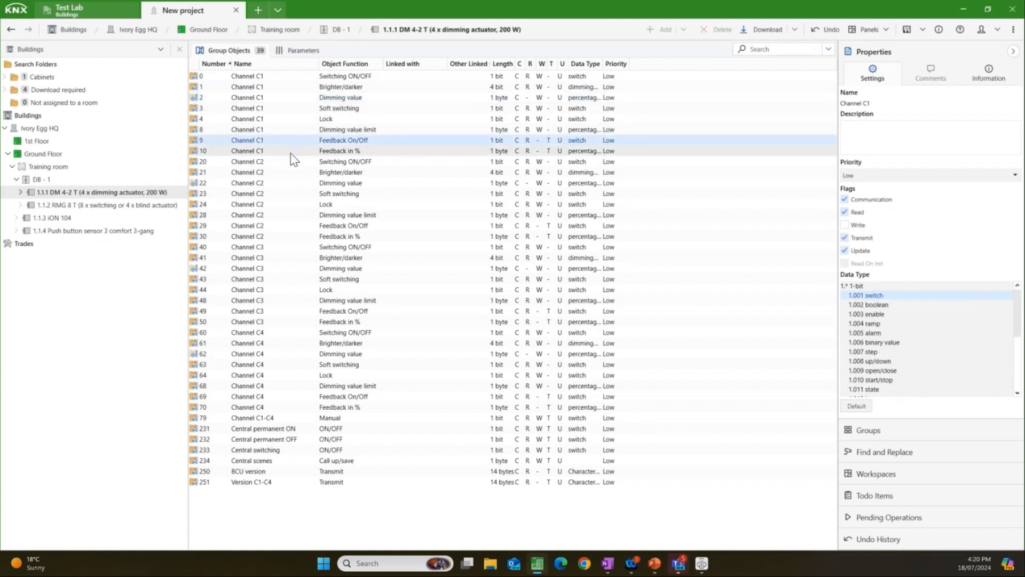
click(291, 152)
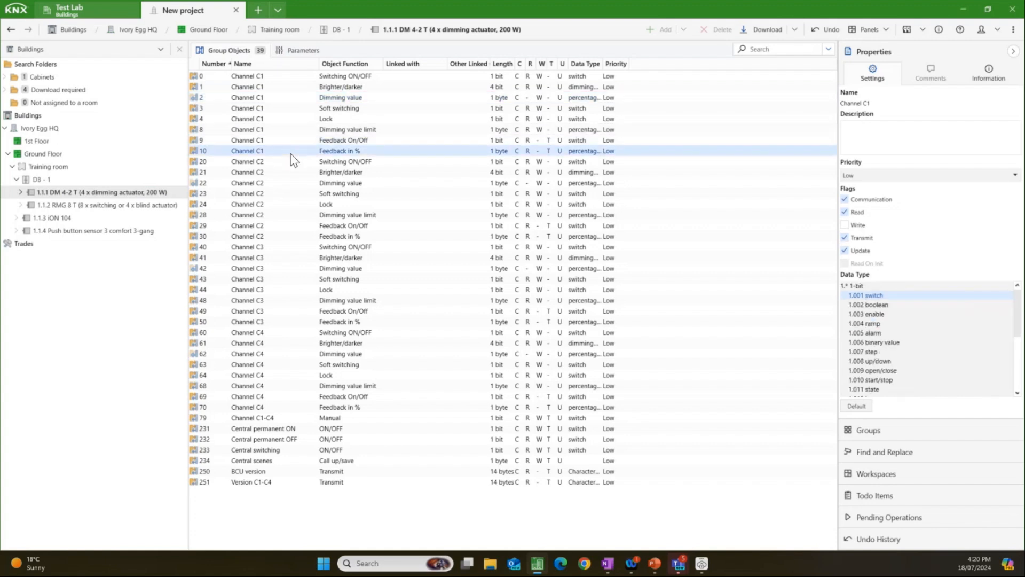
Step: Set the basic module type to RMG 8 T in the general parameters of the RMG 8 T actuator in DB - 1
click(143, 206)
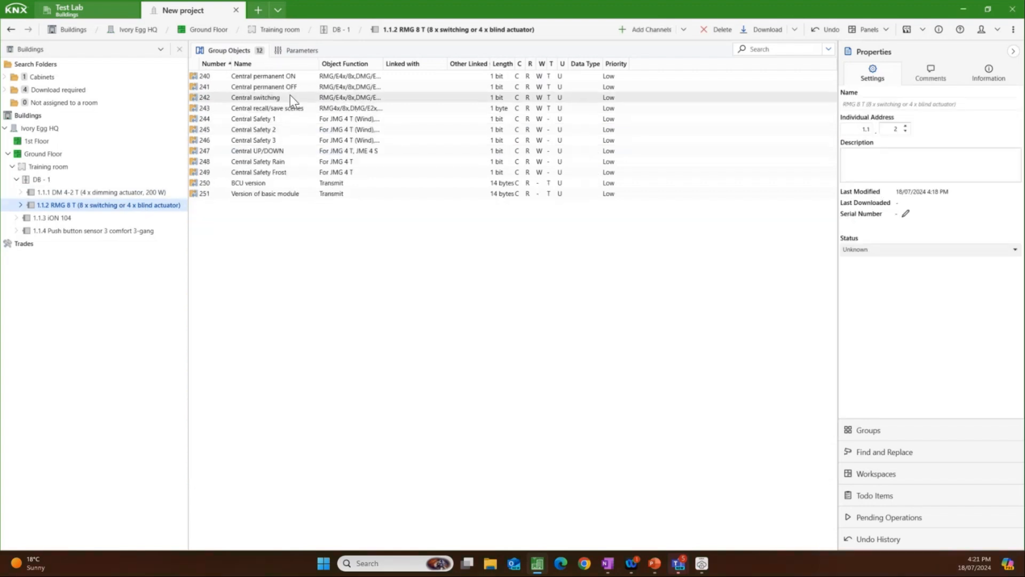
click(297, 51)
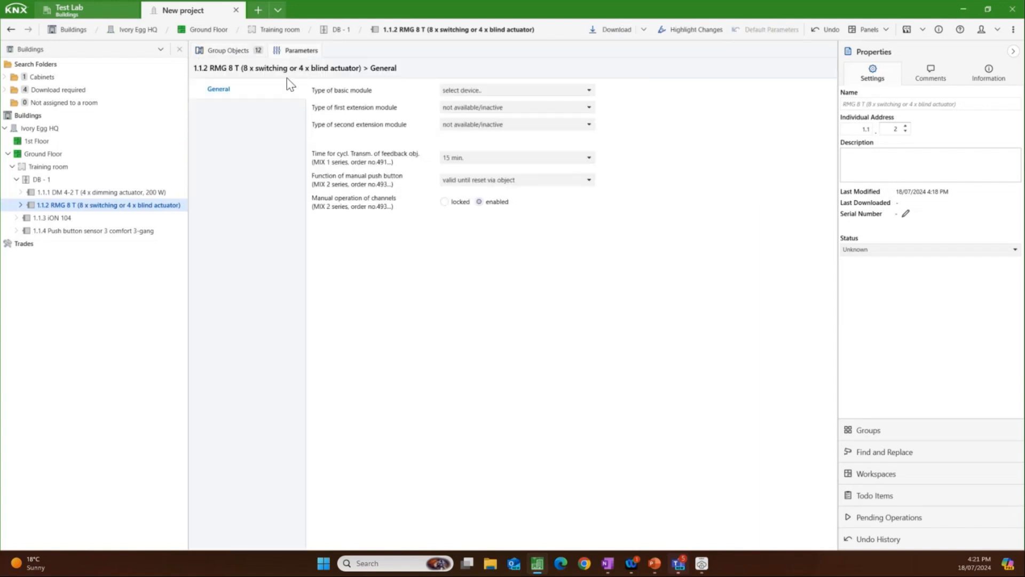
click(492, 90)
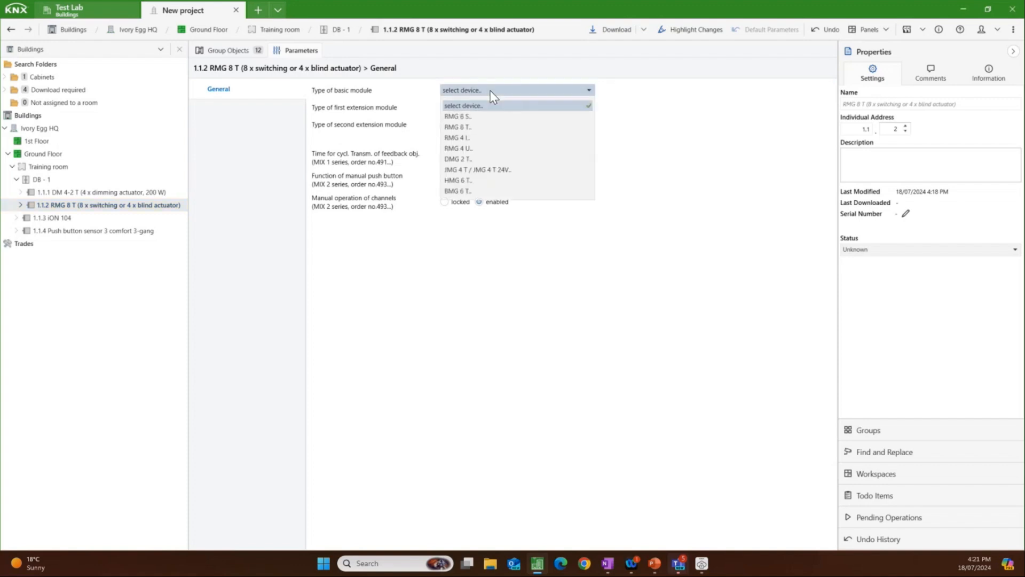
click(479, 126)
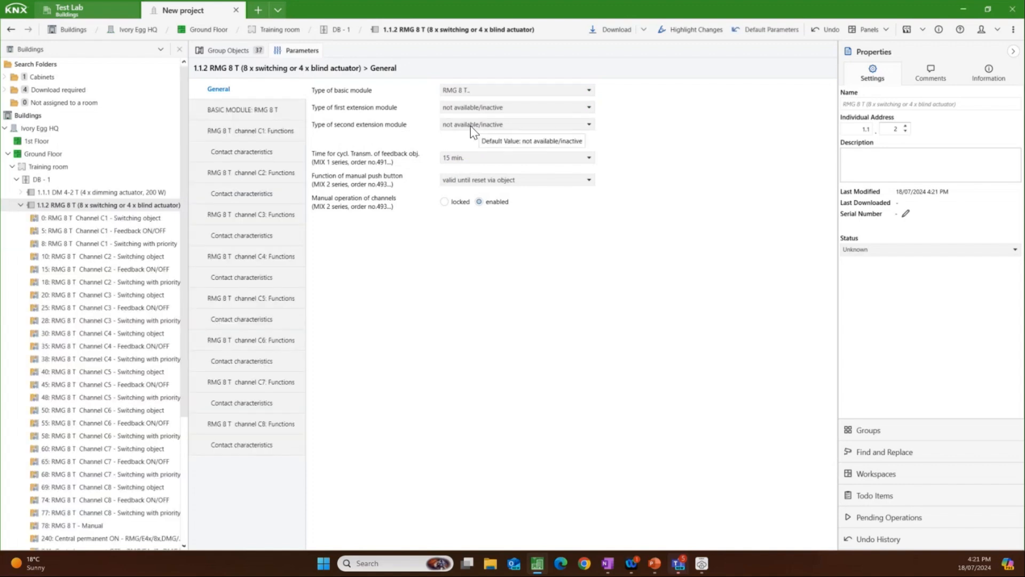
Step: Set the RMG 8 T's channel C1 function to blind actuator, check its group objects, and collapse the device in the buildings tree
click(279, 110)
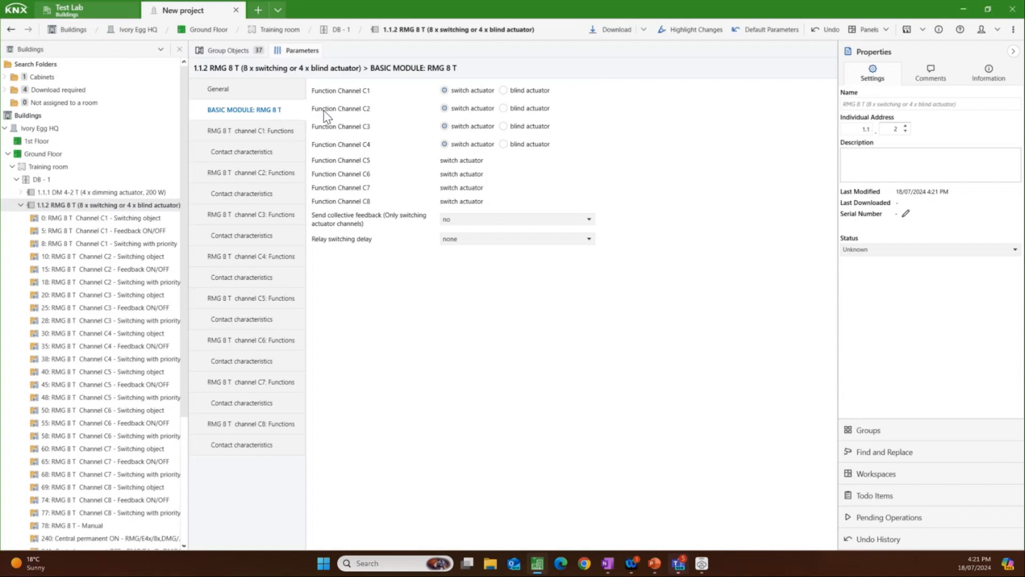
click(502, 91)
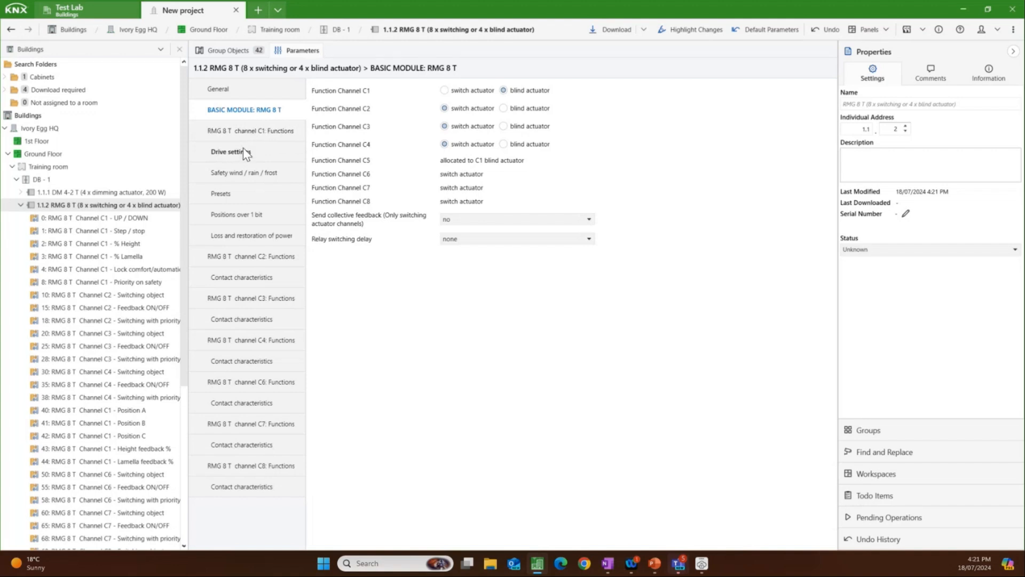
click(228, 50)
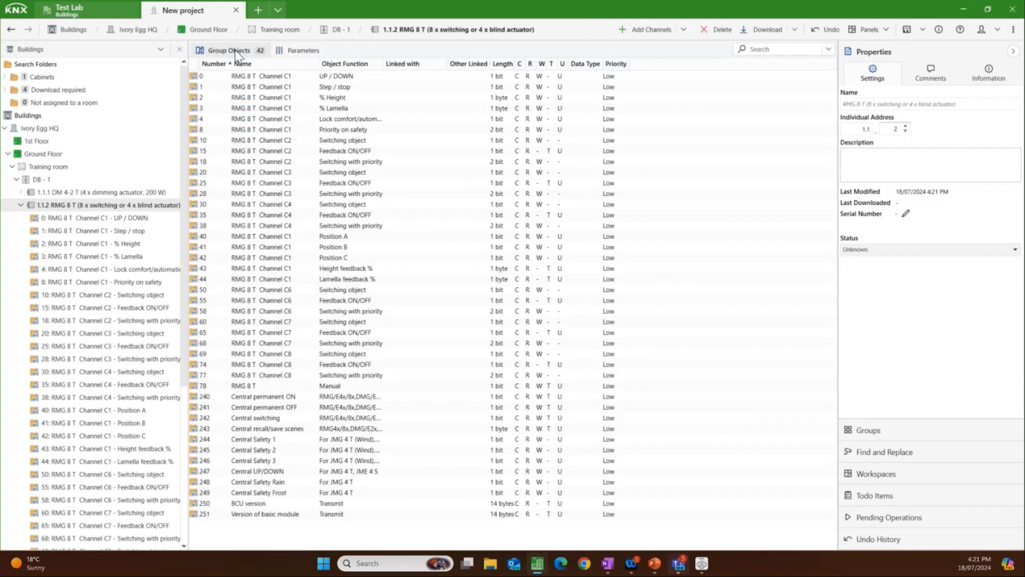
click(20, 206)
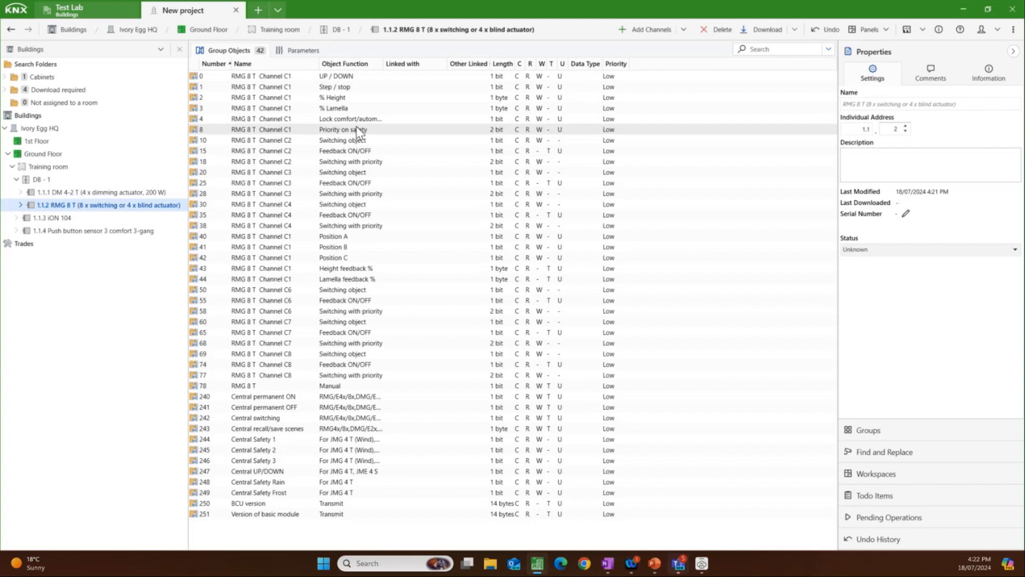
Step: Review the RMG 8 T's channel C1 functions and drive settings, including the runtime values, and return to its group objects
click(302, 50)
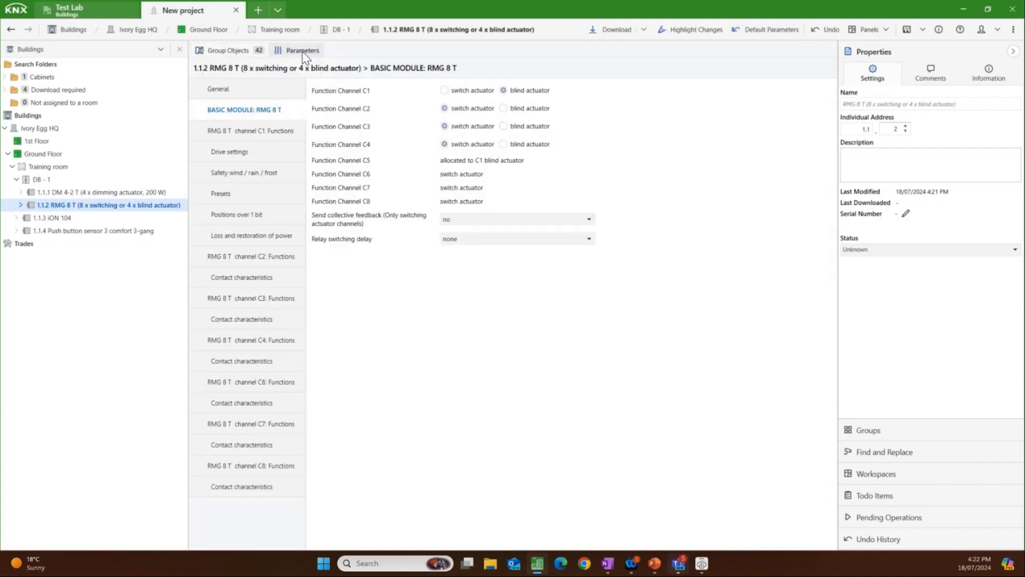
click(252, 134)
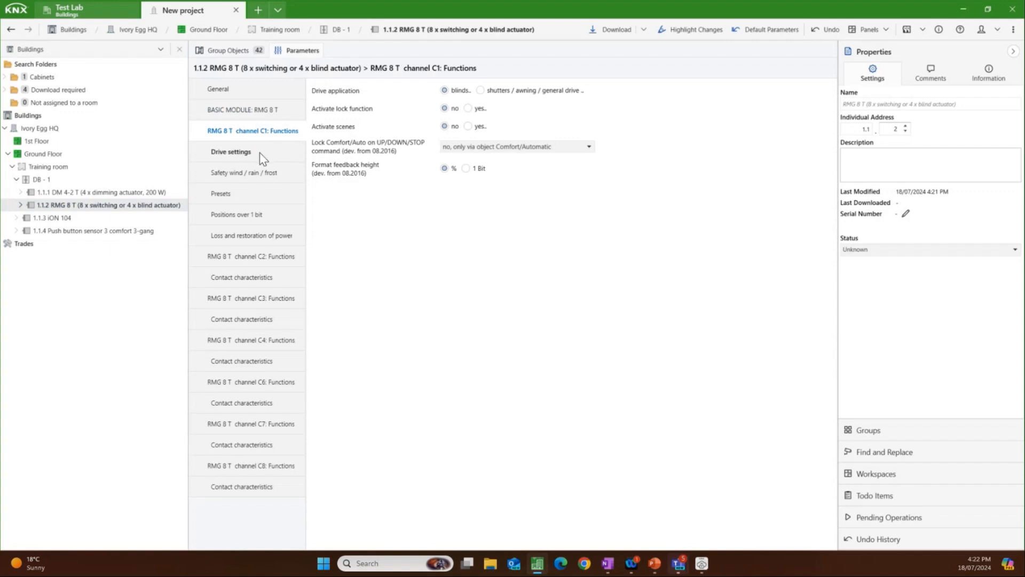
click(259, 156)
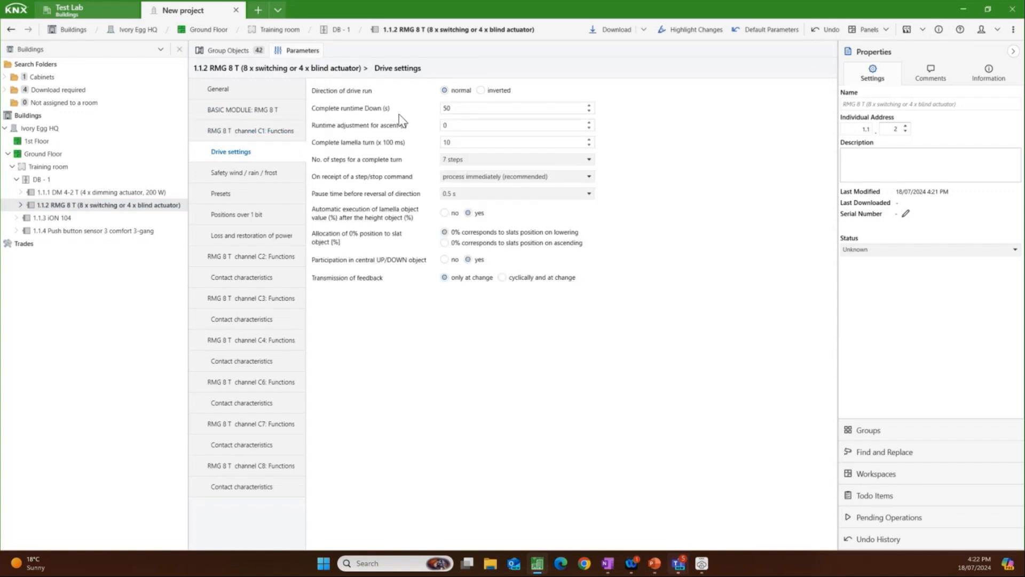
double_click(455, 107)
double_click(451, 128)
click(236, 50)
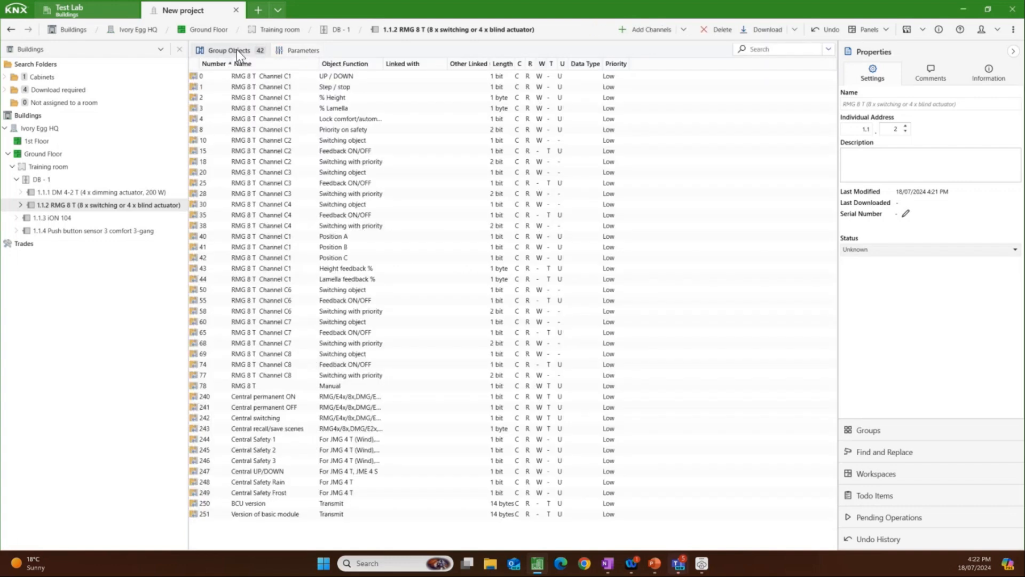
Step: Examine the RMG 8 T's group objects sorted by name in both directions, and return the list to number order
click(287, 63)
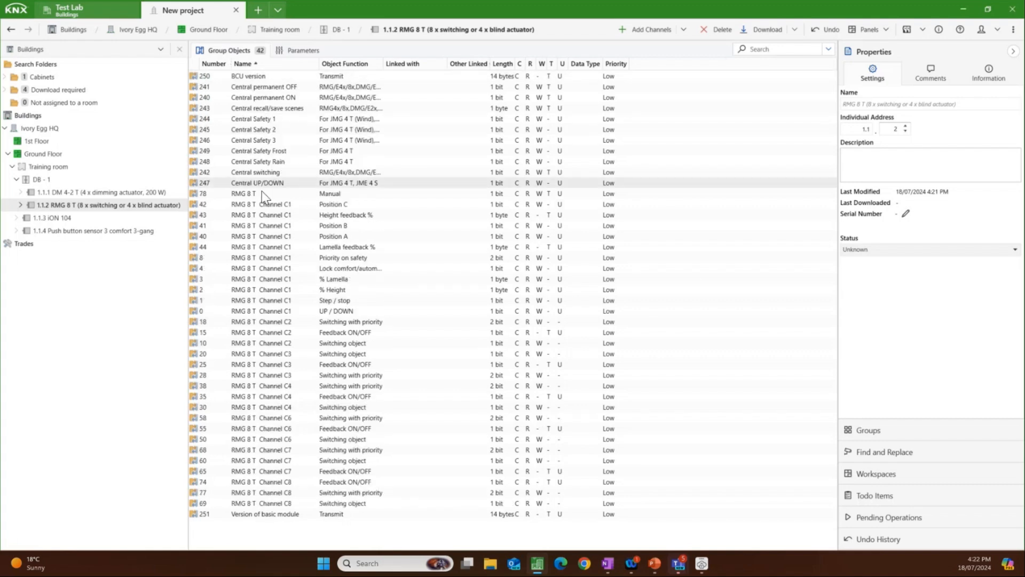
click(290, 67)
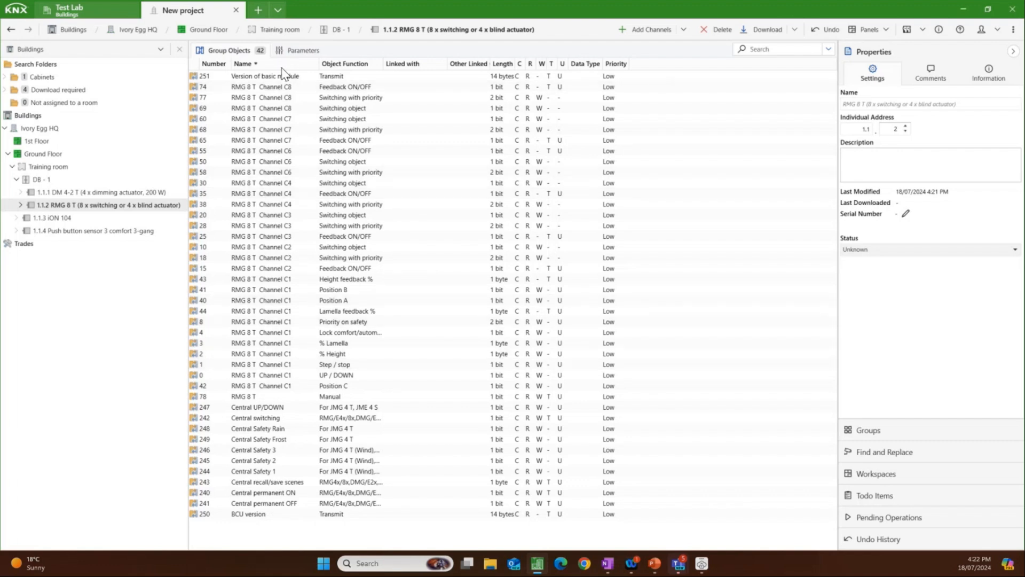
click(228, 66)
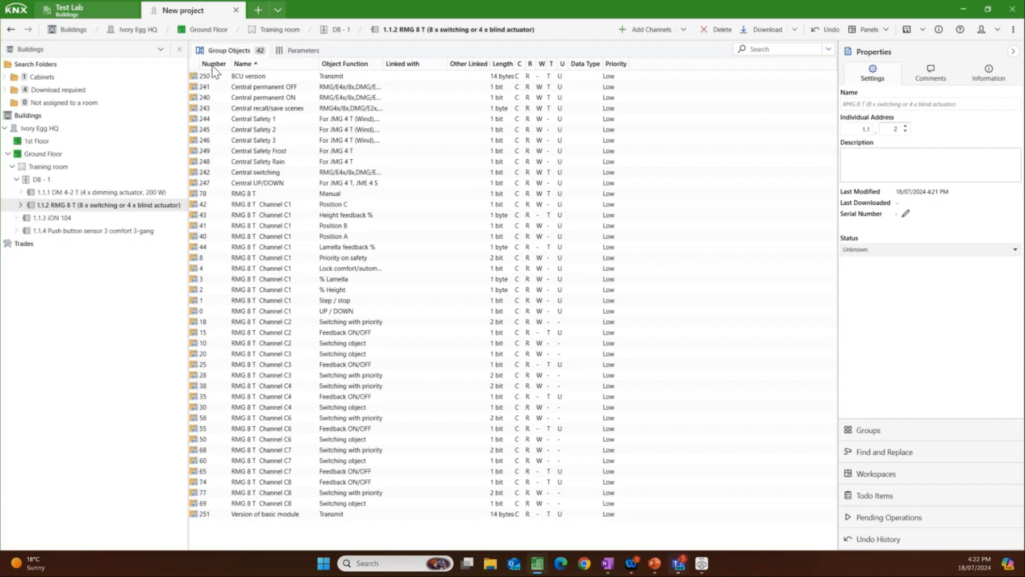
click(213, 65)
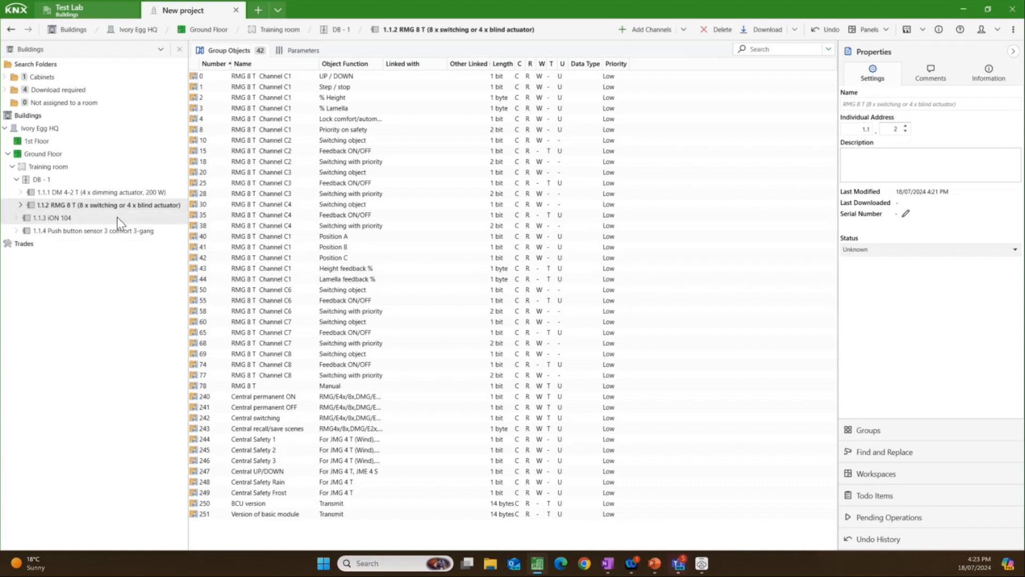
Step: Set the function of button T1 to dimming in the configuration options of the iON 104
click(98, 218)
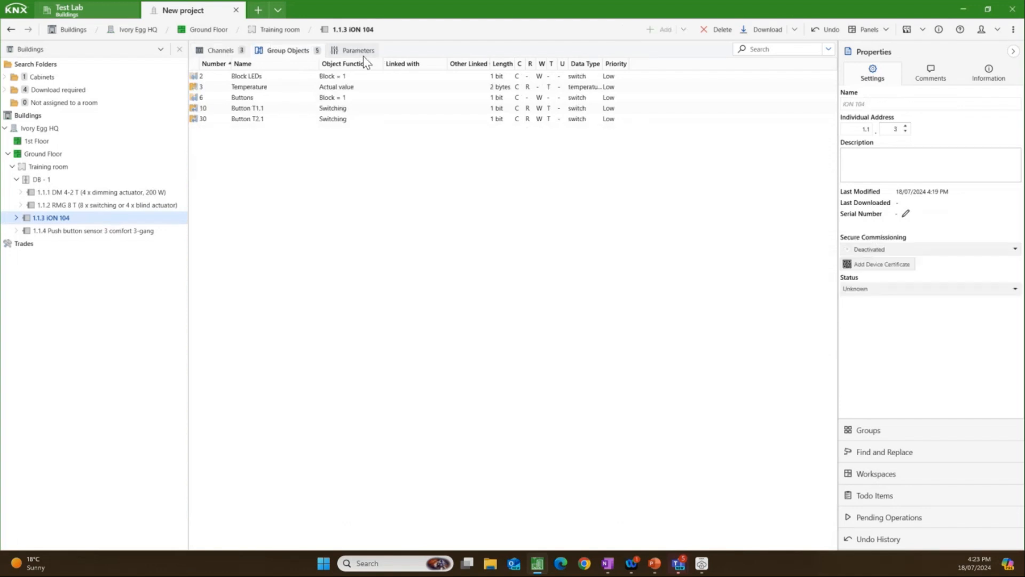
click(360, 50)
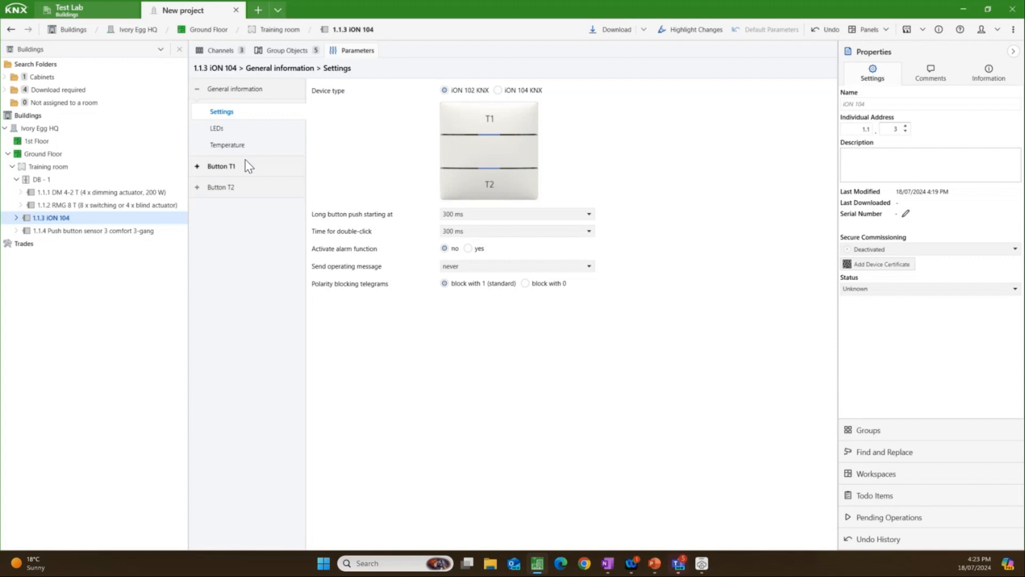
click(197, 167)
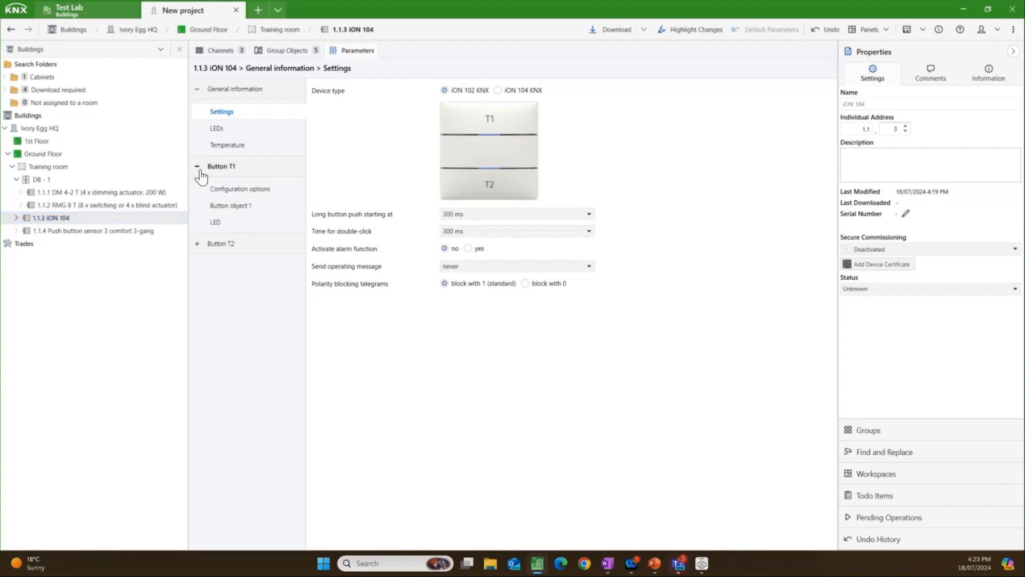
click(233, 190)
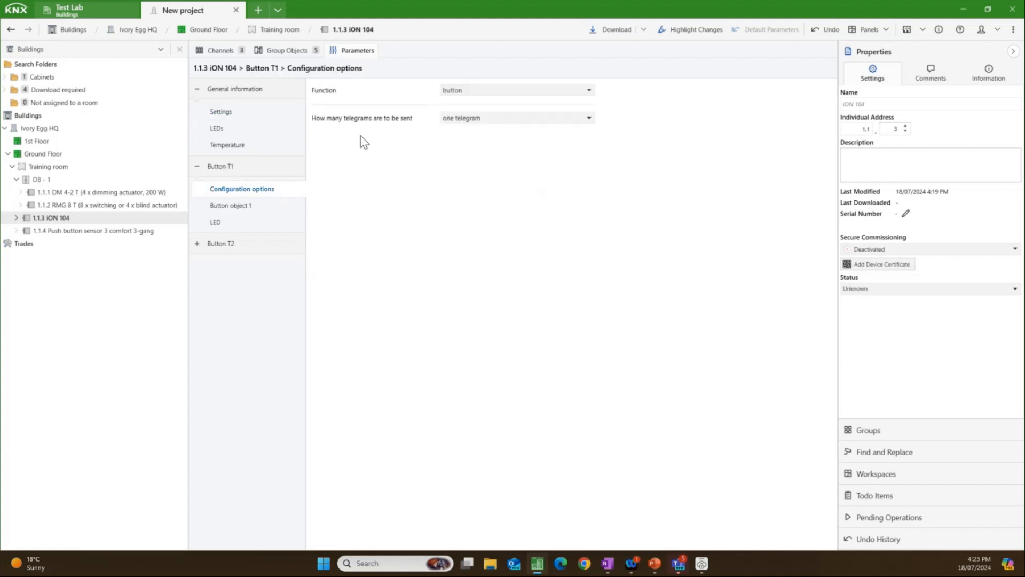
click(485, 92)
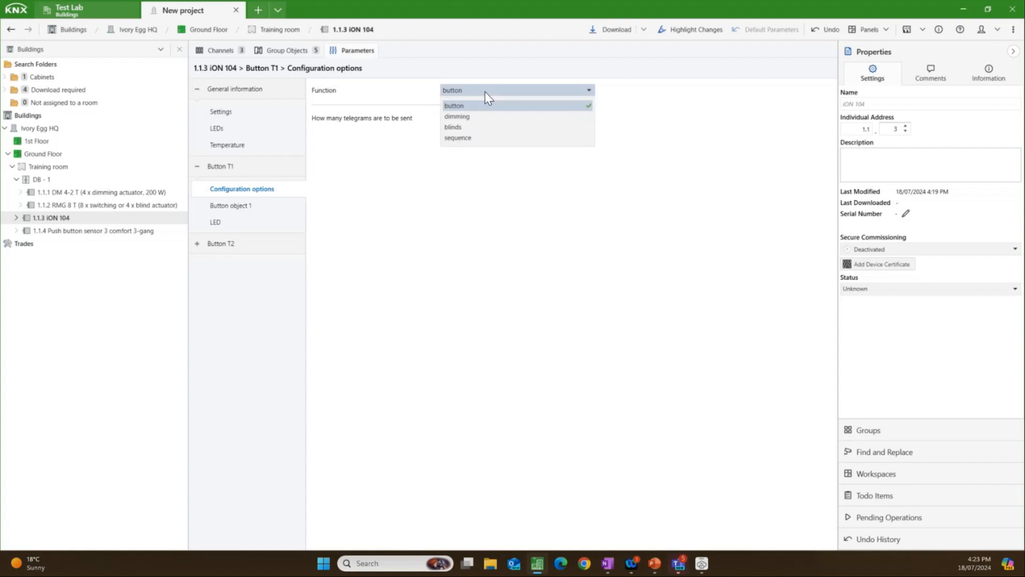
click(471, 117)
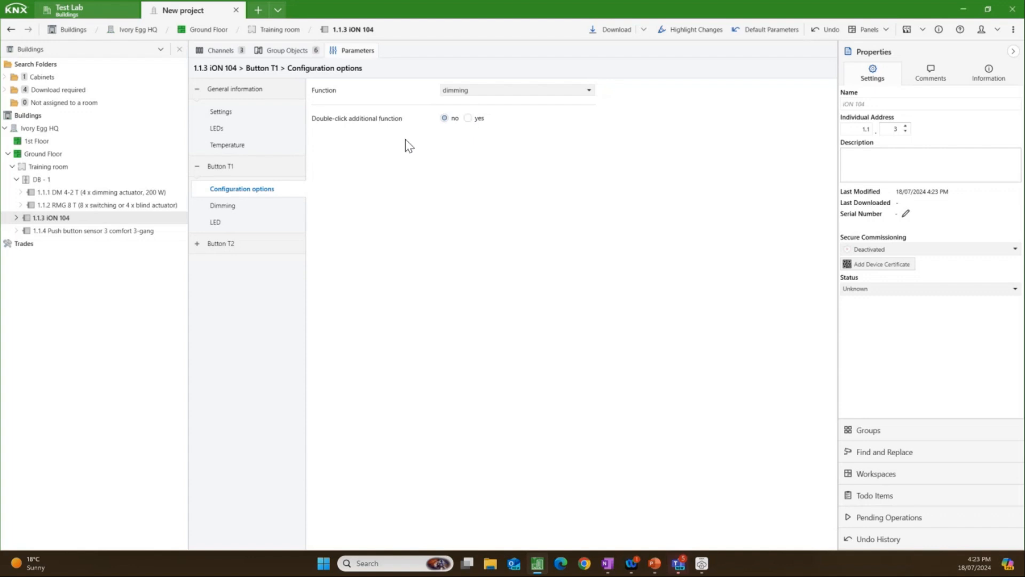
Step: Set button T1's dimming response to long/short to one button operation
click(224, 207)
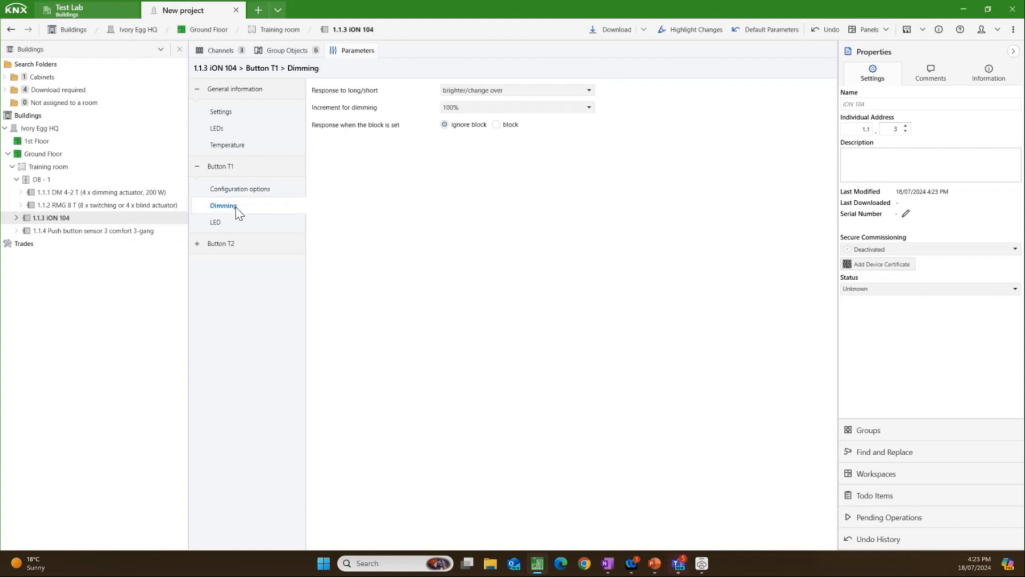
click(483, 95)
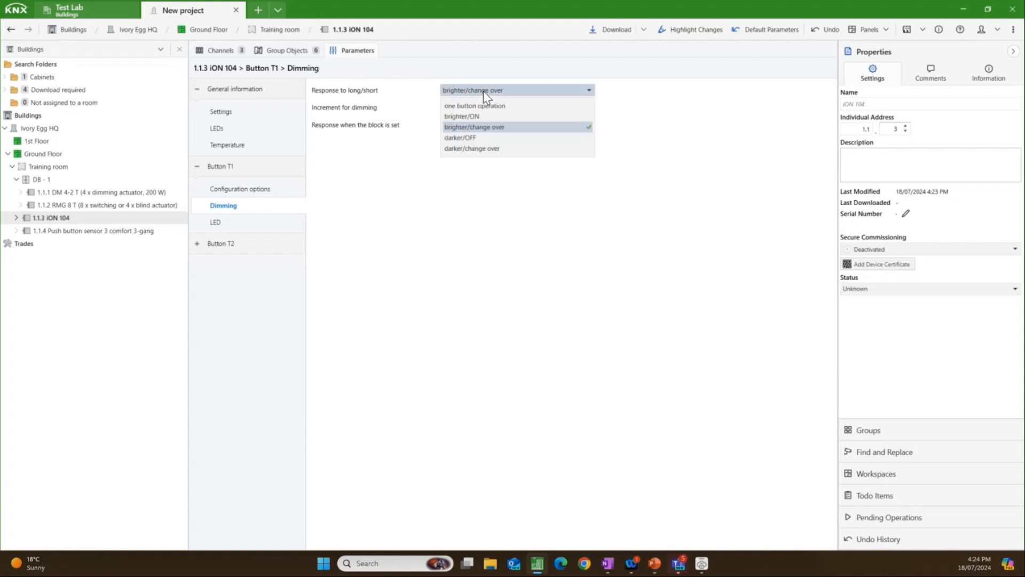
click(486, 105)
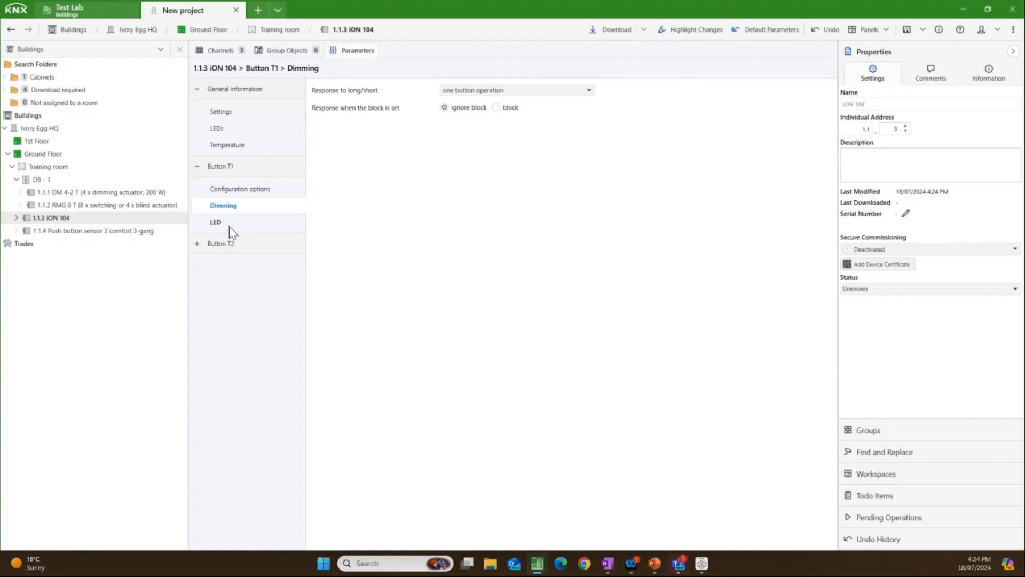
Step: Set the iON 104's button T2 function to blinds and check its blinds operation settings
click(197, 245)
click(235, 269)
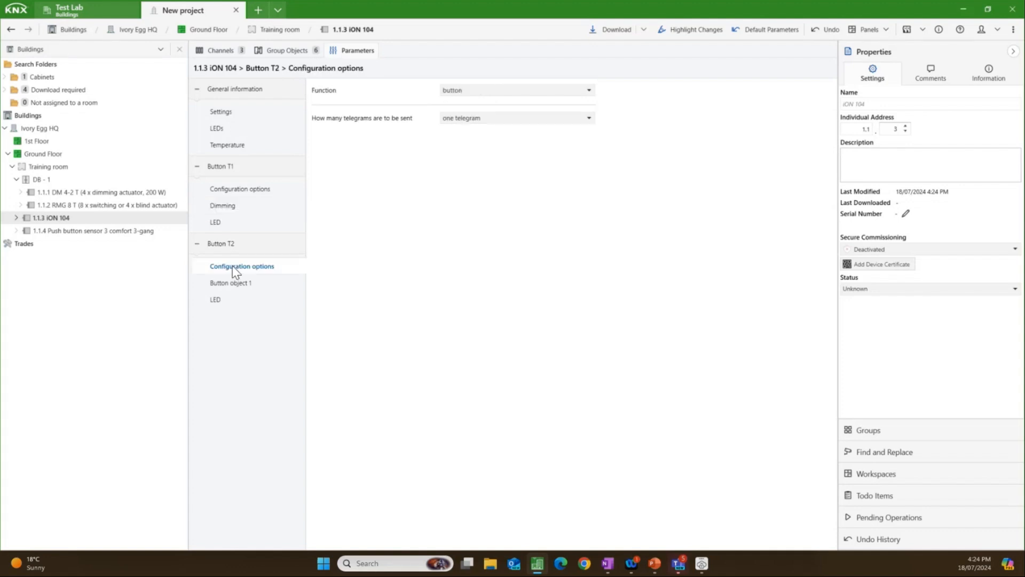
click(505, 95)
click(473, 126)
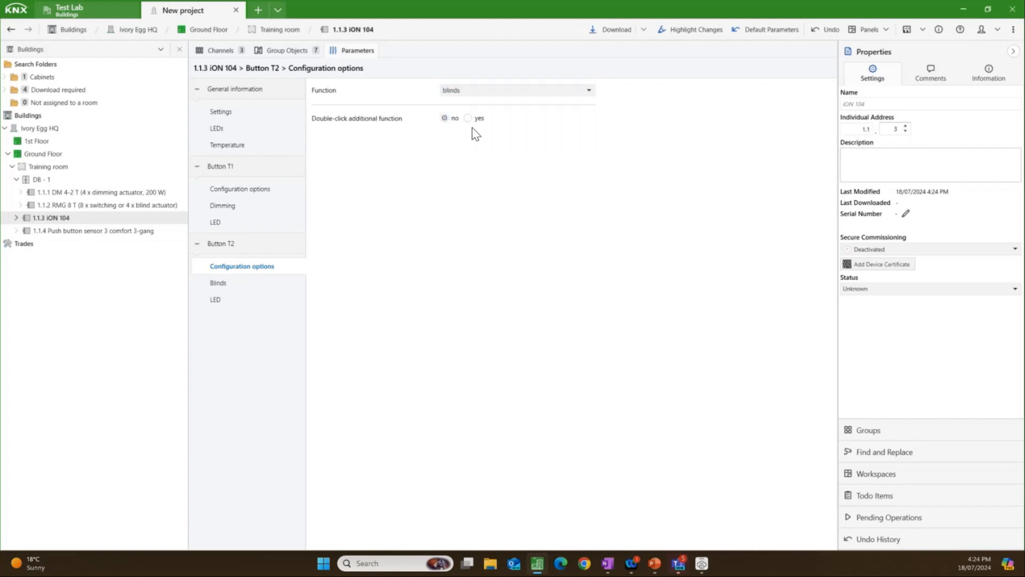
click(256, 278)
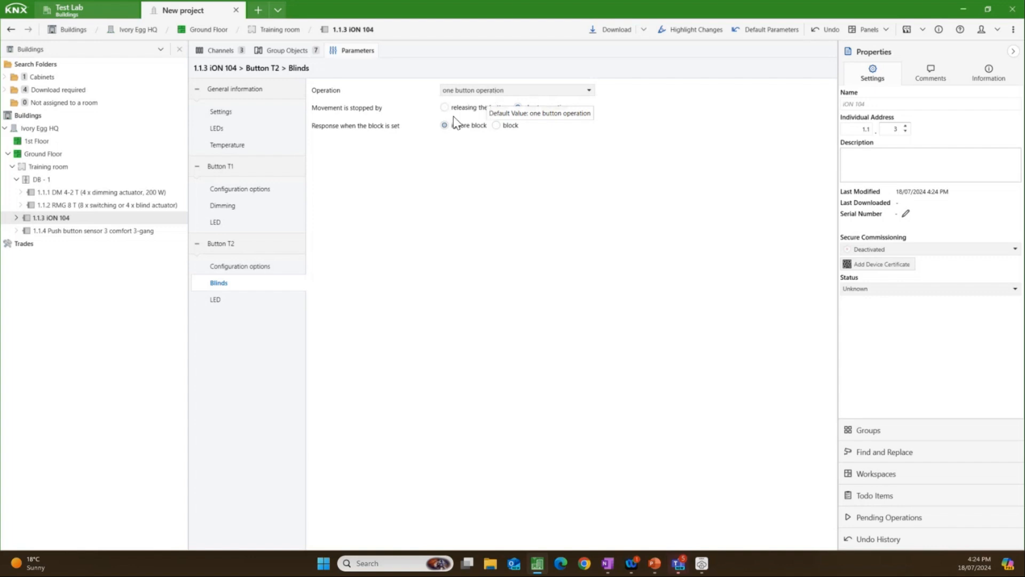
Step: Review the iON 104's group objects for button T1 switching and brighter/darker, and button T2 up/down and step/stop
click(279, 49)
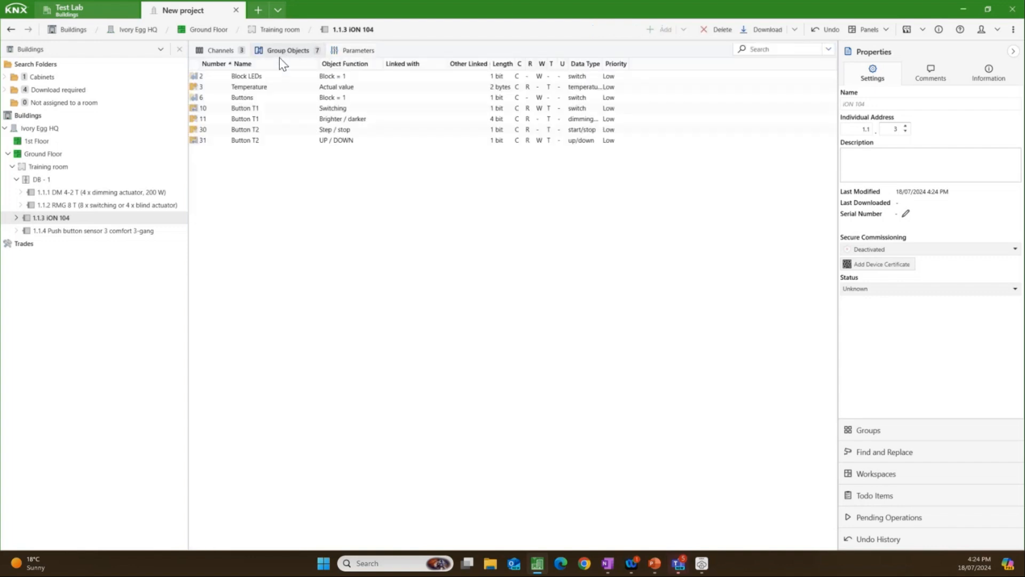
click(263, 107)
click(270, 123)
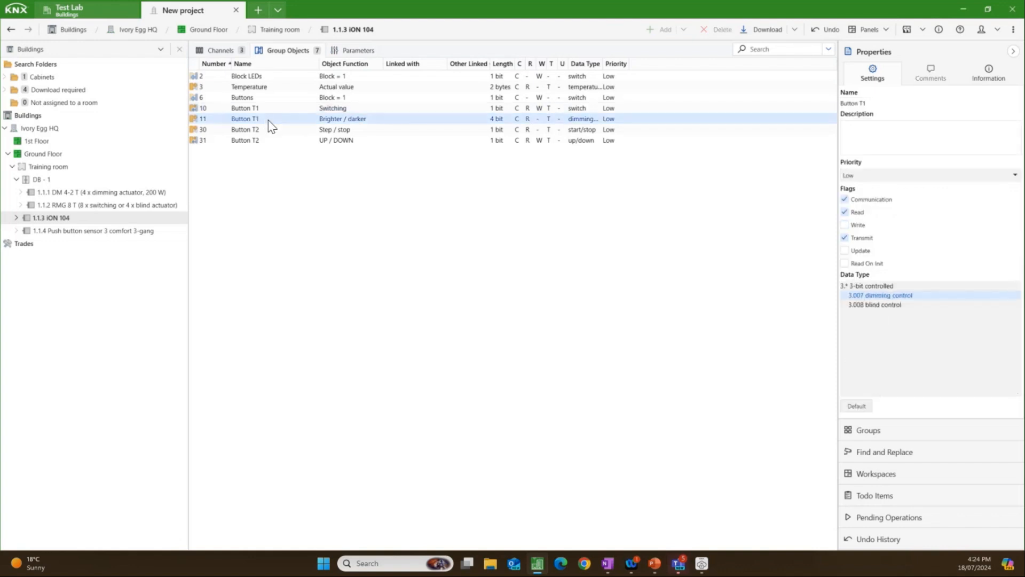
click(270, 141)
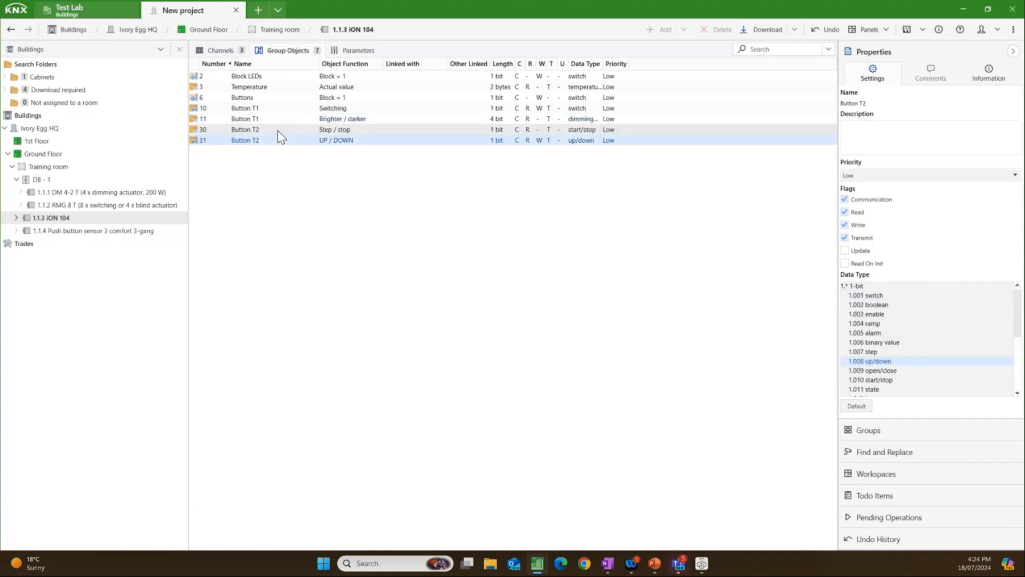
click(278, 130)
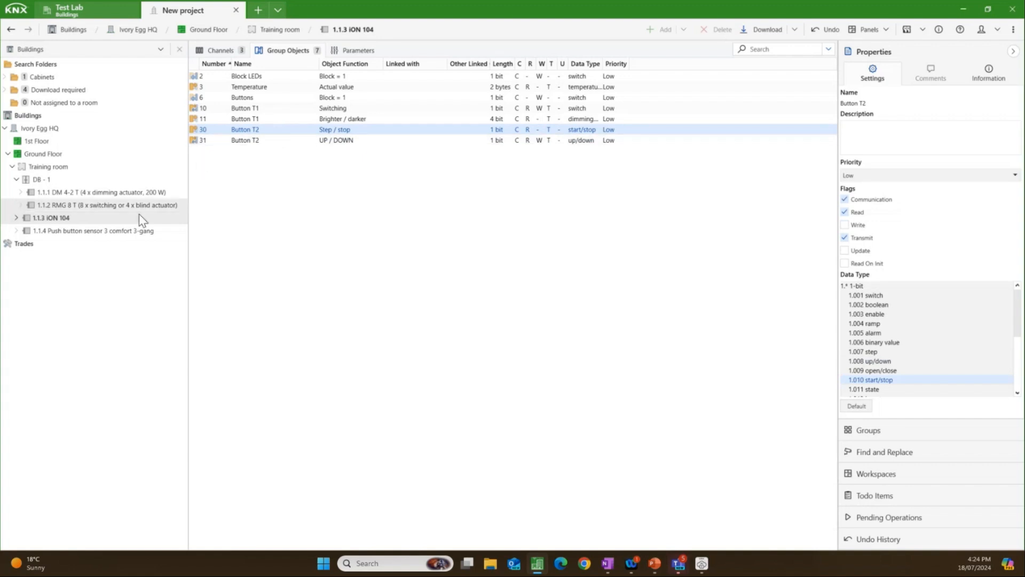
Step: Check the operation concept of the Push button sensor 3 comfort 3-gang and set its rocker 1 function to Dimming
click(124, 231)
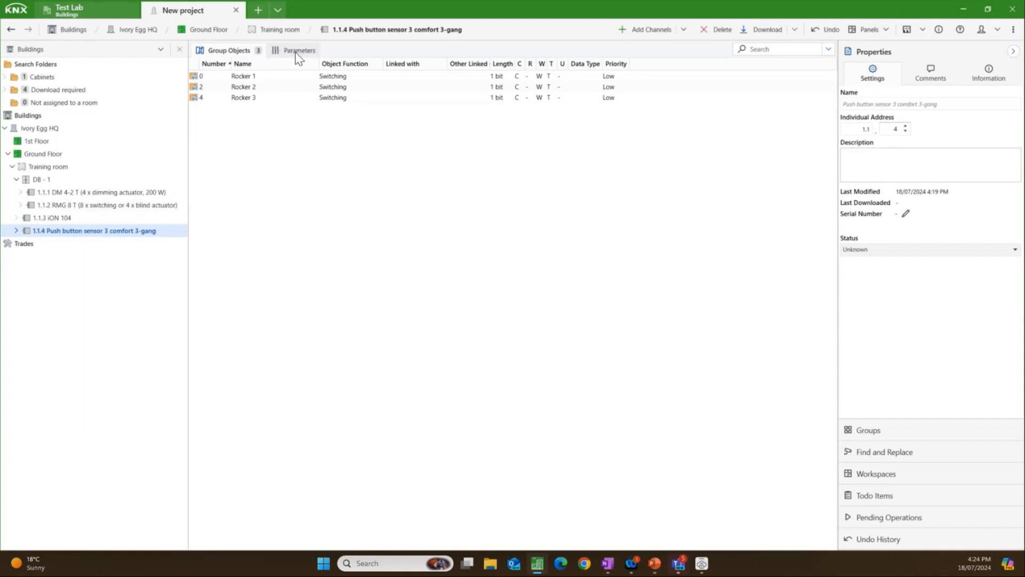
click(296, 51)
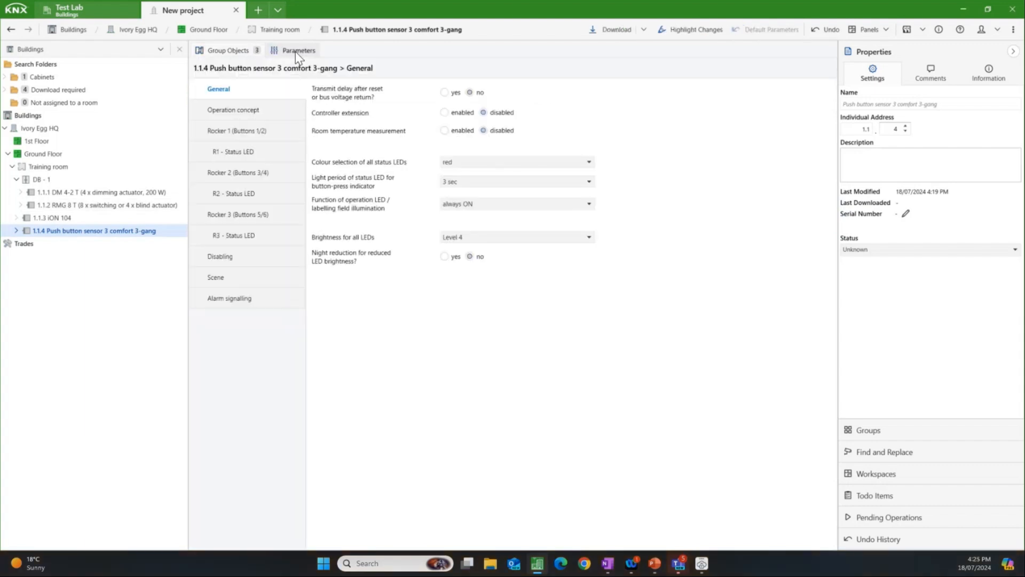
click(249, 111)
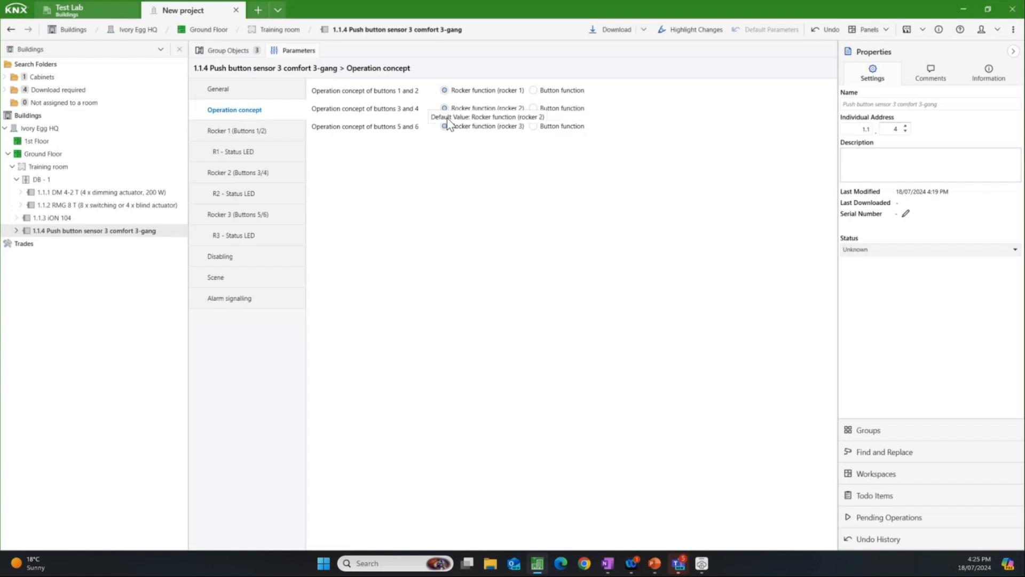
click(258, 133)
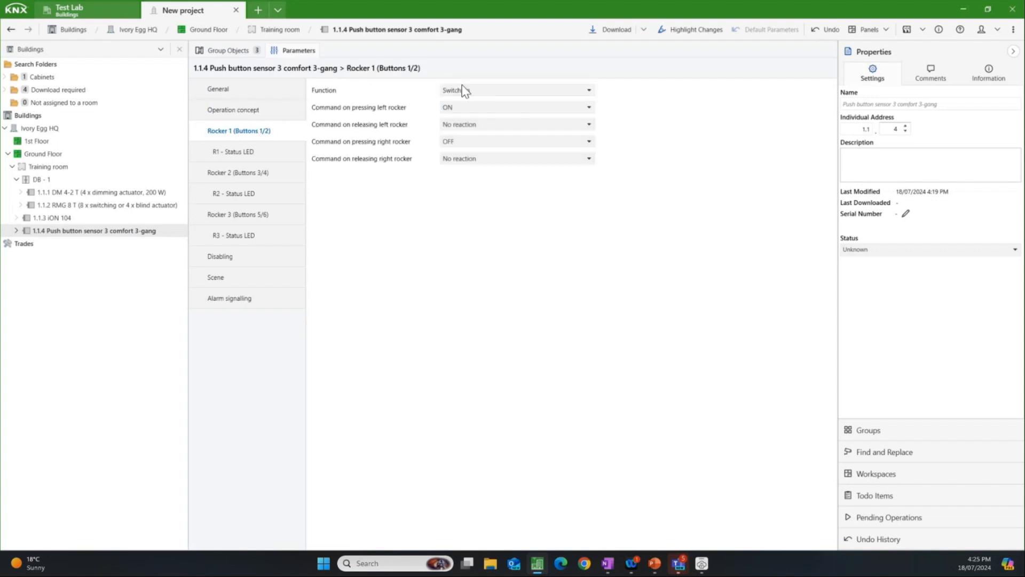
click(484, 91)
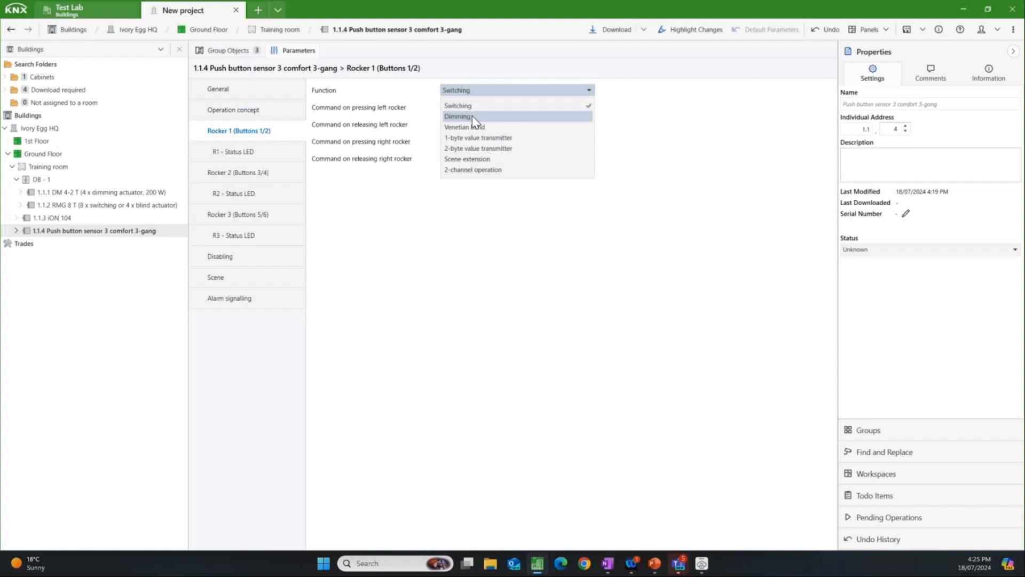
click(472, 117)
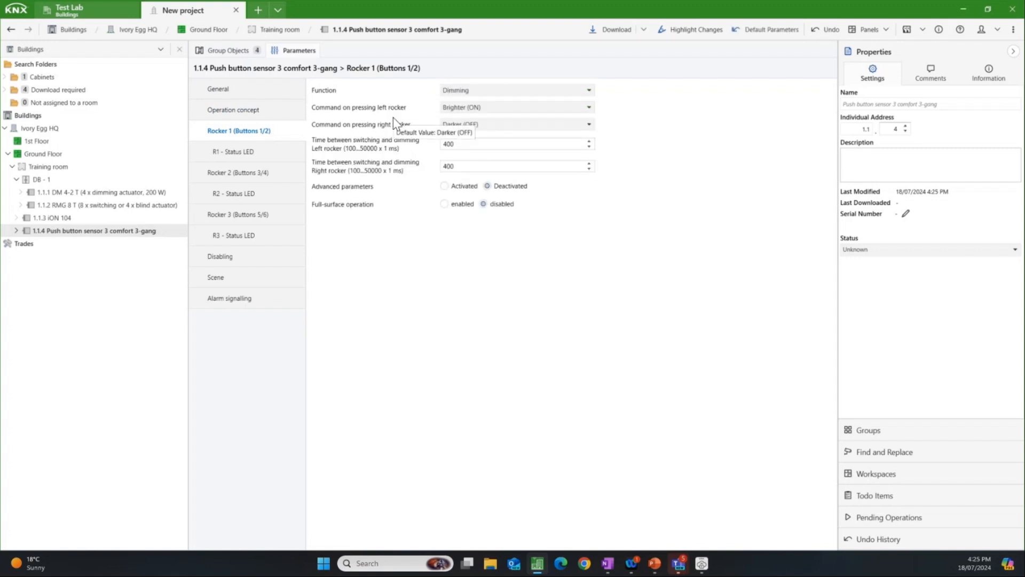
Step: Set rocker 1's command on pressing to Darker (OFF) for the left rocker and Brighter (ON) for the right rocker
click(476, 109)
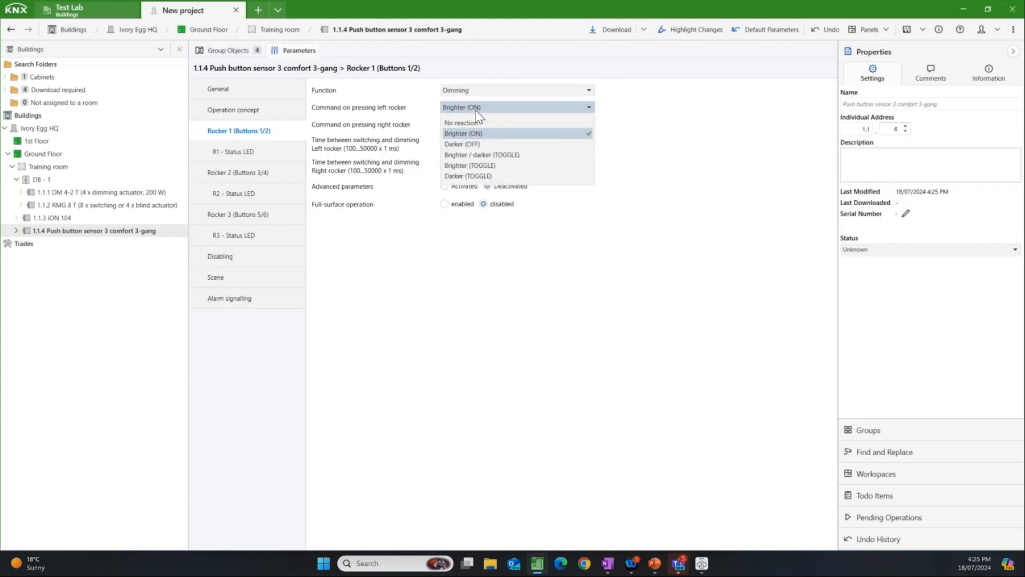
click(468, 146)
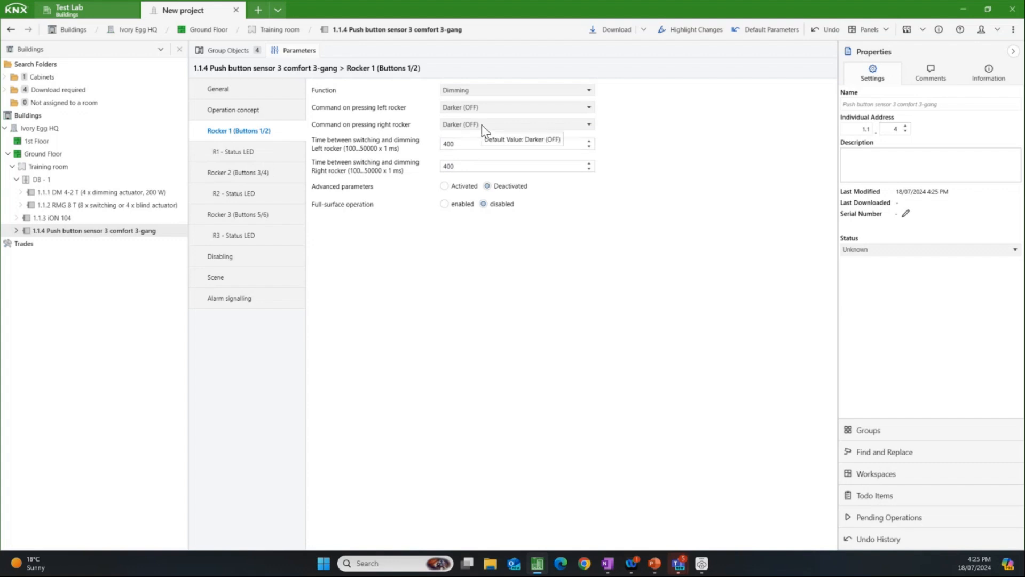
click(481, 126)
click(470, 150)
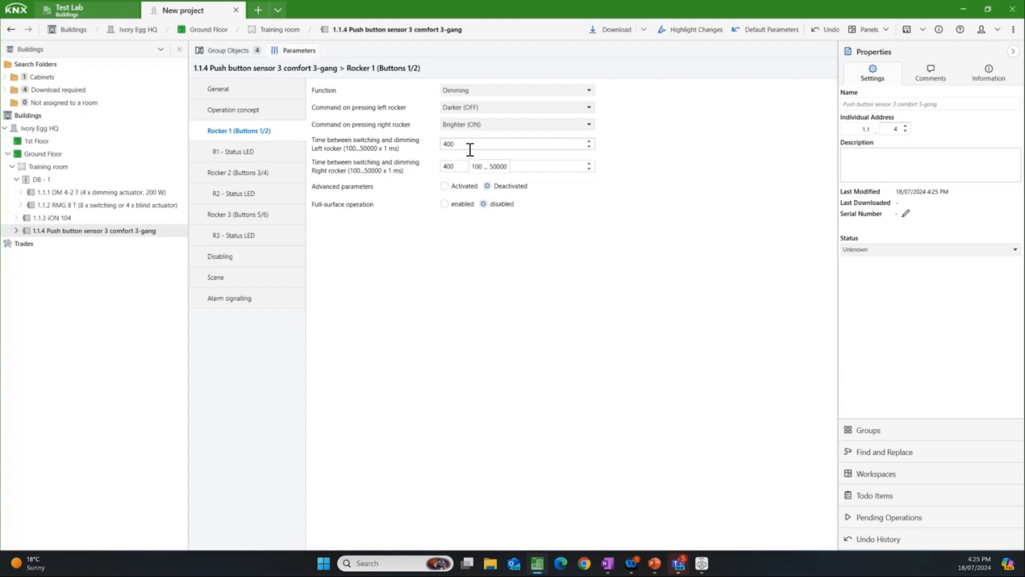
Step: Set rocker 2's function to Venetian blind with left rocker DOWN and right rocker UP, and check the device's group objects
click(254, 177)
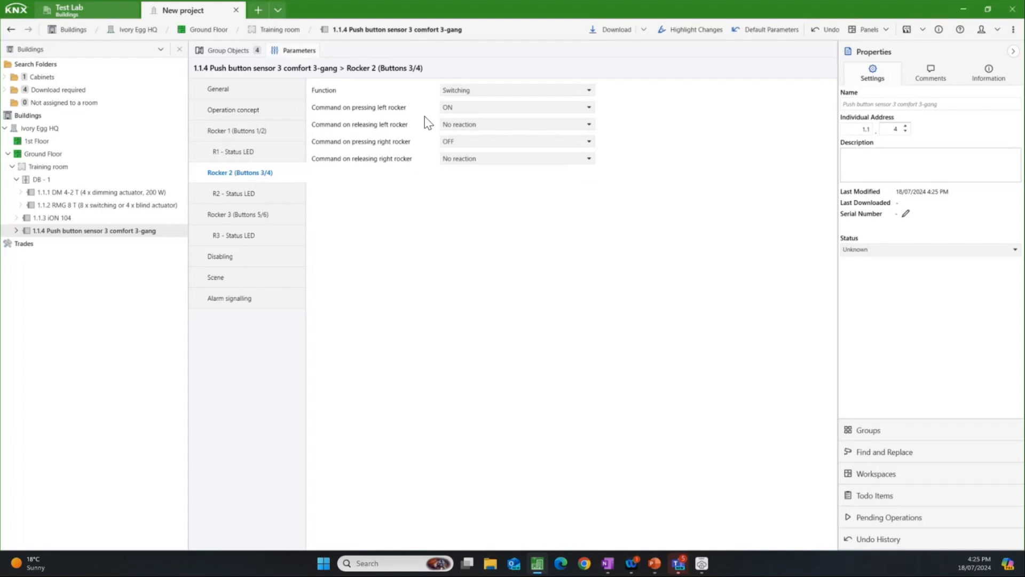
click(482, 90)
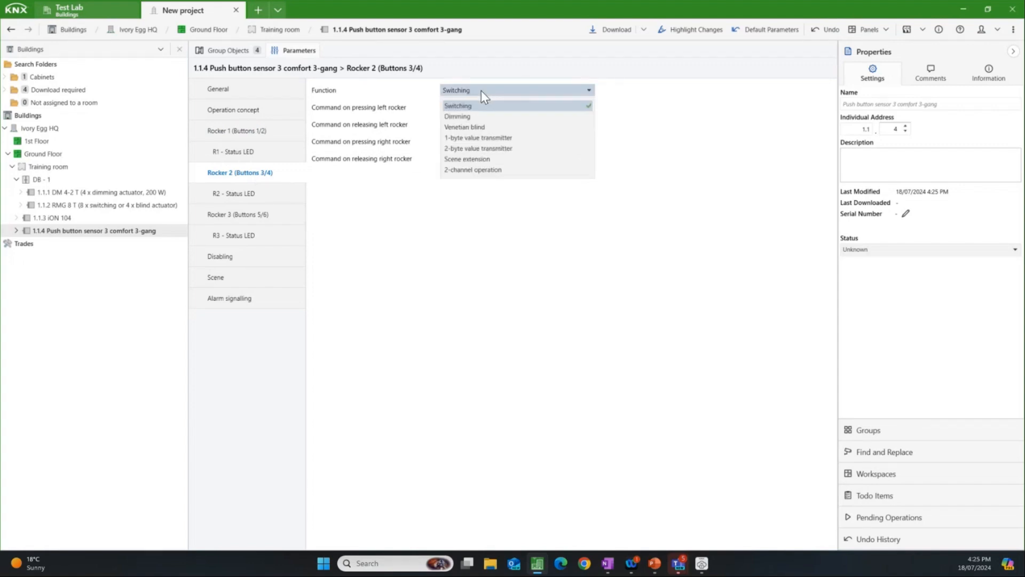
click(469, 126)
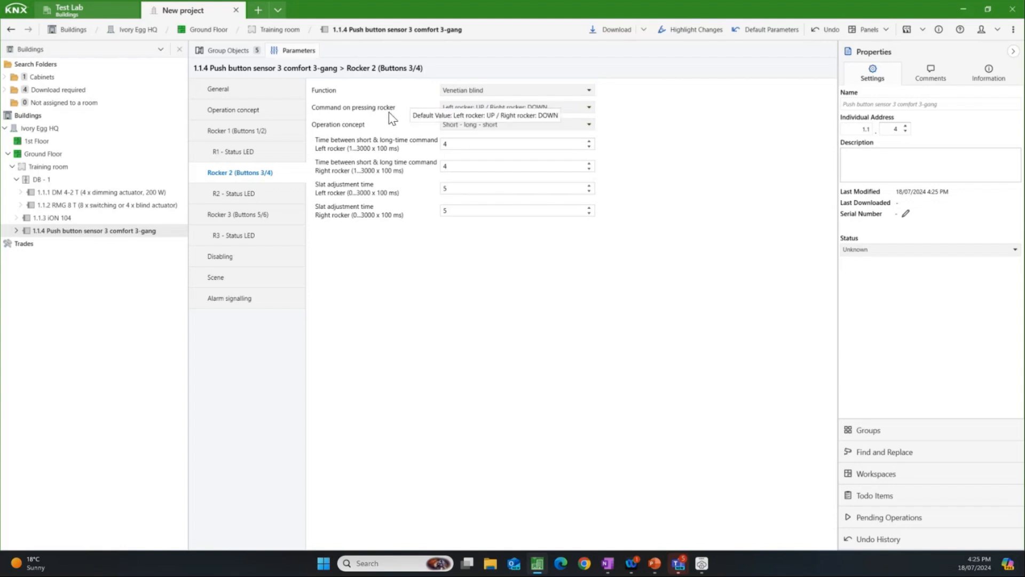
click(466, 109)
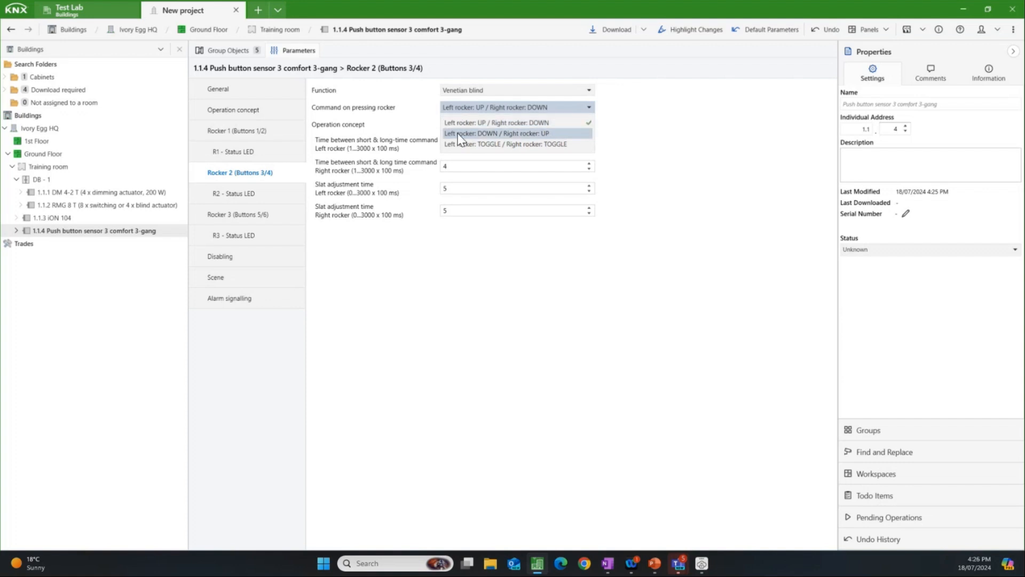
click(459, 134)
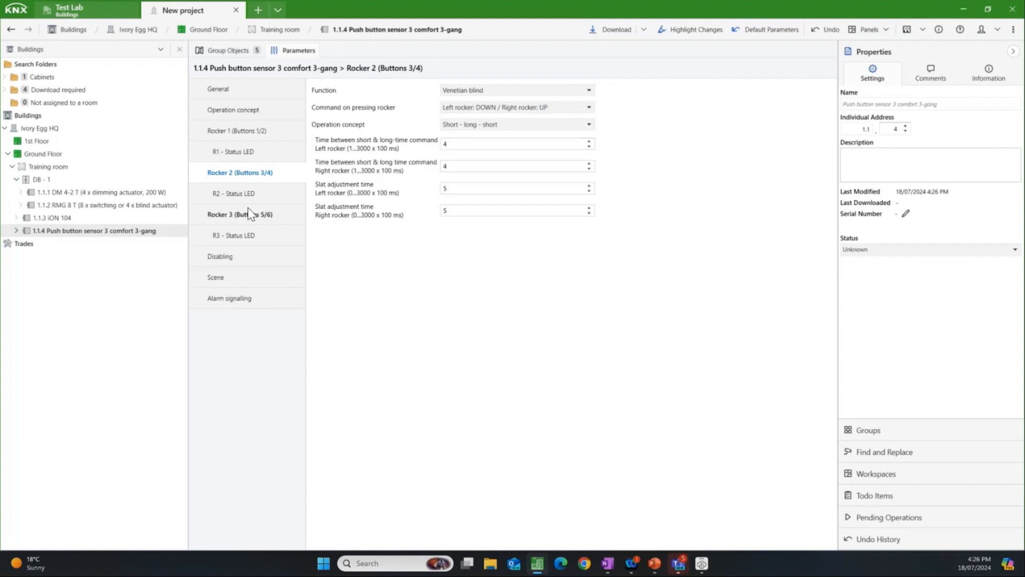
click(231, 52)
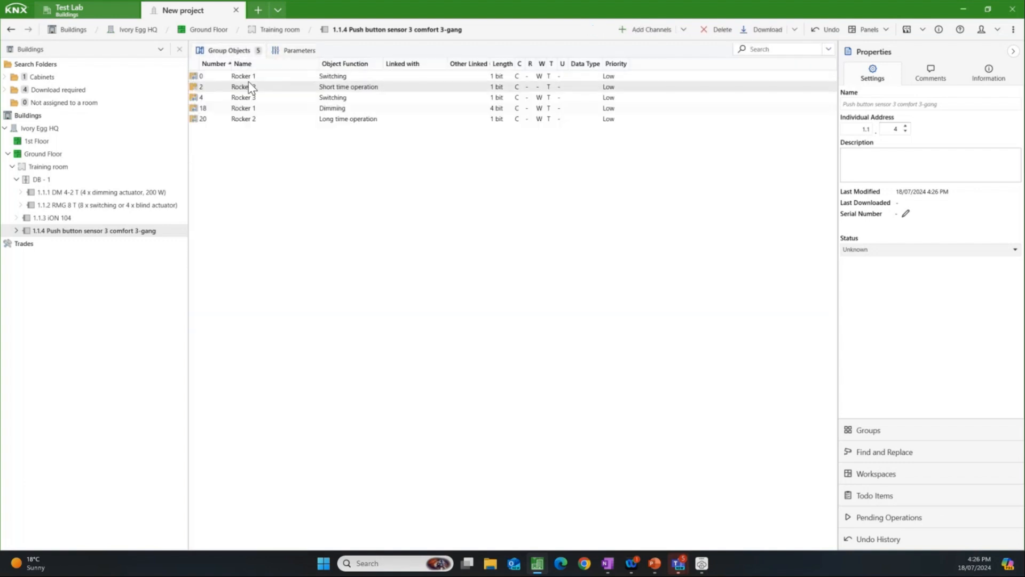
Step: Sort the Push button sensor 3's group objects by name and compare them with the iON 104's button T2 step/stop object
click(259, 65)
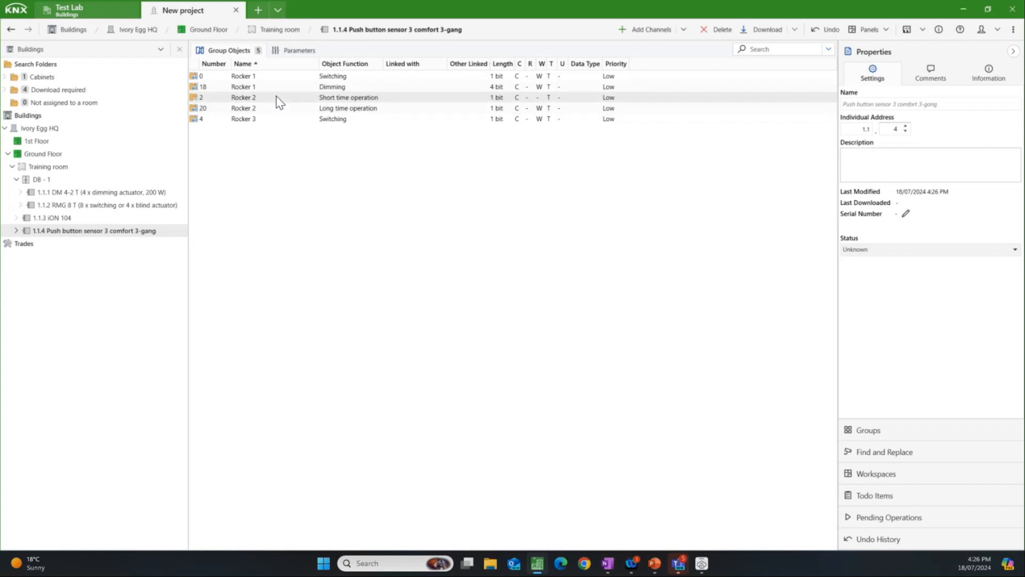
click(97, 219)
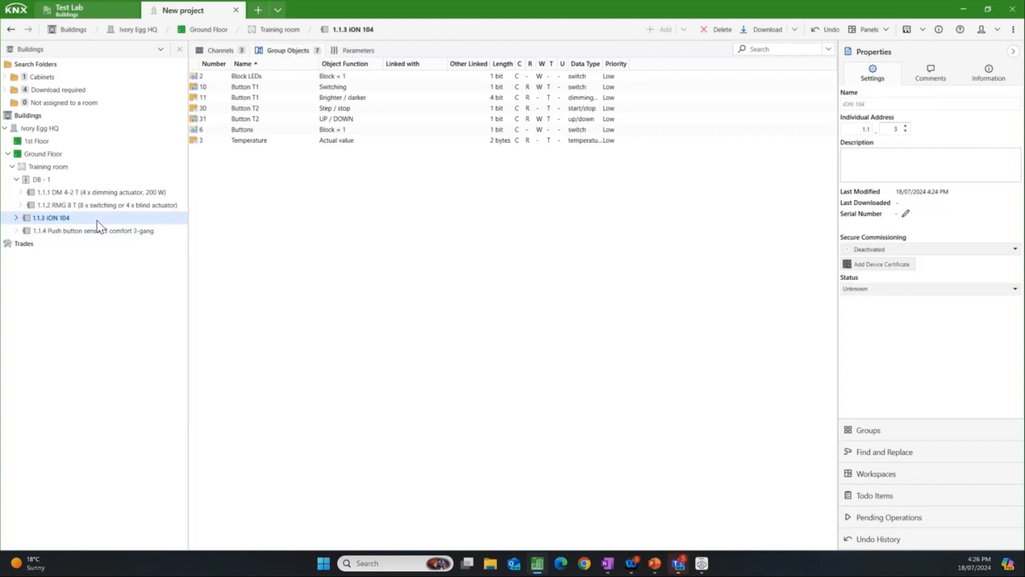
click(327, 112)
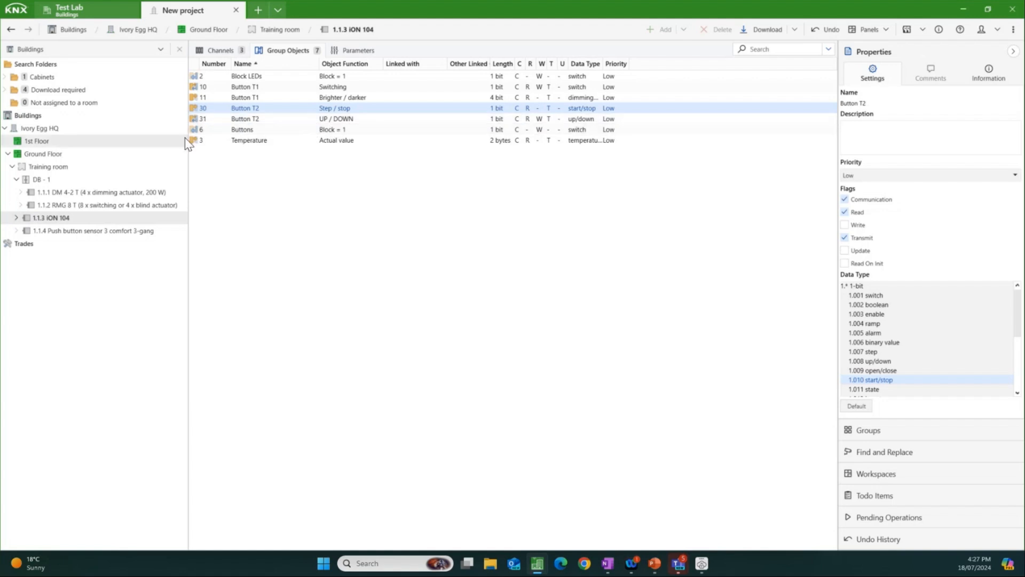
Step: Review the group objects of the DM 4-2 T dimming actuator, sorted by number
click(119, 193)
click(119, 193)
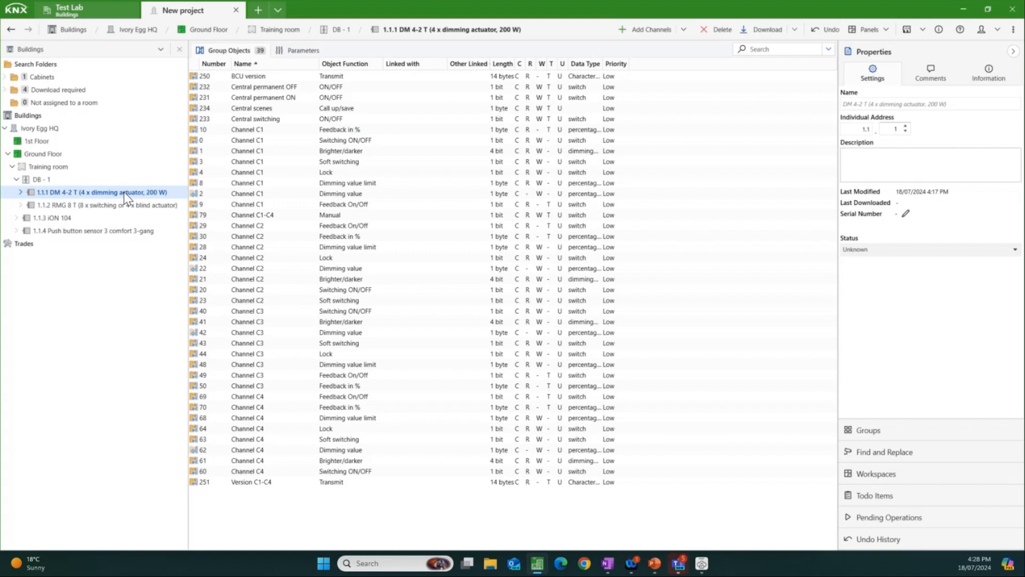
click(215, 64)
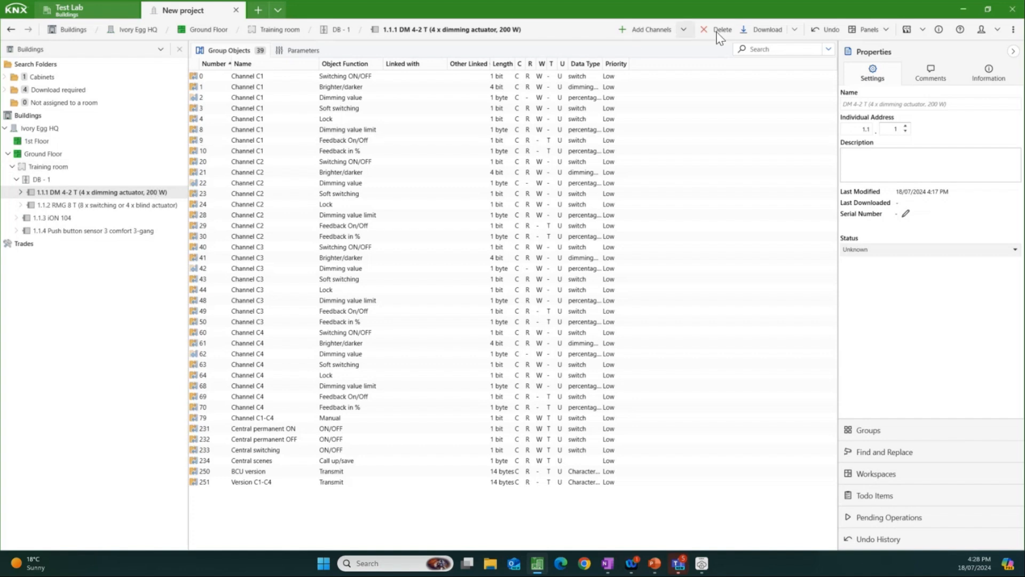
Step: Show the project's group addresses alongside the building structure and look at the options for the group address root
click(887, 32)
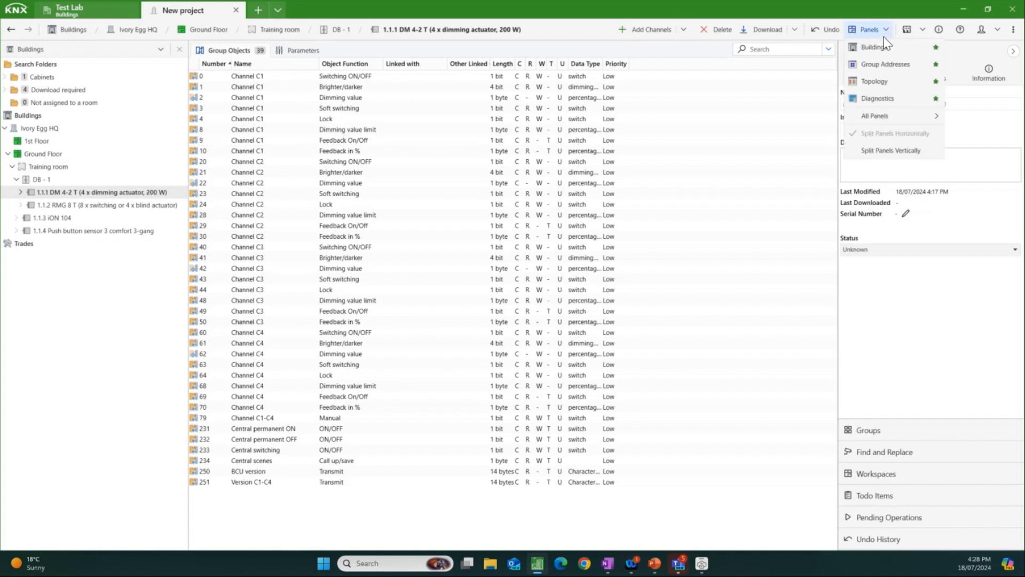
click(888, 66)
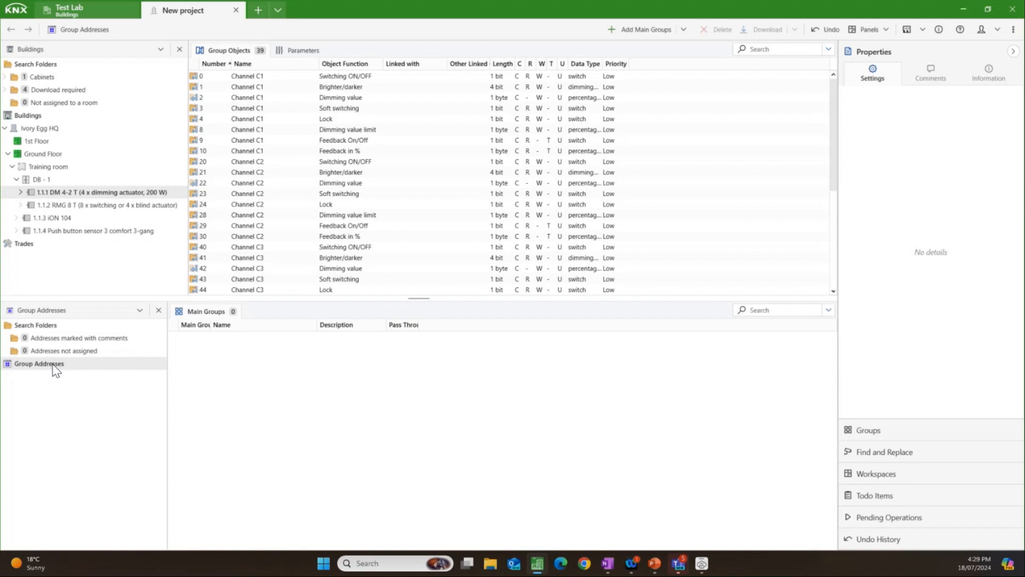
right_click(56, 370)
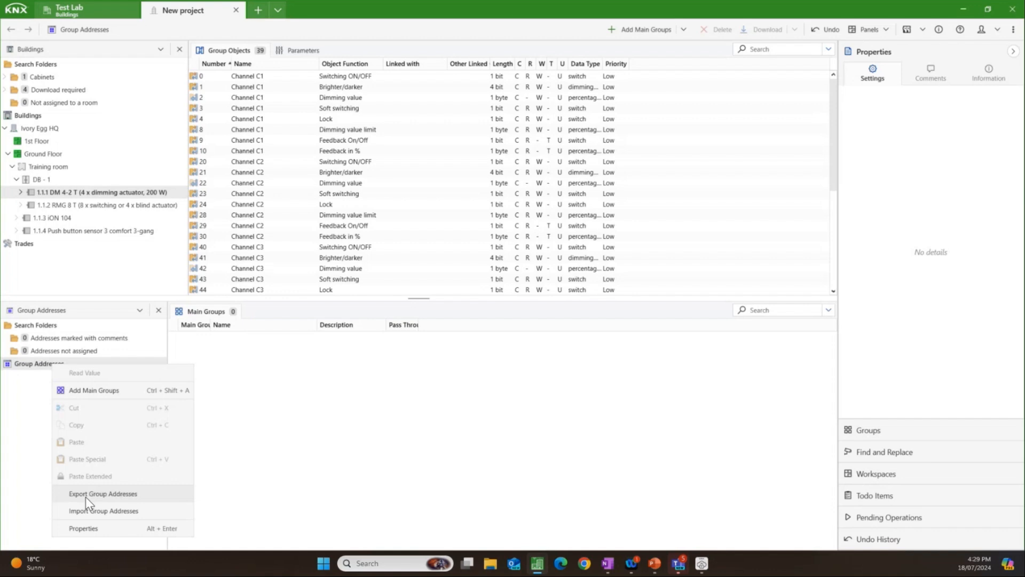
click(37, 415)
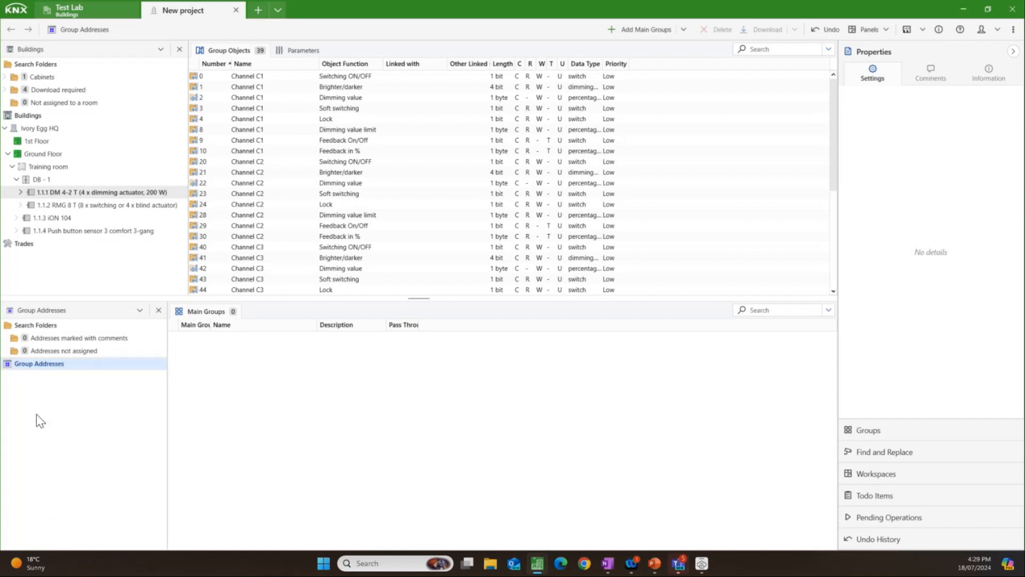
Step: Add two main groups named Ground Floor and 1st Floor to the group addresses
right_click(51, 365)
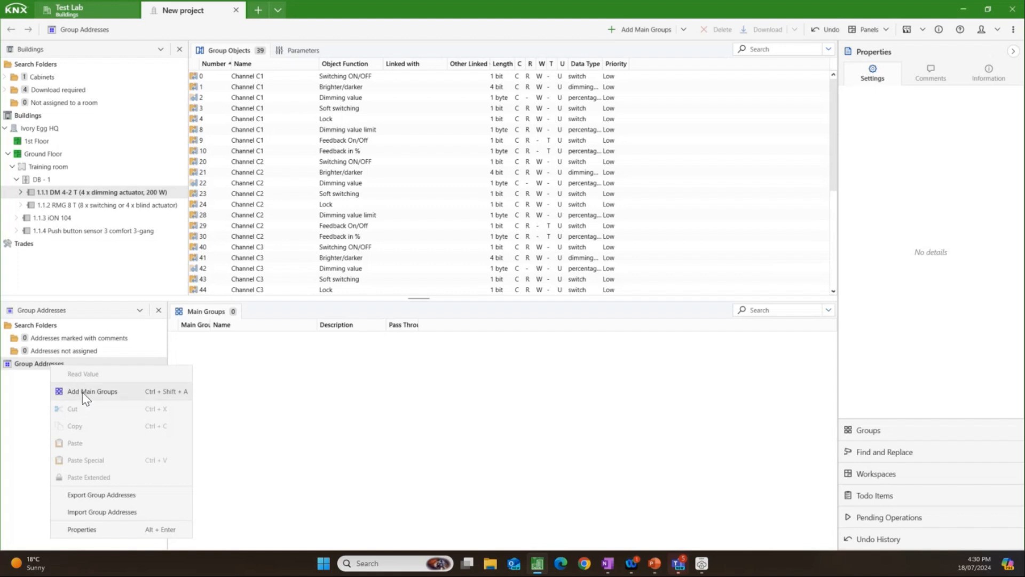
click(82, 392)
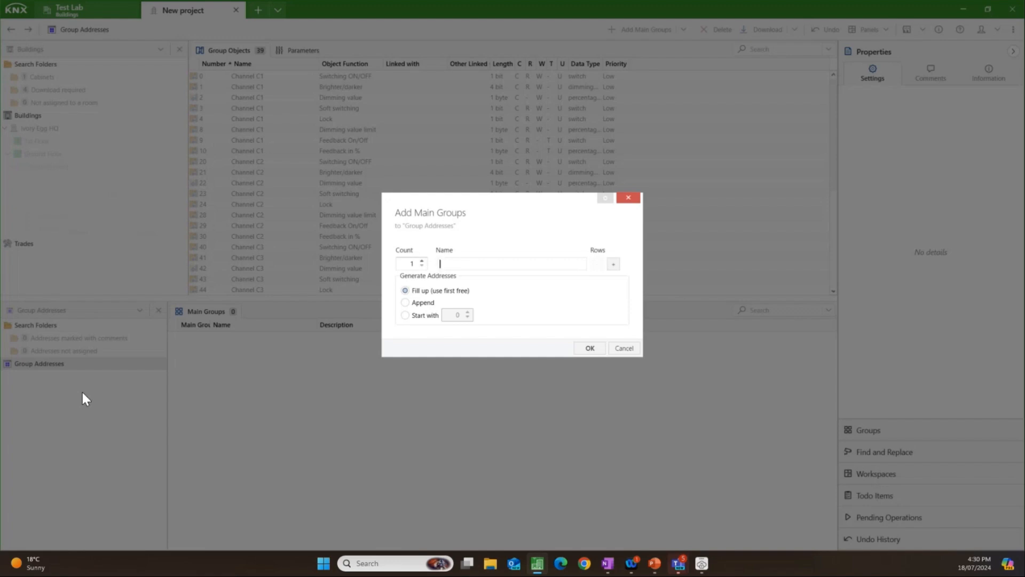
text(Ground Floor)
click(614, 263)
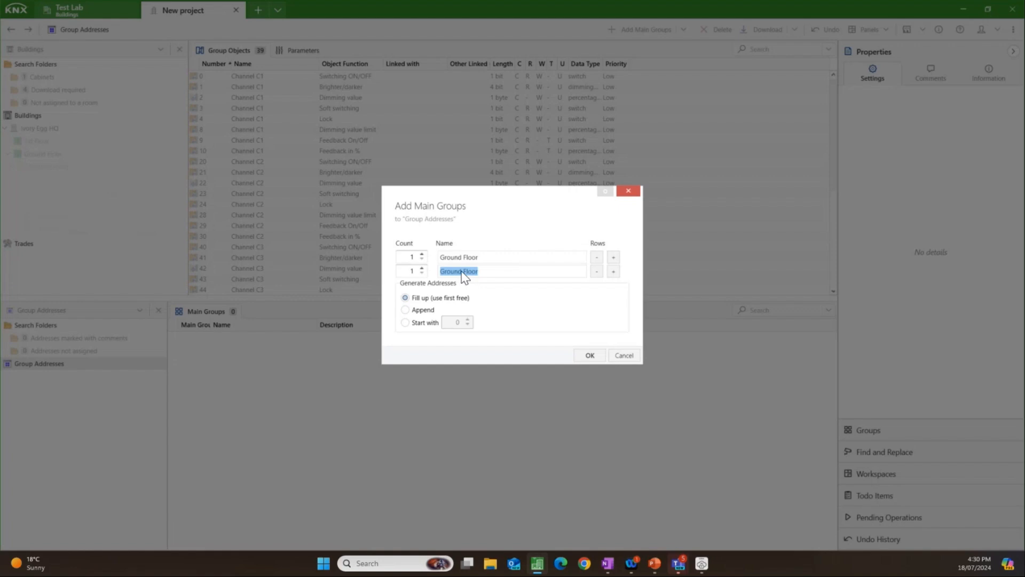
drag(461, 271, 418, 264)
text(1st)
click(589, 355)
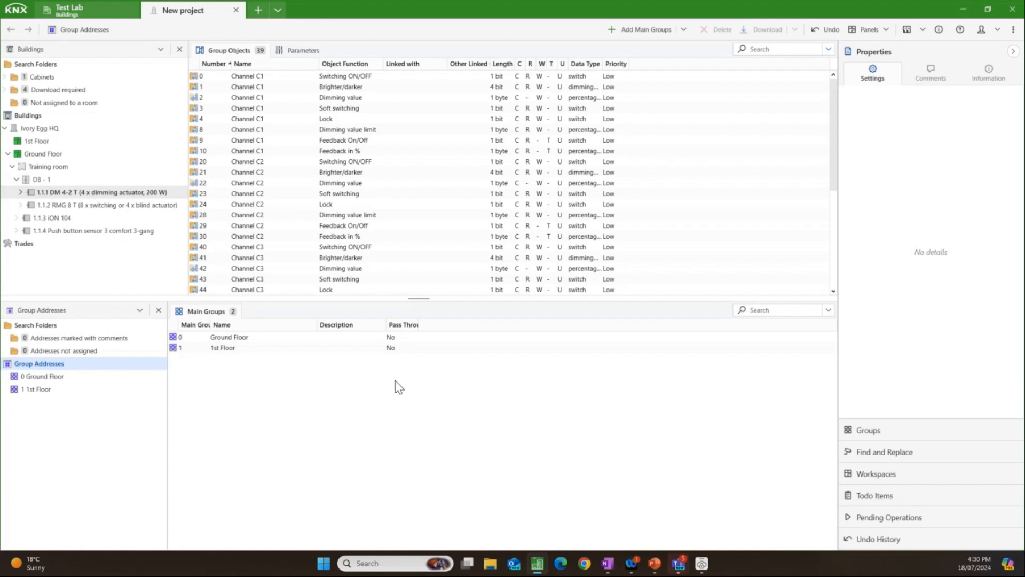
Step: Start adding middle groups to the Ground Floor main group, naming the first three Lighting, Blinds and Hvac
click(110, 380)
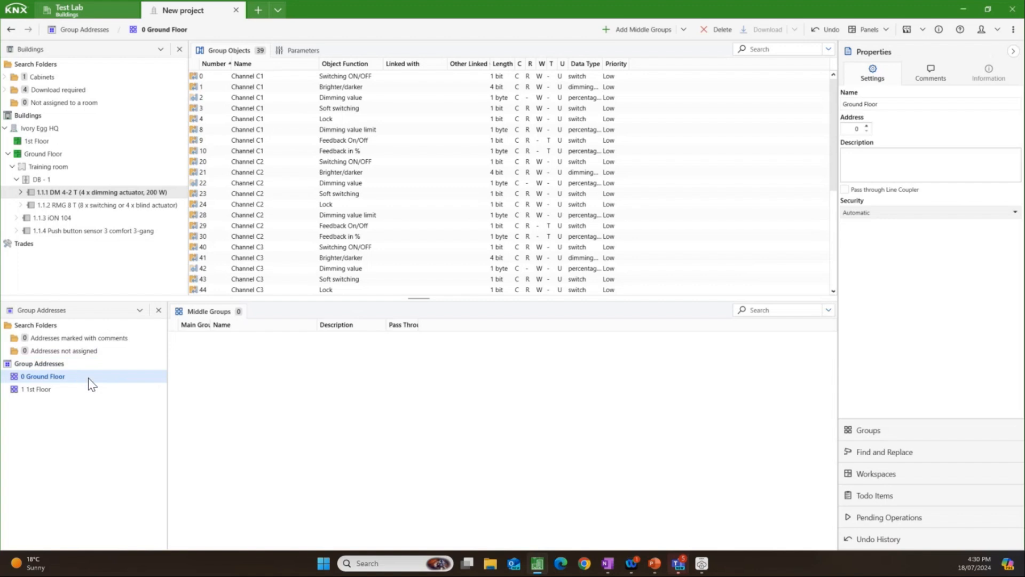
right_click(88, 377)
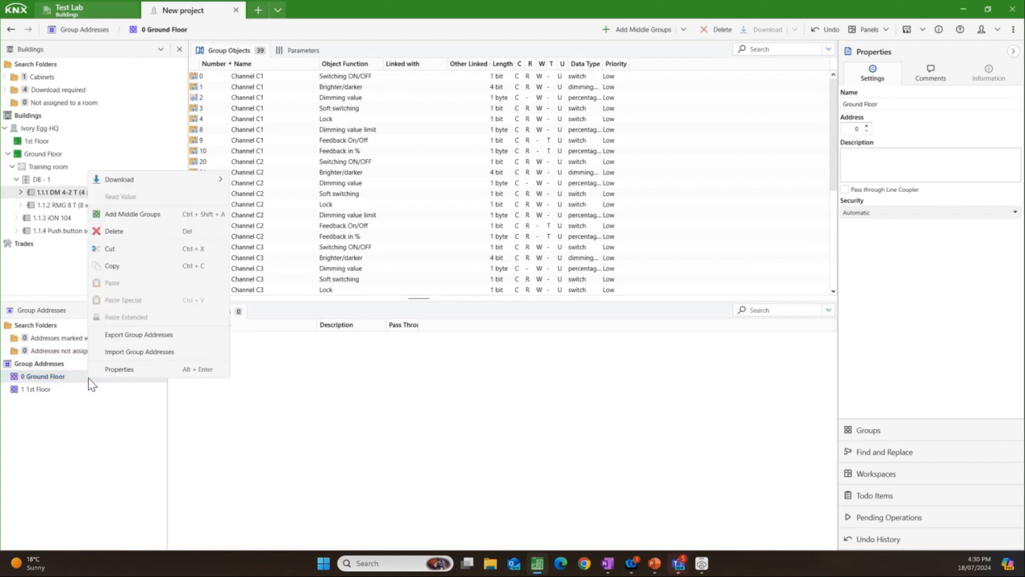
click(155, 215)
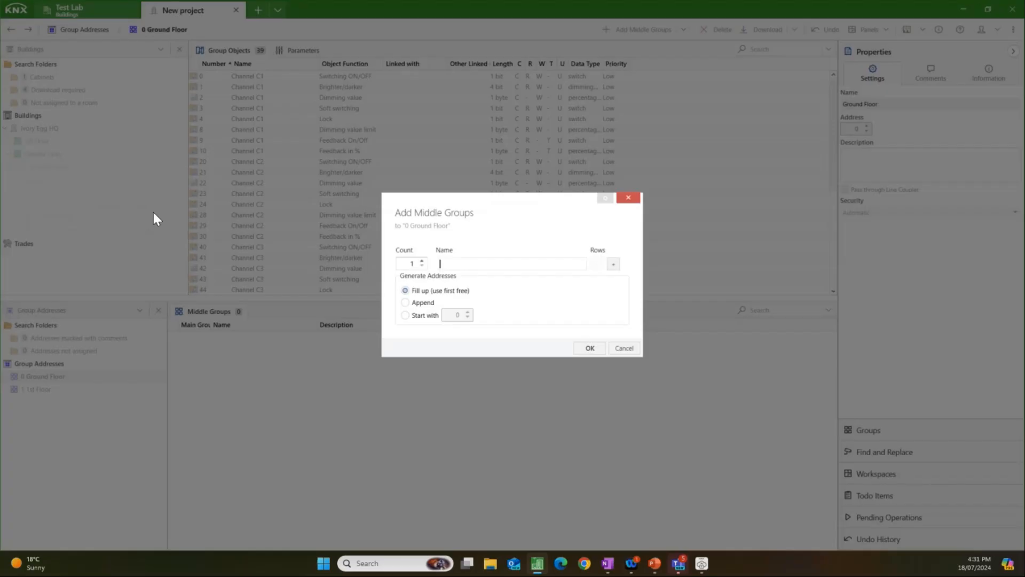
text(Lighting)
click(613, 263)
text(Blinds)
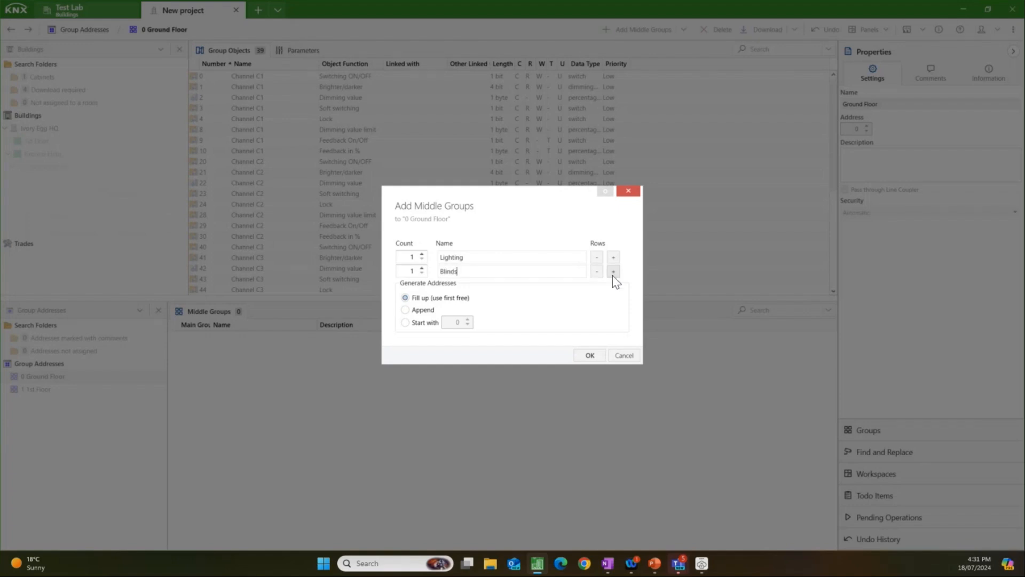
click(614, 273)
text(Hv)
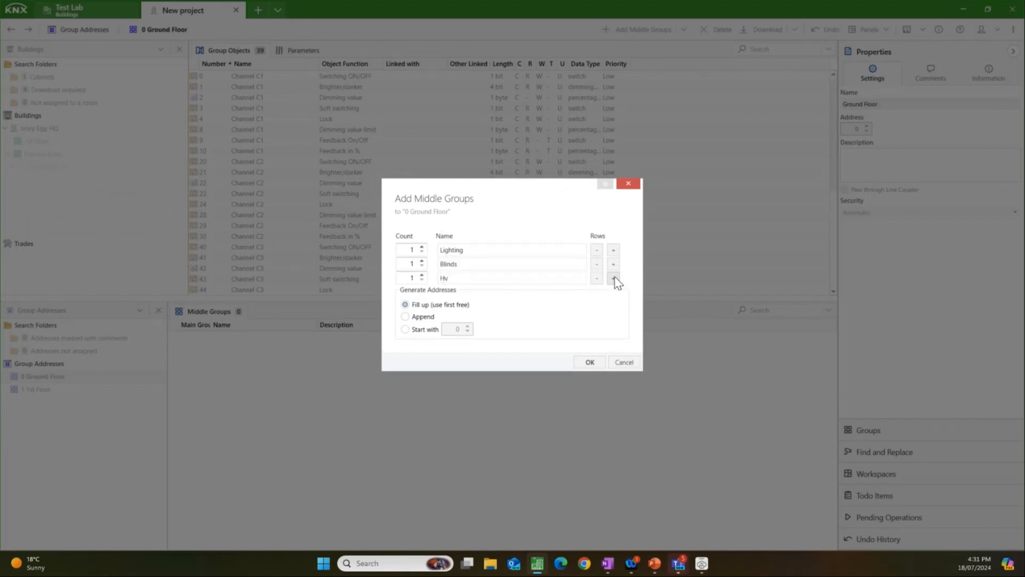
text(ac)
Step: Add Metering, AV and Central as further middle groups and create the whole set under Ground Floor
click(613, 278)
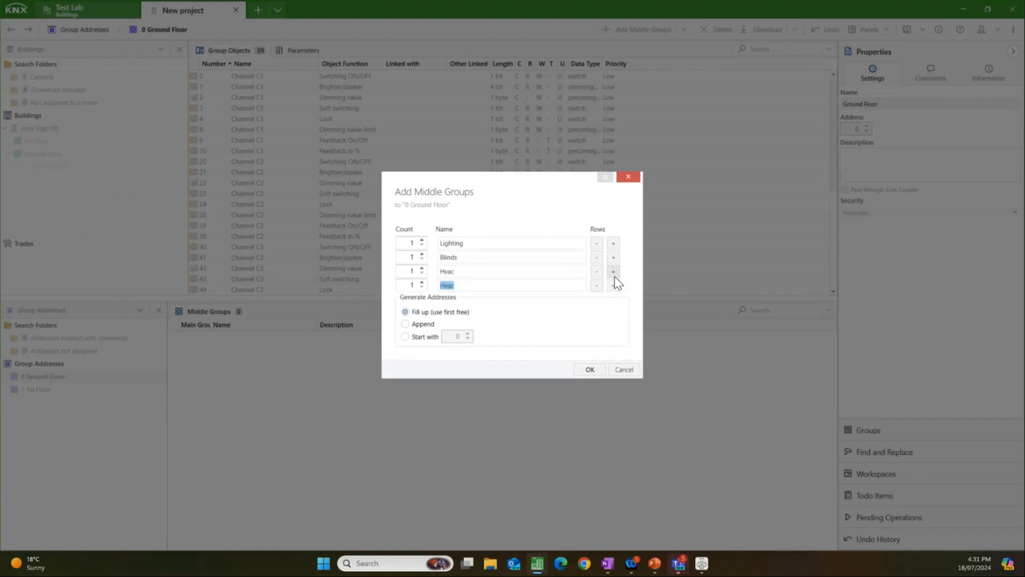
text(Metering)
click(617, 285)
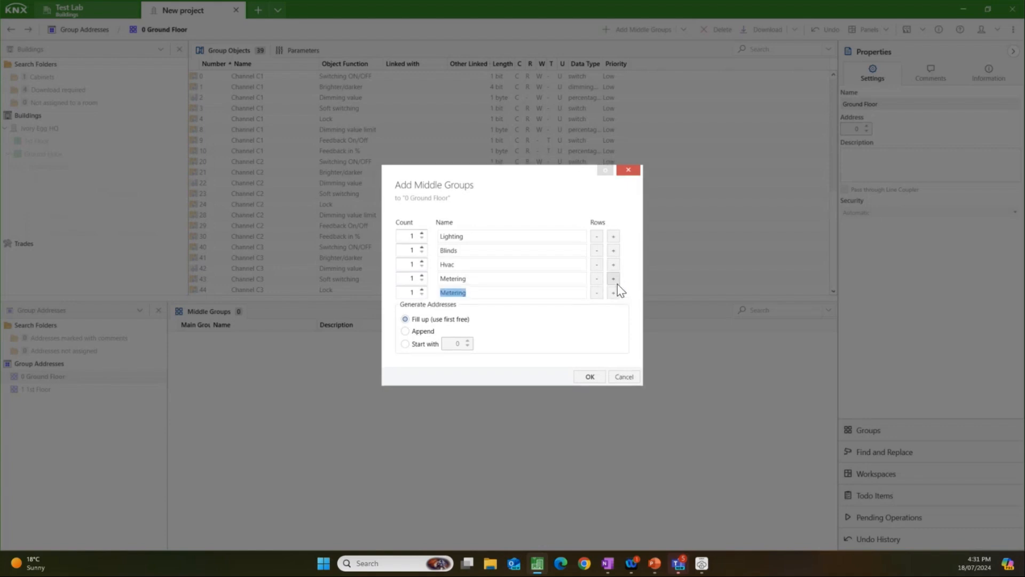
text(AV)
click(613, 293)
text(C)
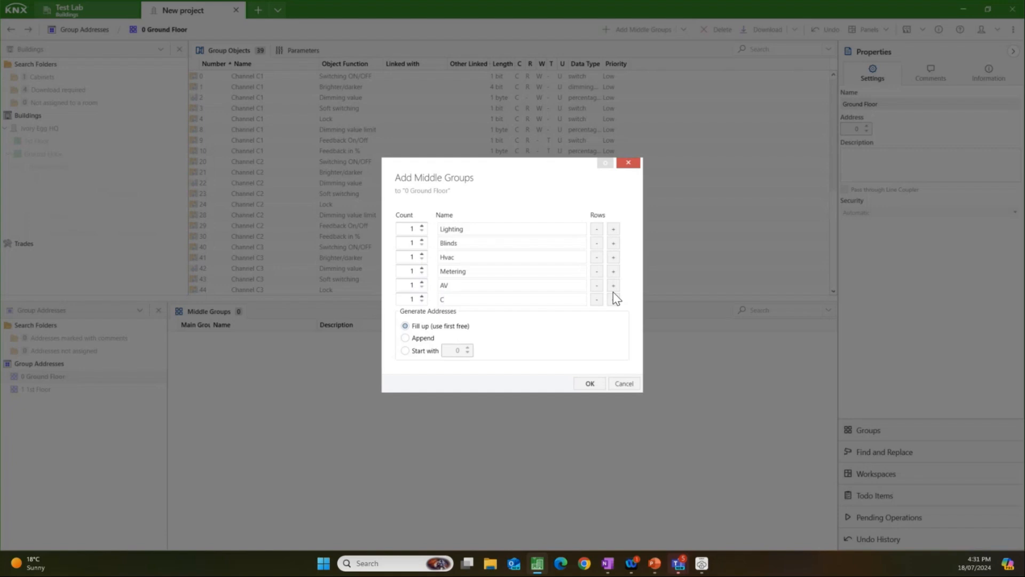
text(entral)
click(583, 384)
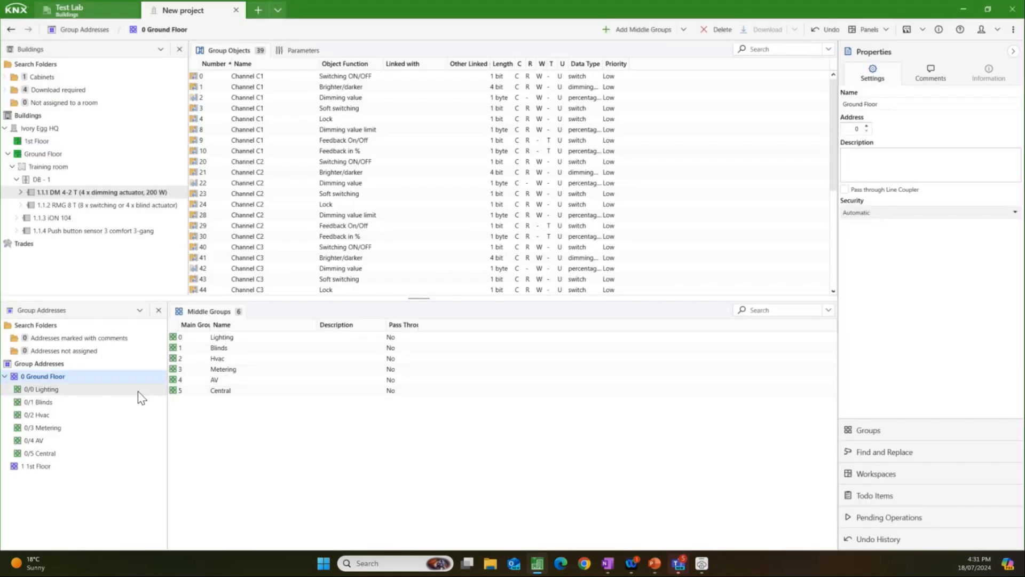
Step: Copy all the Ground Floor middle groups, from Lighting to Central, into the 1st Floor main group
click(111, 390)
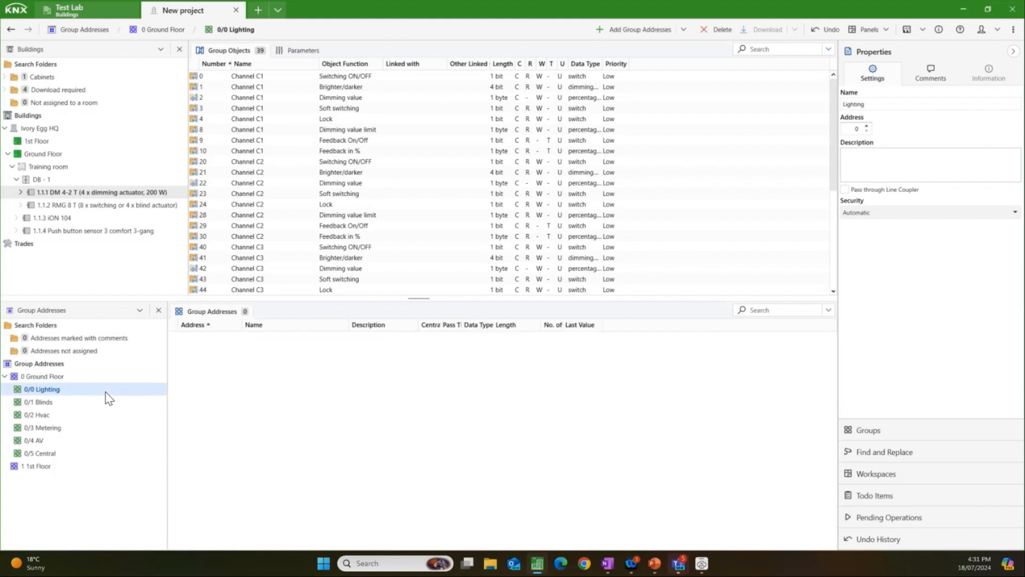
shift+click(72, 453)
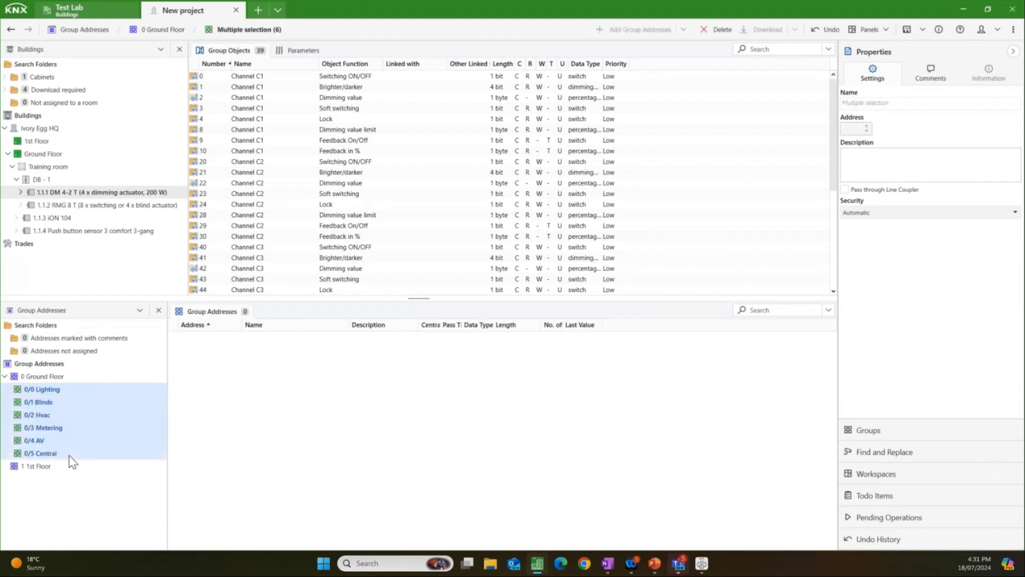
right_click(71, 427)
key(Escape)
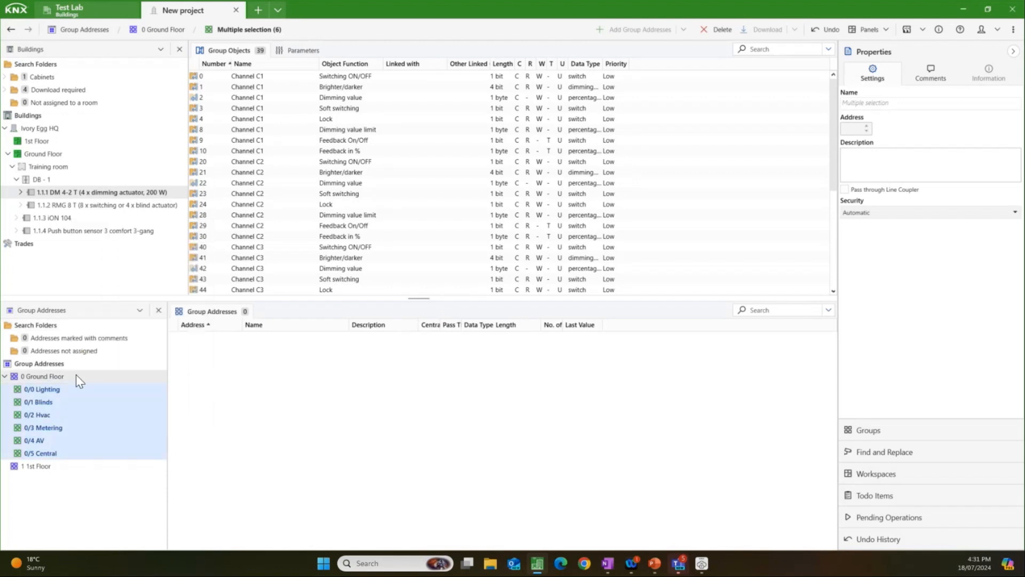
click(76, 375)
right_click(71, 380)
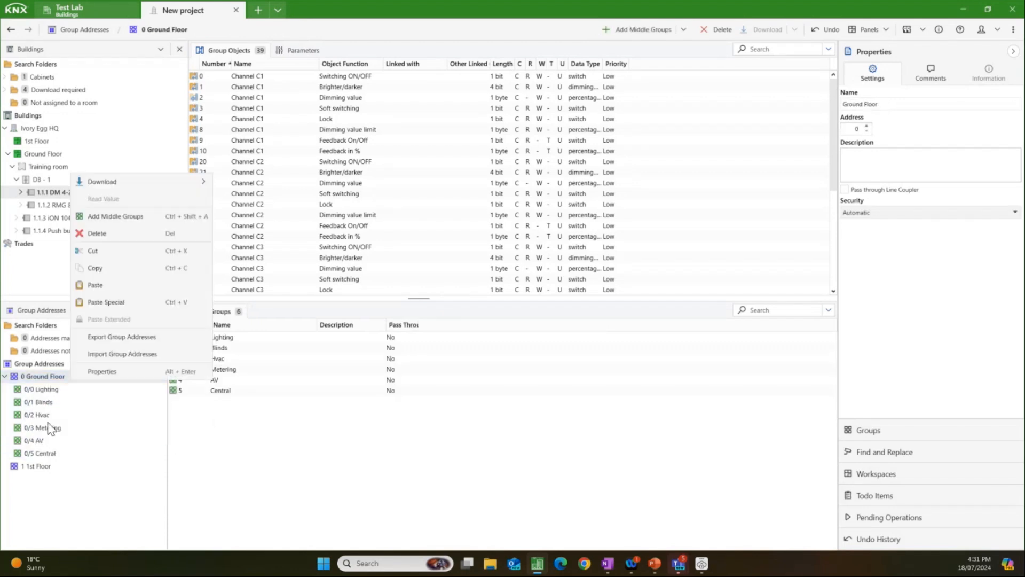
click(46, 463)
right_click(46, 463)
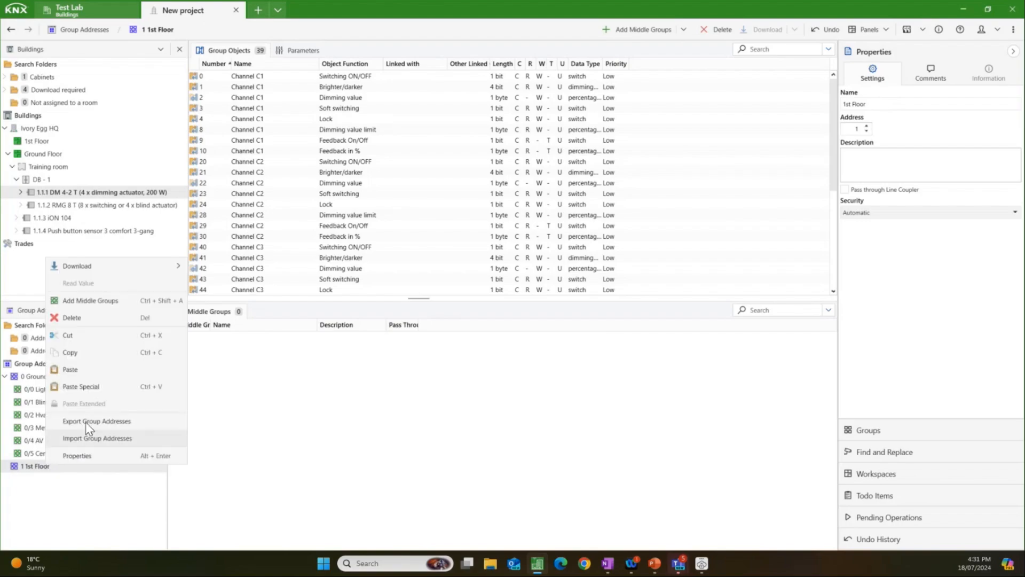
click(109, 375)
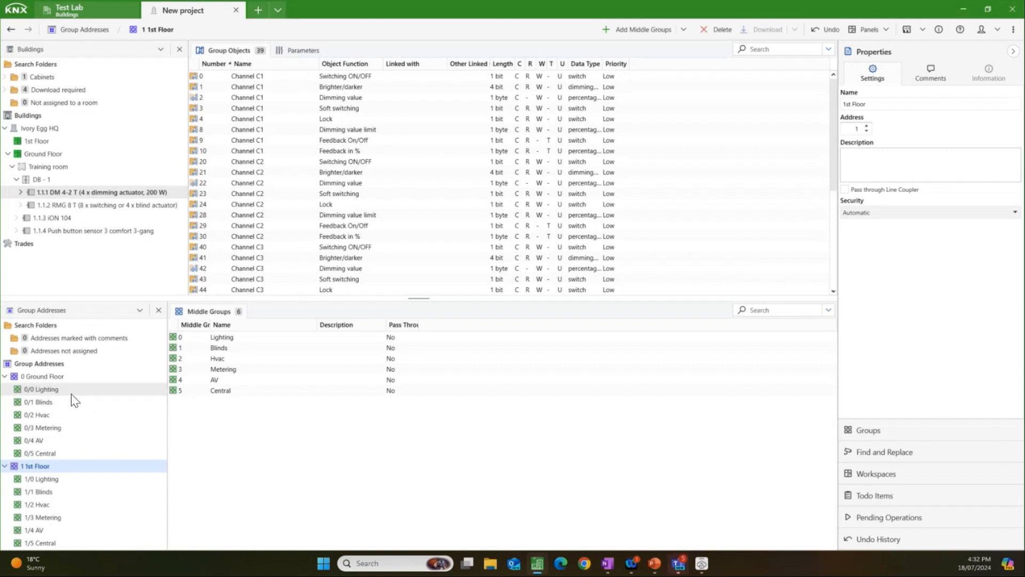
Step: Enlarge the group address area and start adding group addresses to 0/0 Lighting, naming the first "Living Room - sw"
drag(400, 298, 377, 236)
click(74, 330)
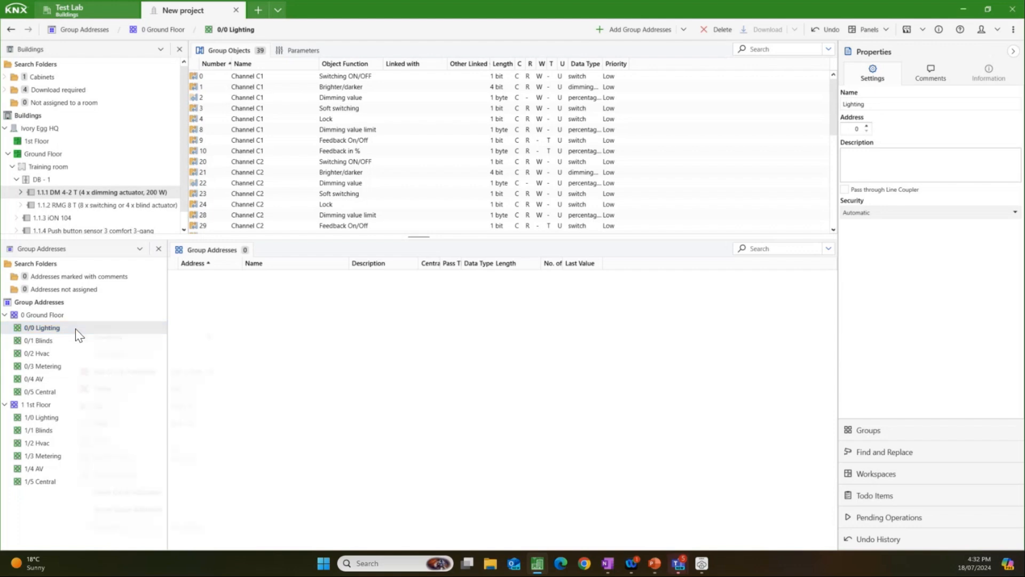
right_click(78, 331)
click(136, 374)
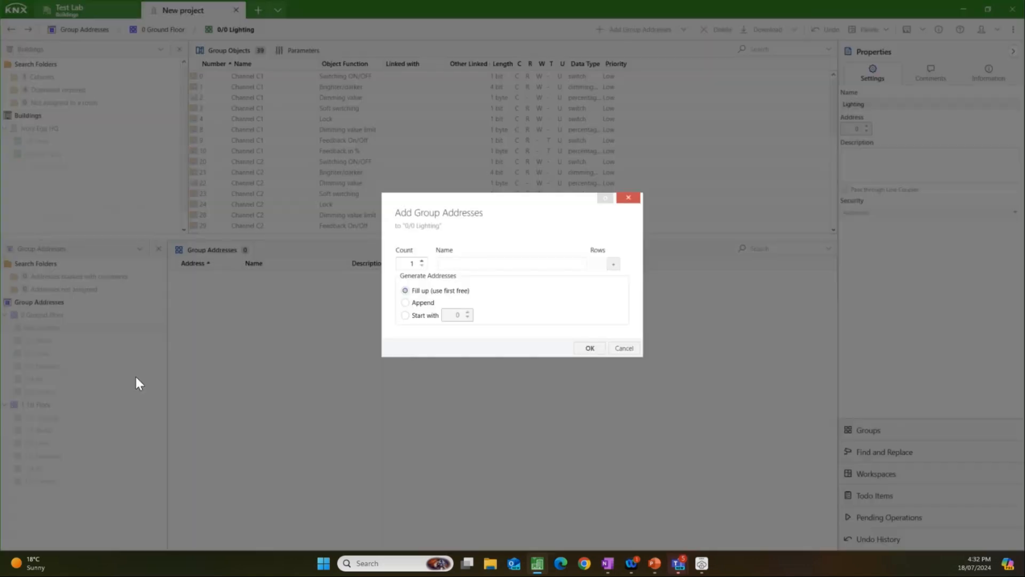
text(Living Room -)
text(sw)
Step: Add two more group address rows named "Living Room - sw stat" and "Living Room - Rel Dim"
click(613, 263)
click(537, 272)
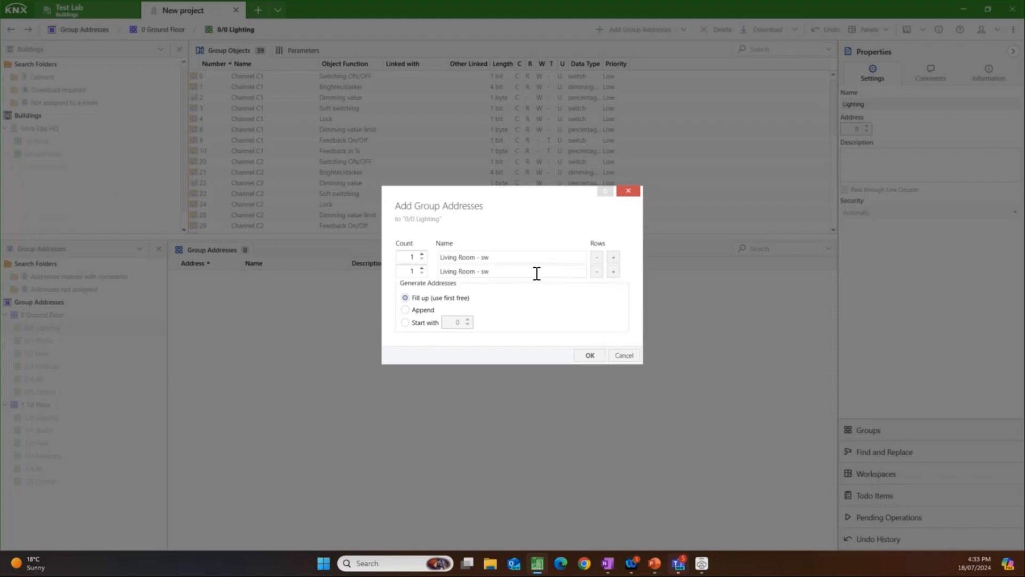
text(sat)
text(tat)
click(614, 272)
click(524, 282)
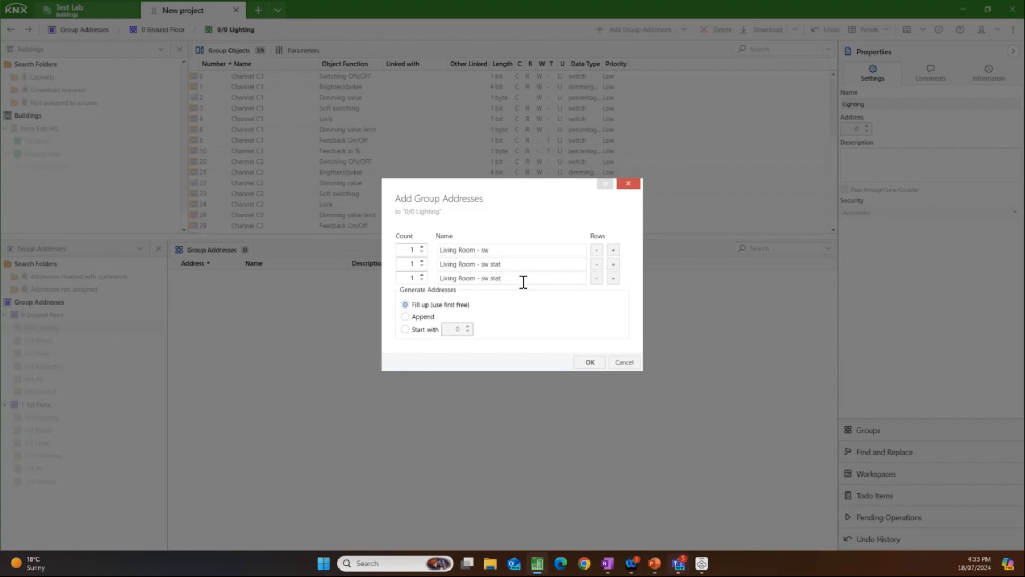
key(BackSpace)
key(BackSpace)
key(BackSpace)
key(BackSpace)
key(BackSpace)
key(BackSpace)
key(BackSpace)
text(Rel Dim)
Step: Add a fourth group address row named "Living Room - Val Dim %"
click(611, 281)
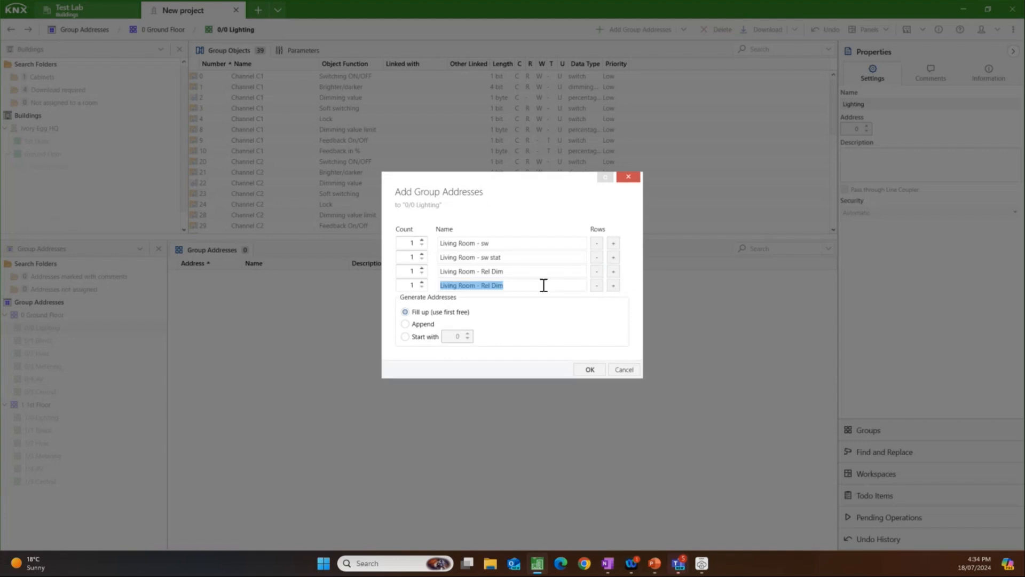
double_click(488, 286)
text(Val)
click(530, 284)
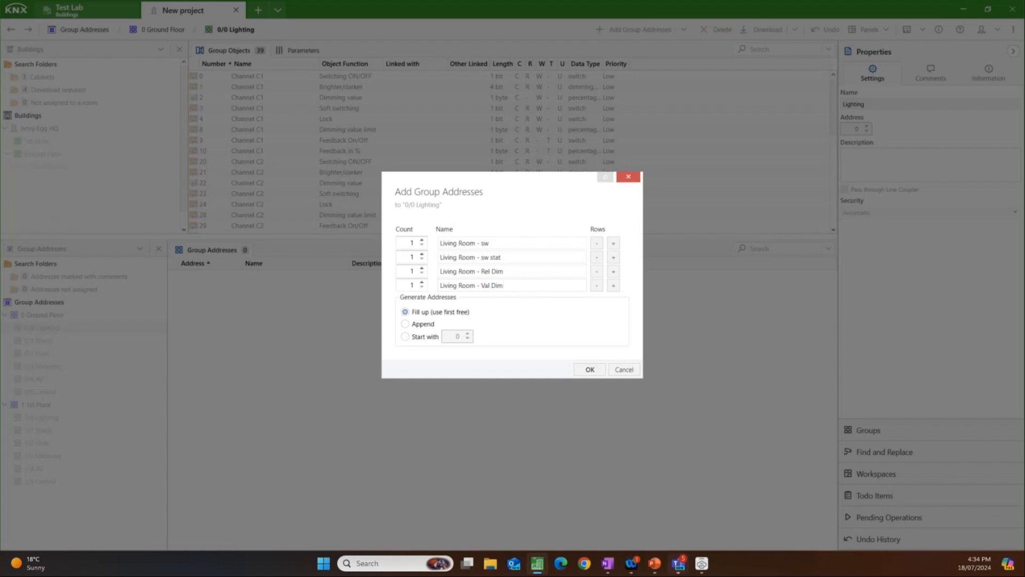
text(%)
Step: Add a fifth group address row named "Living Room - Val BF %"
click(614, 286)
click(535, 293)
click(514, 293)
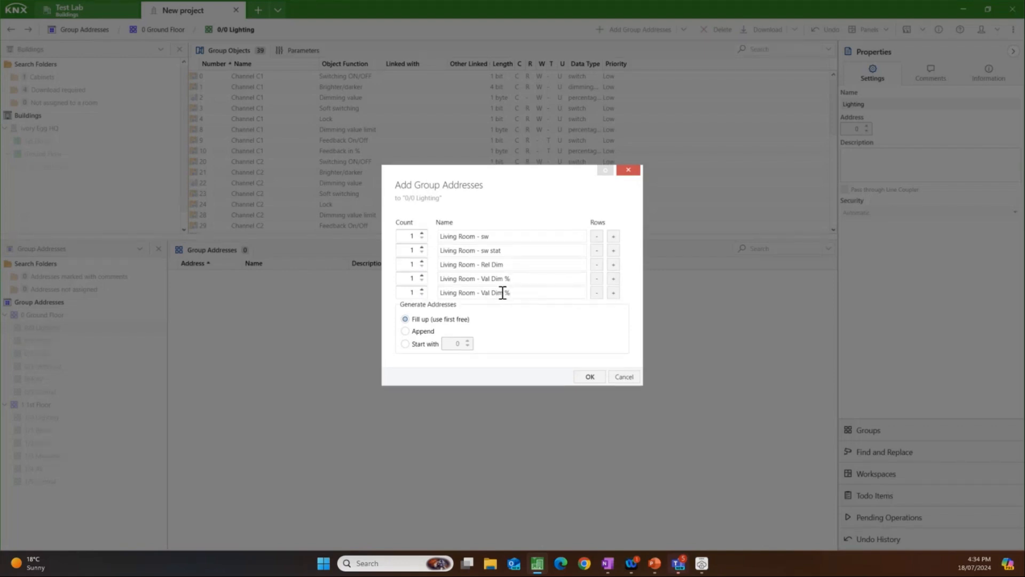
double_click(502, 292)
text(Br)
Step: Add two separator rows named with a line of dashes and create all the group addresses in 0/0 Lighting
click(615, 294)
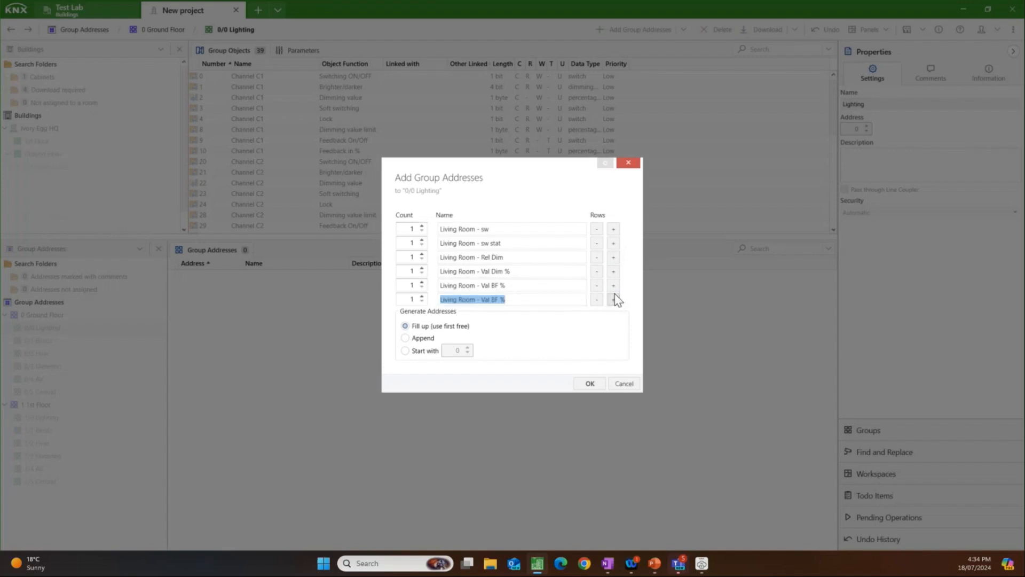
text(----------------------------------------)
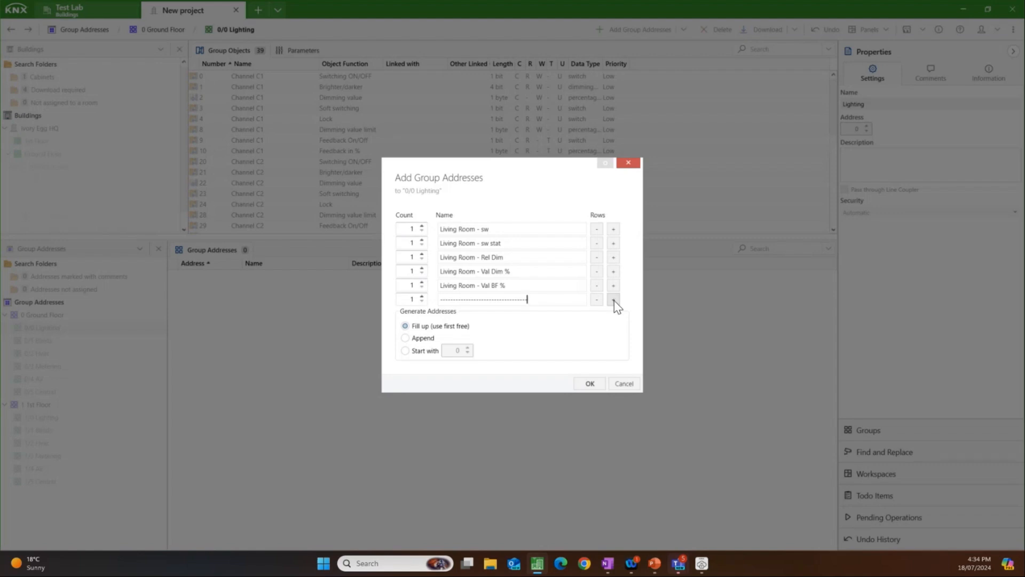
click(613, 299)
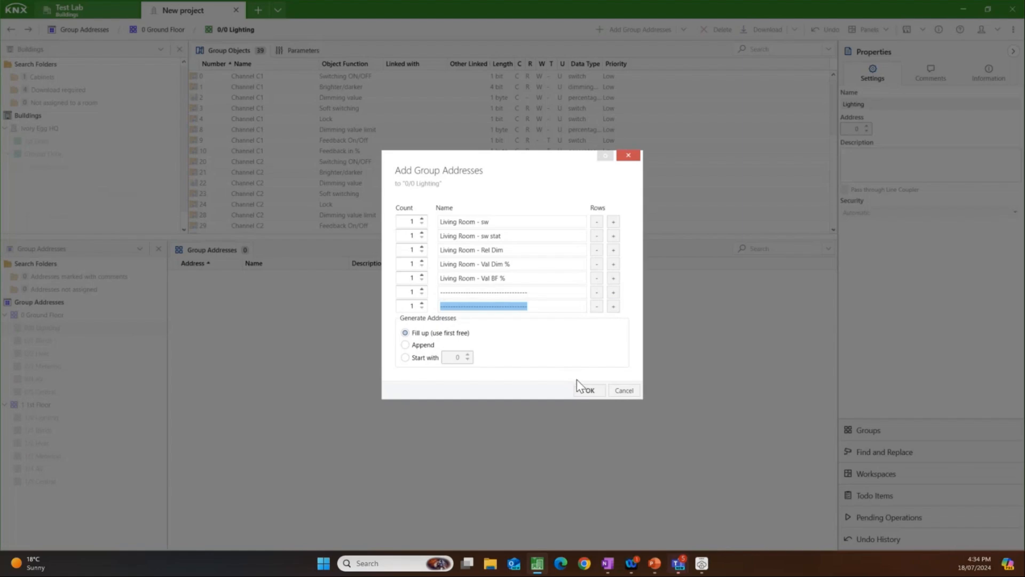
click(585, 392)
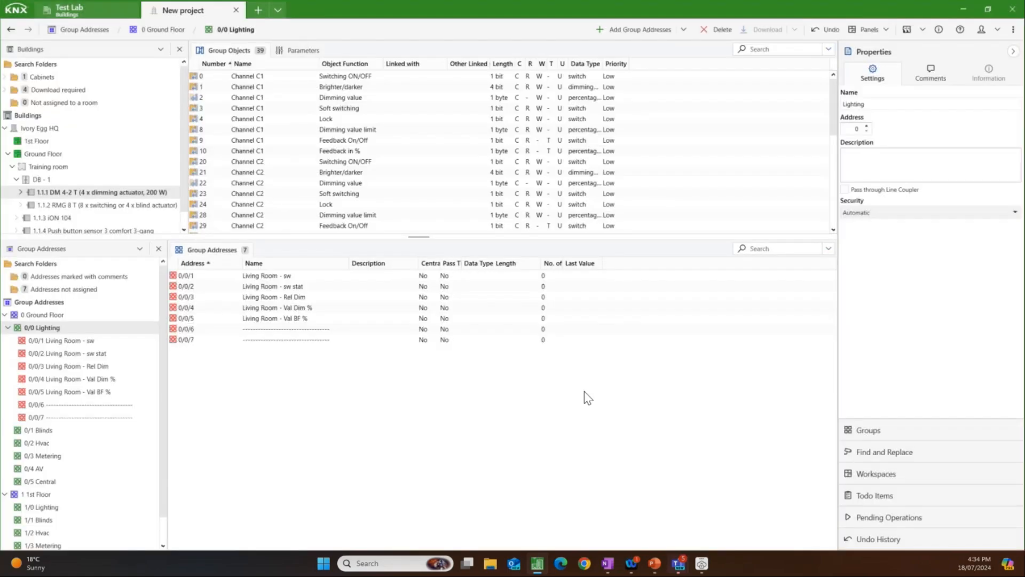
Step: Copy group addresses 0/0/1 to 0/0/7 and use Paste Special to add four more sets to 0/0 Lighting, filling up free addresses
click(329, 276)
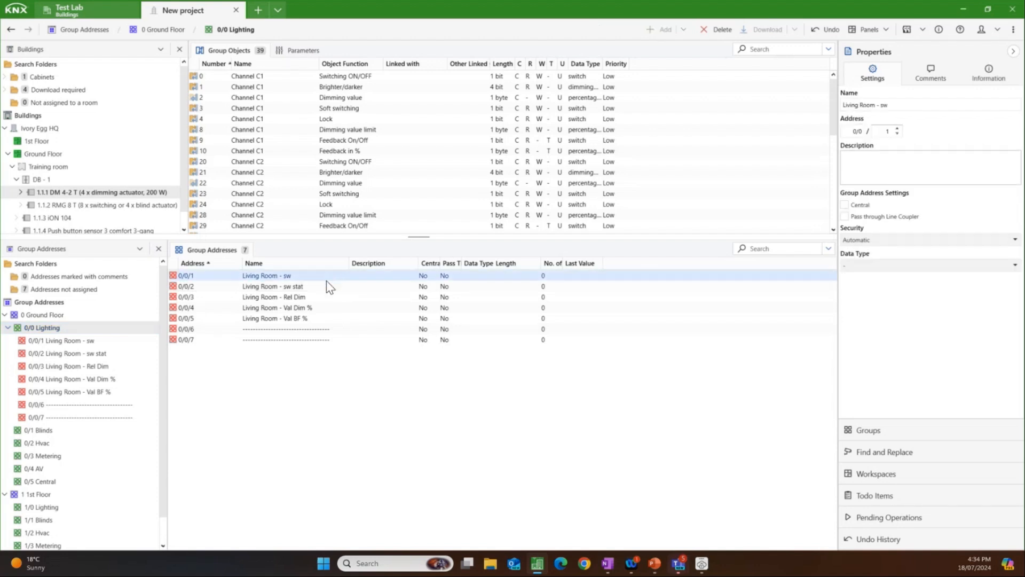
shift+click(336, 341)
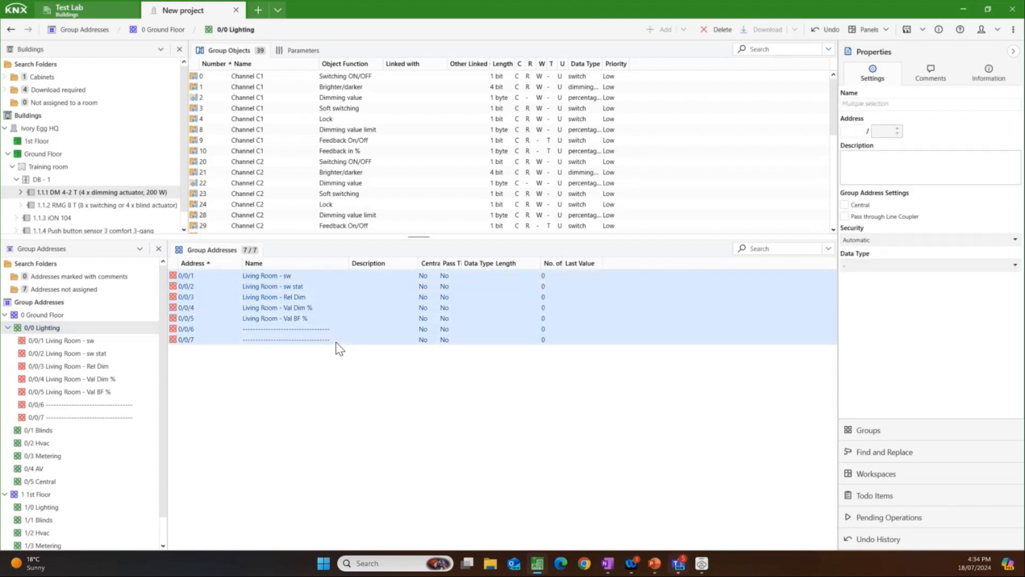
right_click(101, 331)
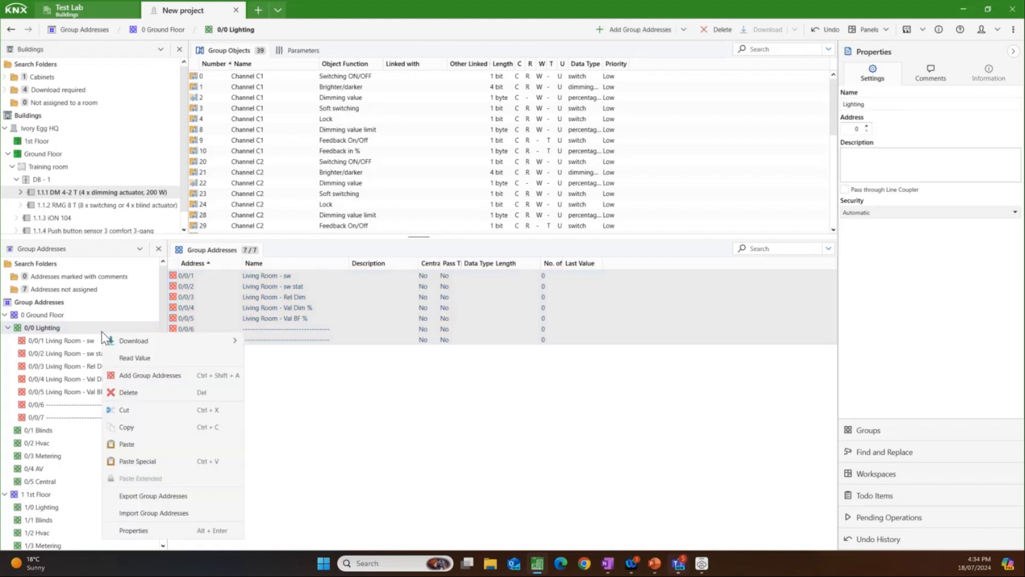
click(174, 463)
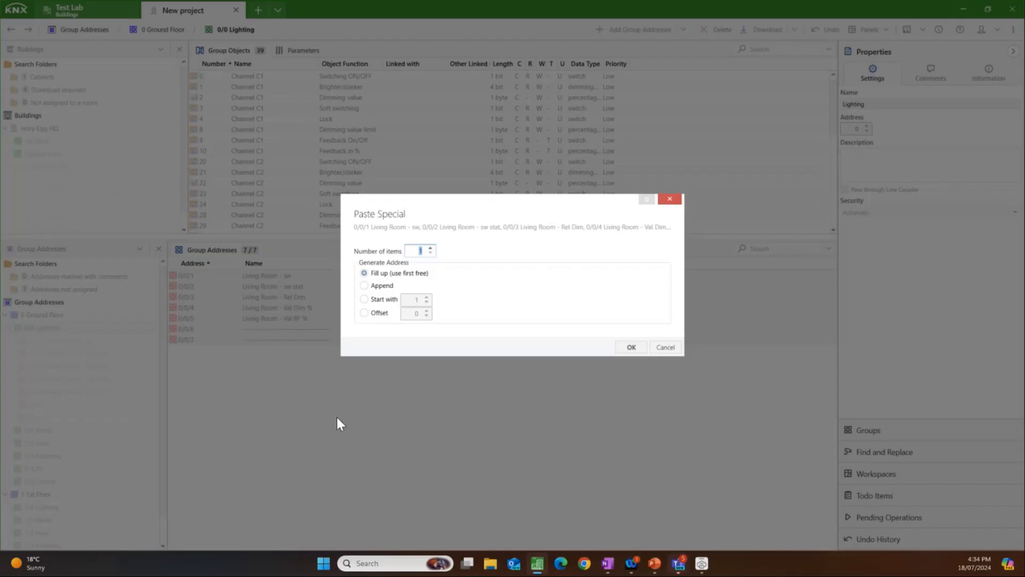
click(430, 249)
click(430, 247)
click(631, 347)
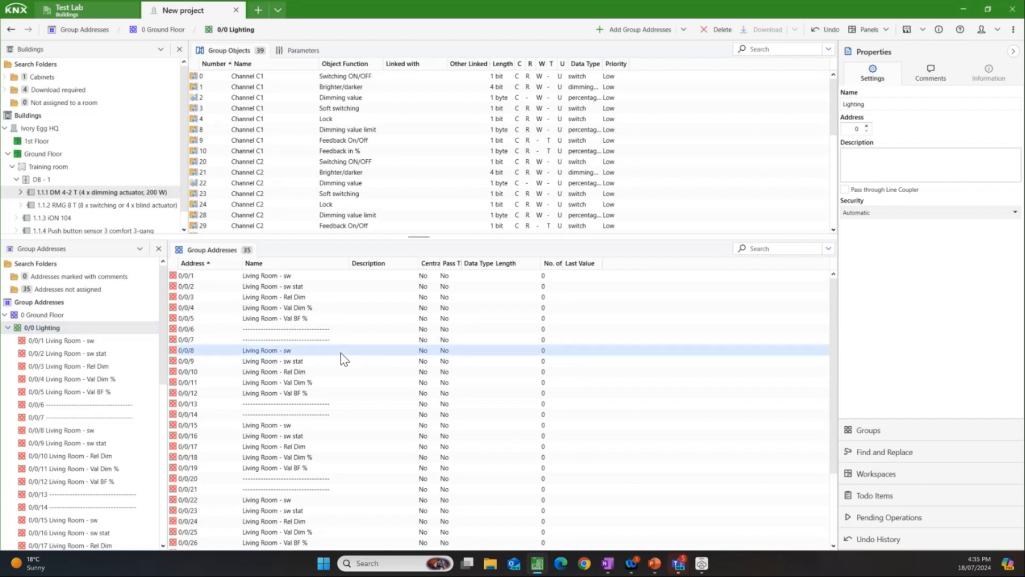
Step: Set up Find and Replace to find "Living" and replace it with "Office"
click(342, 353)
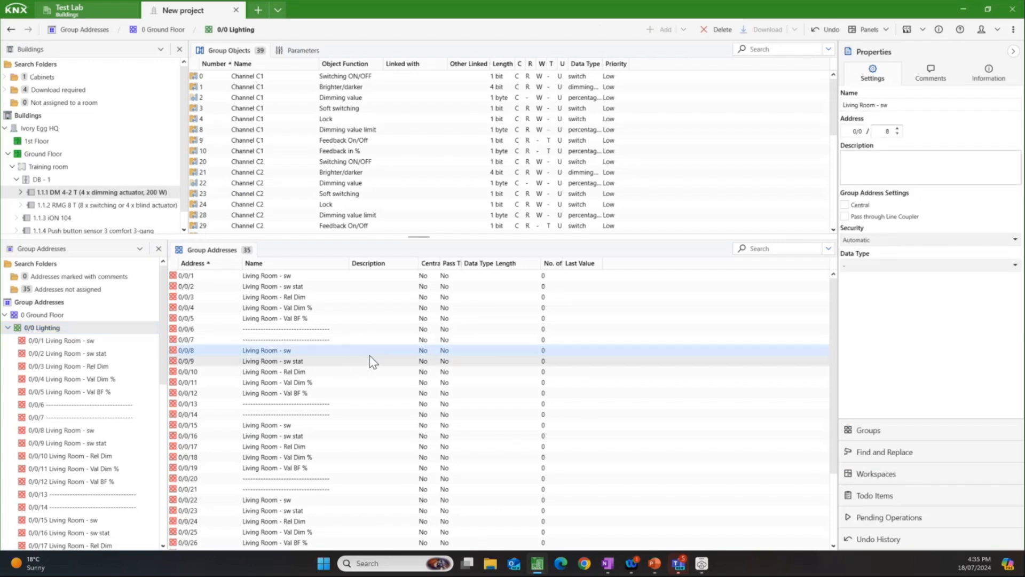
click(882, 454)
click(906, 119)
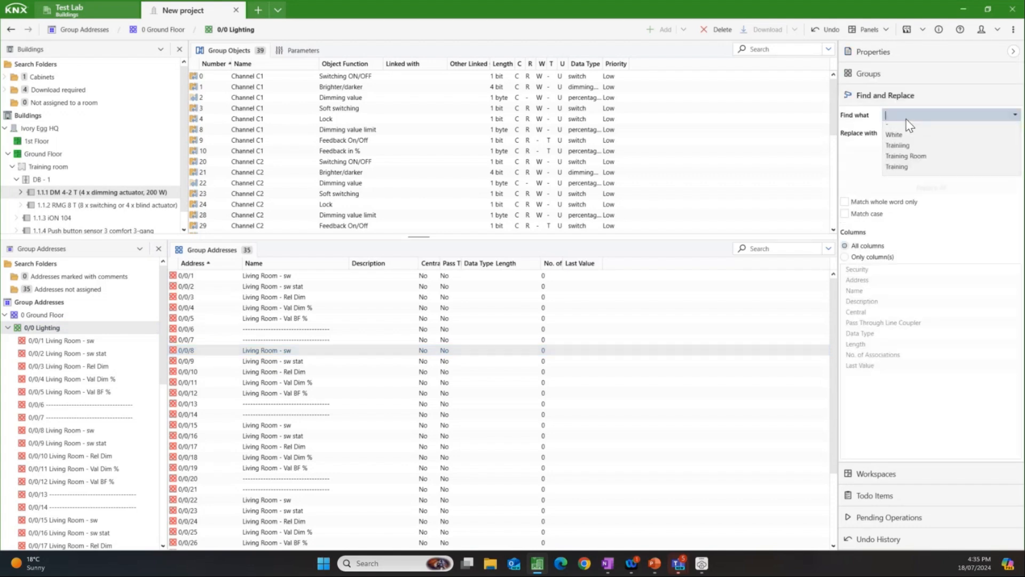
text(Li)
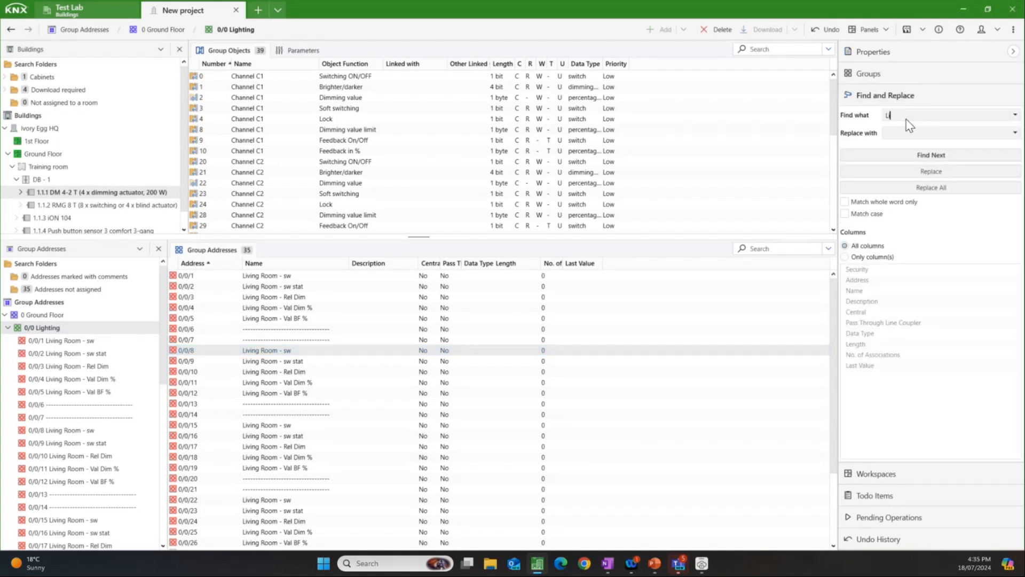
text(iving)
click(905, 137)
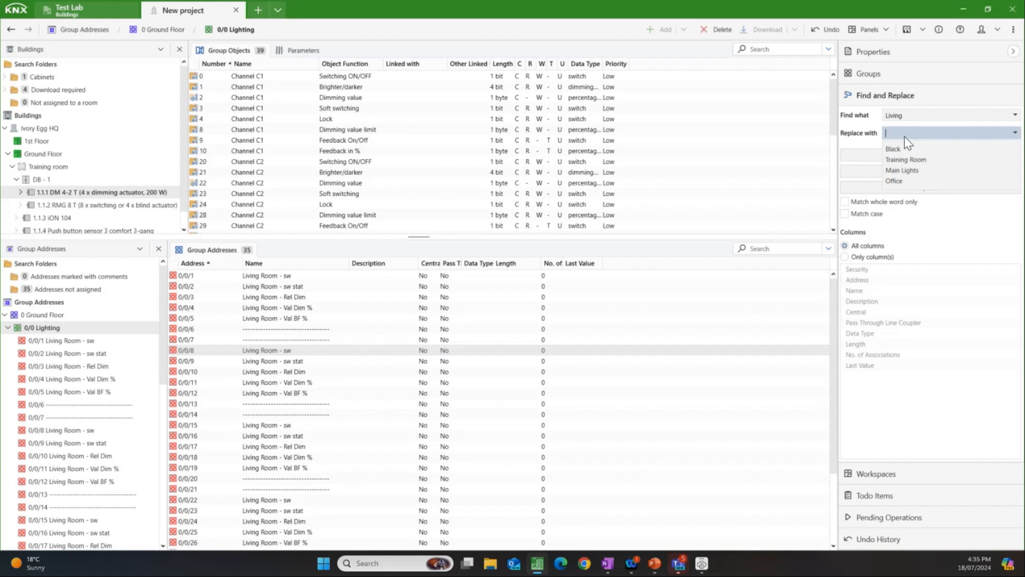
click(894, 181)
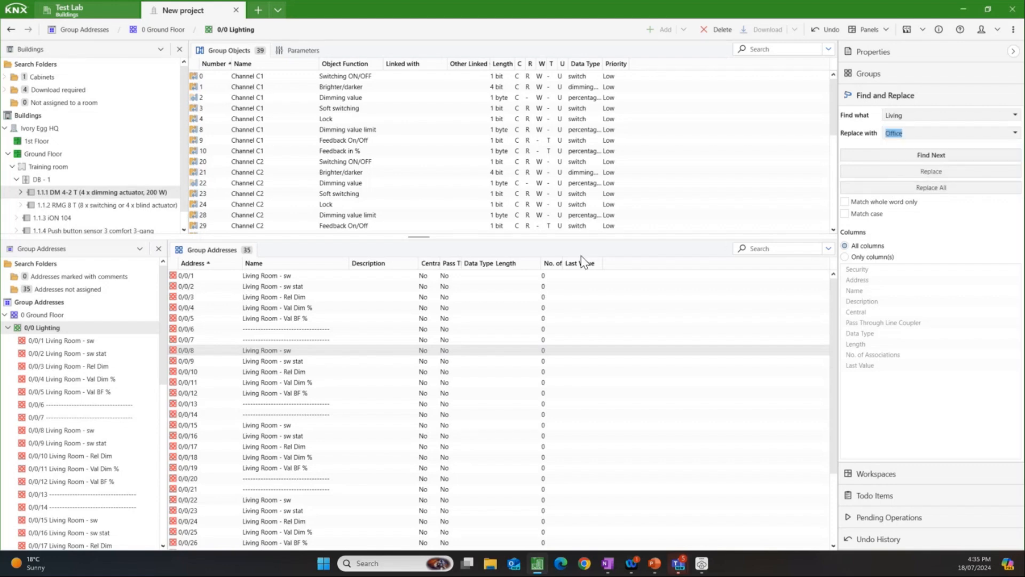
Step: Replace all occurrences of "Living" with "Office" in group addresses 0/0/8 to 0/0/13
click(324, 352)
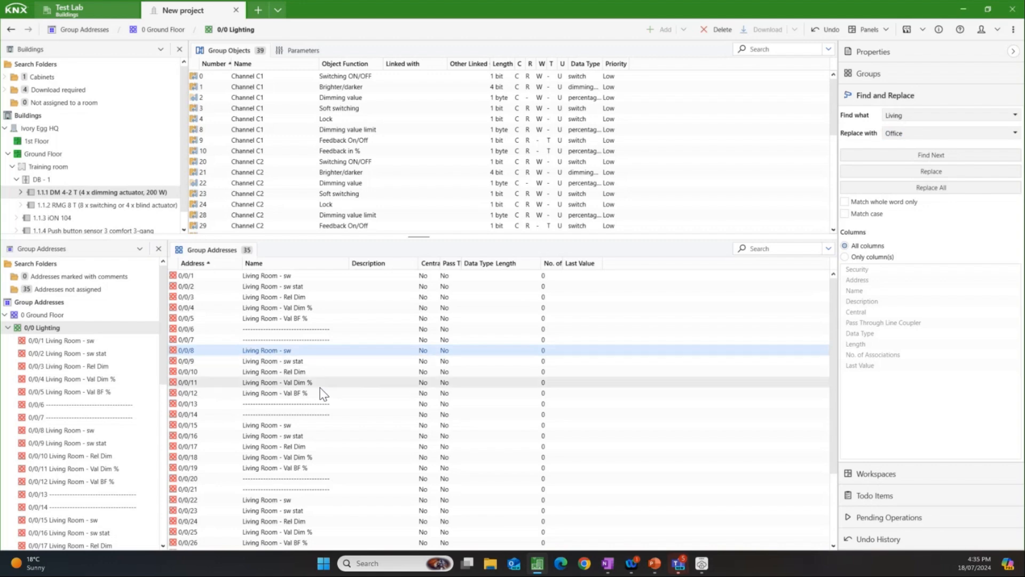
shift+click(320, 404)
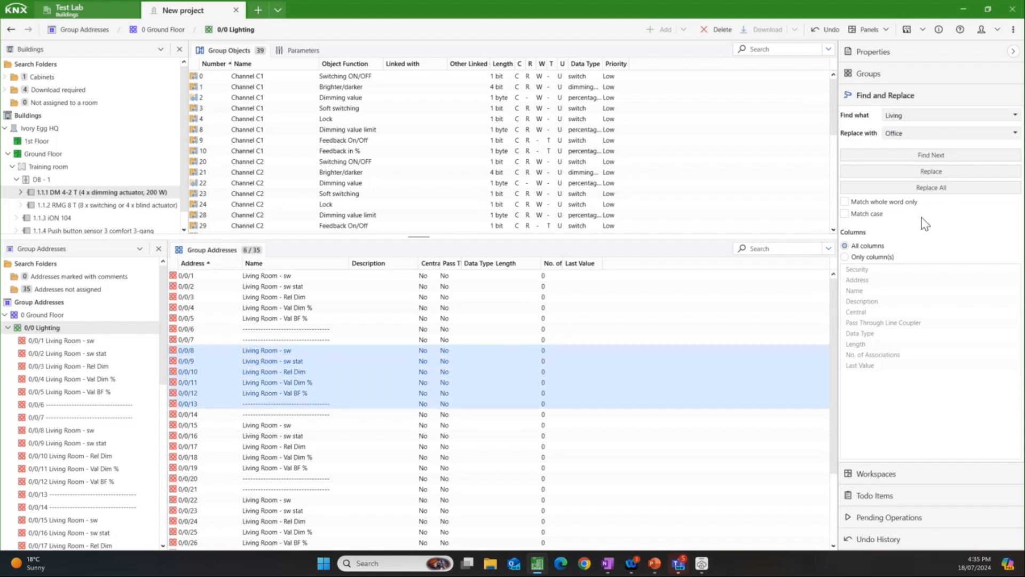
click(937, 187)
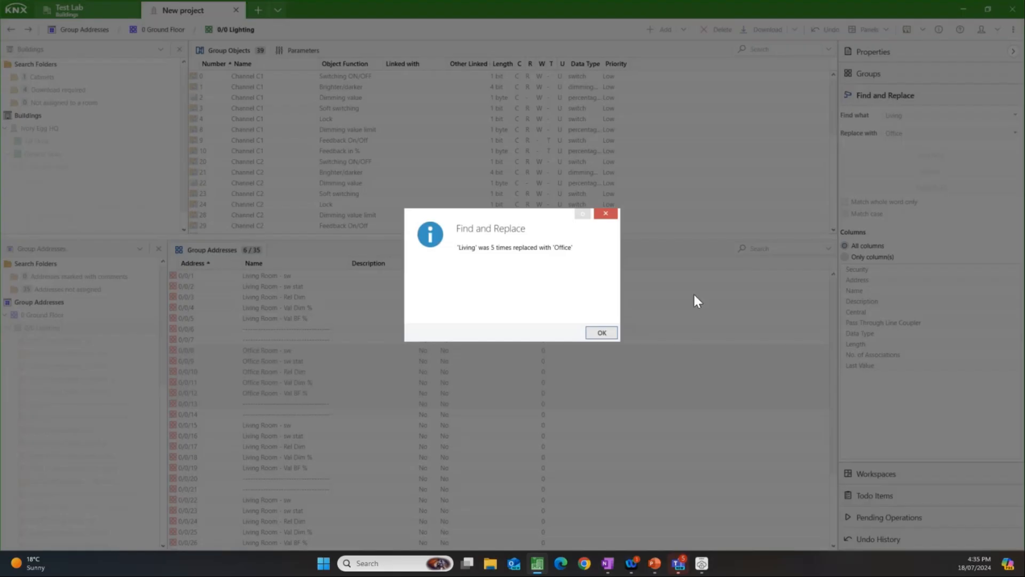
click(596, 332)
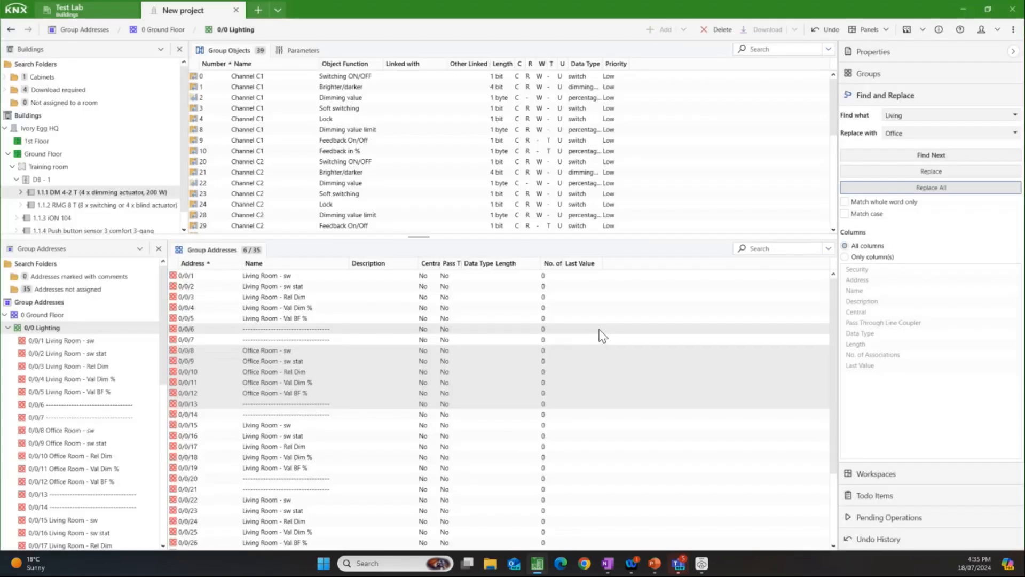
Step: Collapse 0/0 Lighting and start adding group addresses to 0/1 Blinds, naming the first "Living Room - up/down"
click(8, 329)
click(8, 329)
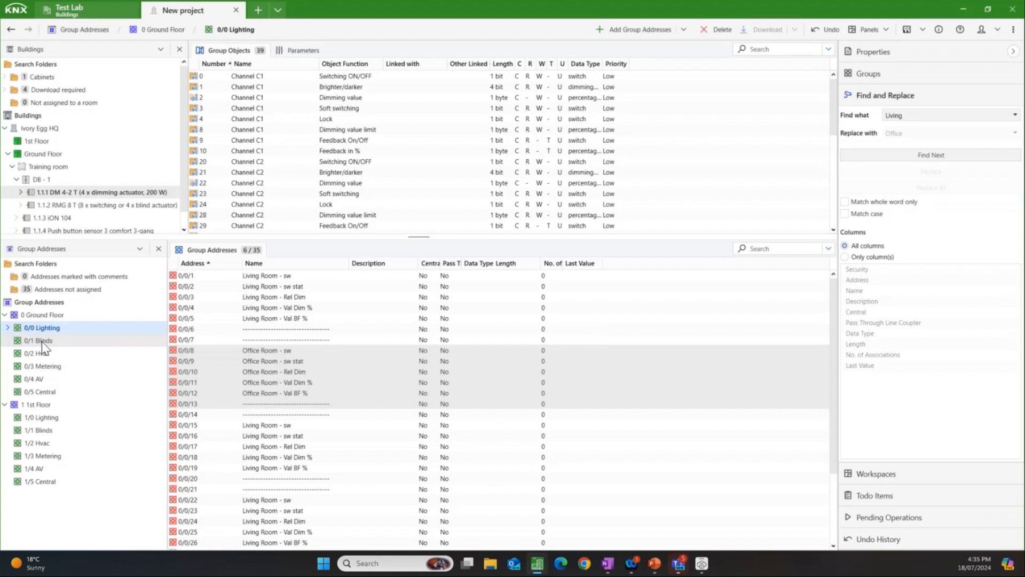
click(42, 342)
right_click(53, 344)
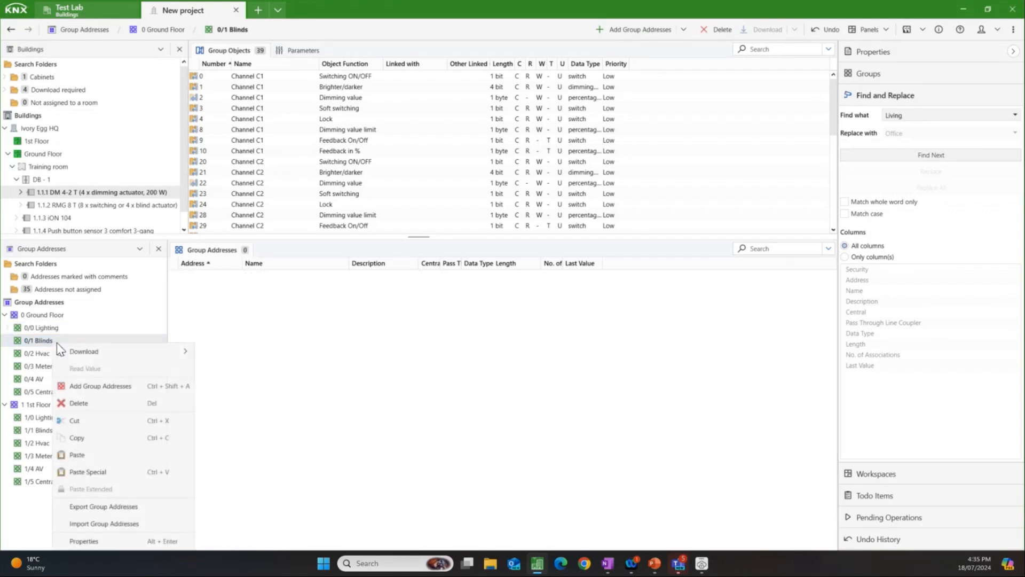
click(108, 386)
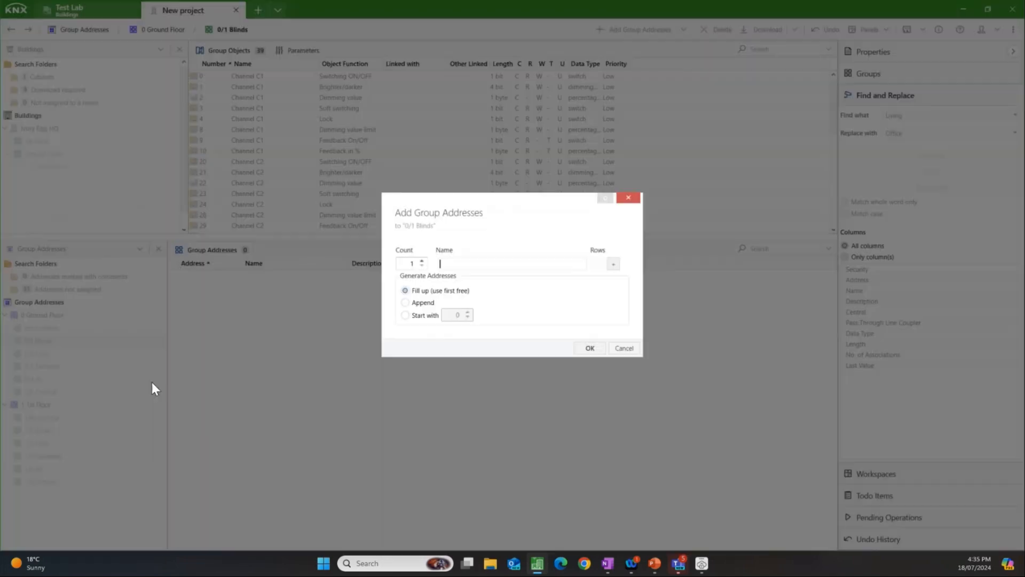
text(Living Room - up/down)
Step: Add a second blinds group address row named "Living Room - stop / adj"
click(613, 263)
drag(511, 271, 484, 272)
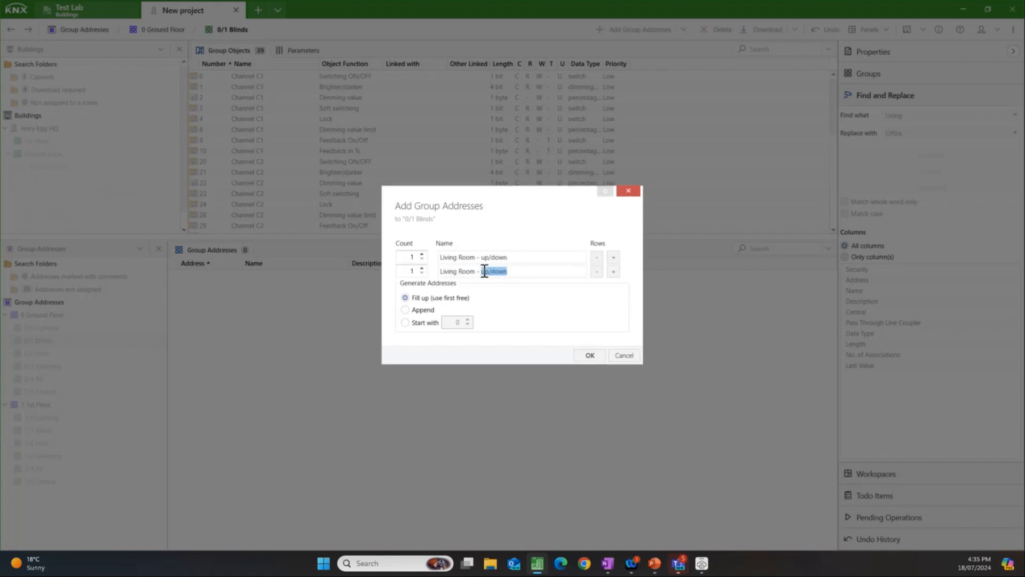
text(stop / adj)
Step: Add a third blinds group address row named "Living Room - Height %"
click(617, 270)
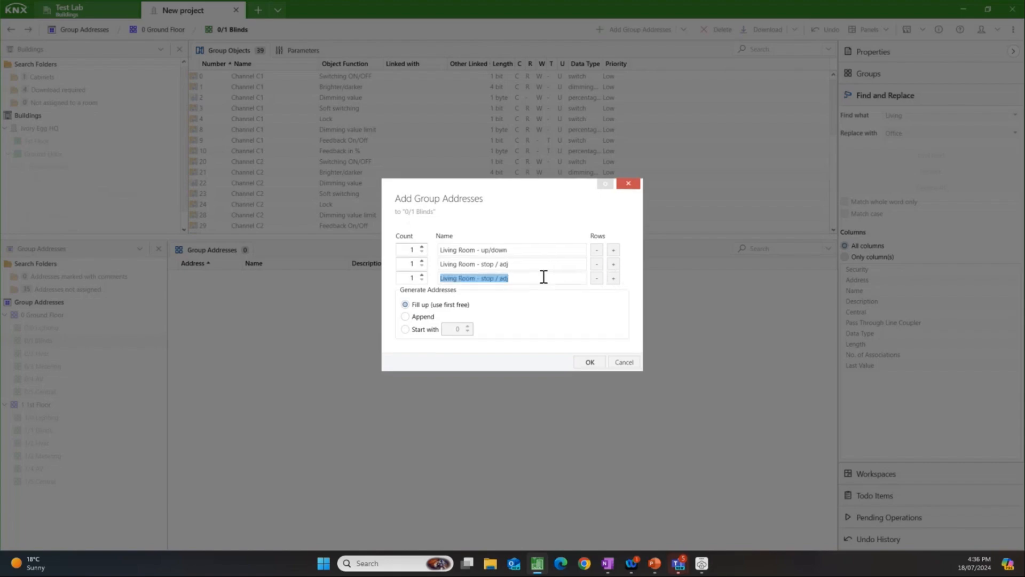
drag(508, 278, 483, 273)
key(BackSpace)
text(Height)
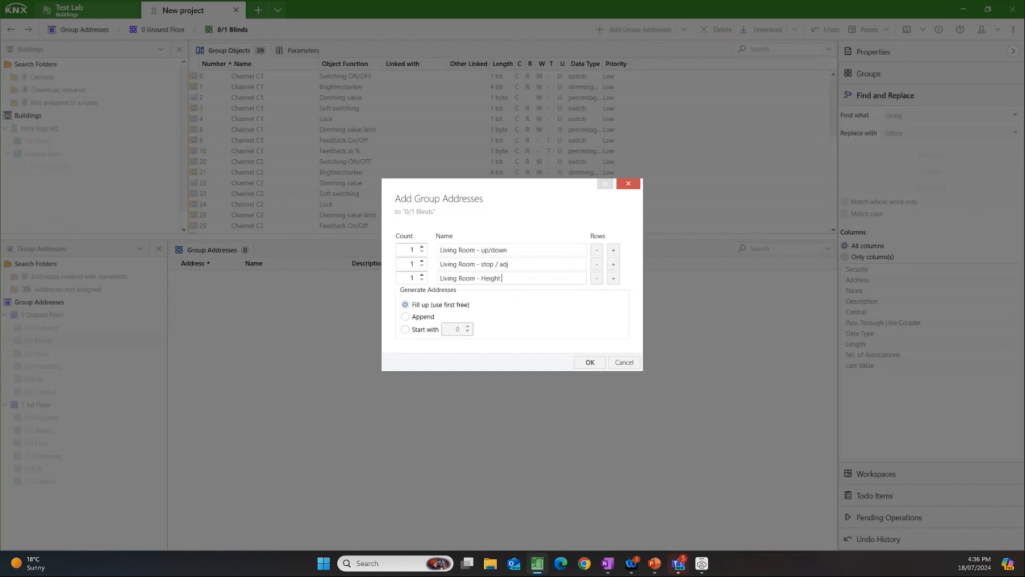
text( ^)
text(%)
Step: Add a fourth blinds group address row named "Living Room - Height % FB"
click(613, 277)
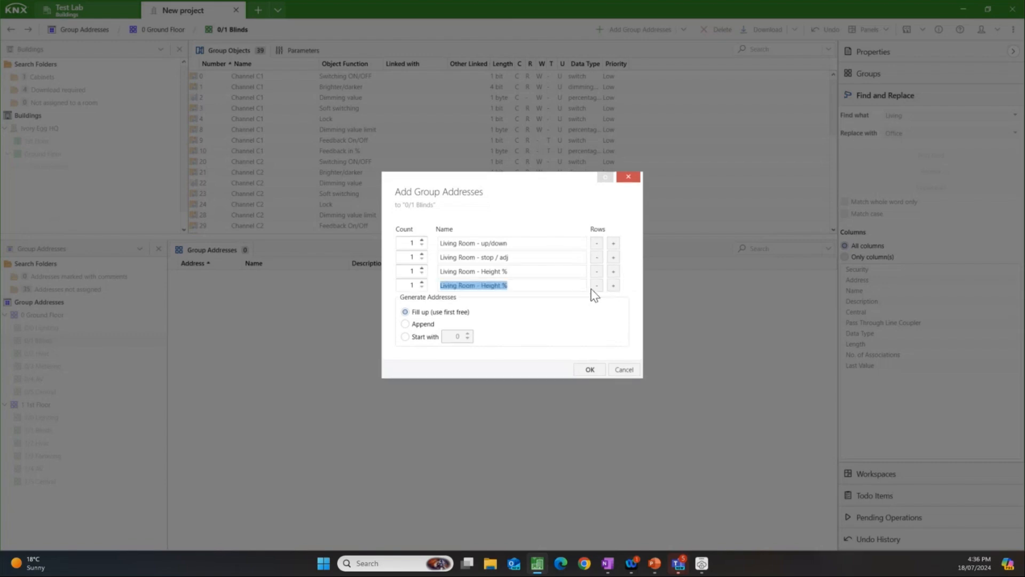
click(541, 286)
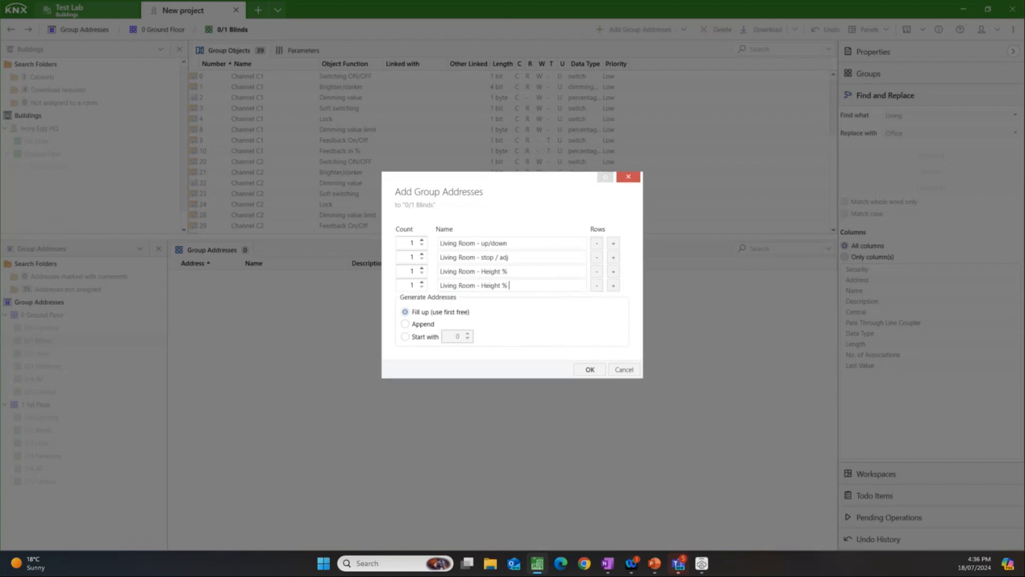
text(FB)
Step: Add two dashed separator rows to the blinds list and create all the group addresses in 0/1 Blinds
click(613, 287)
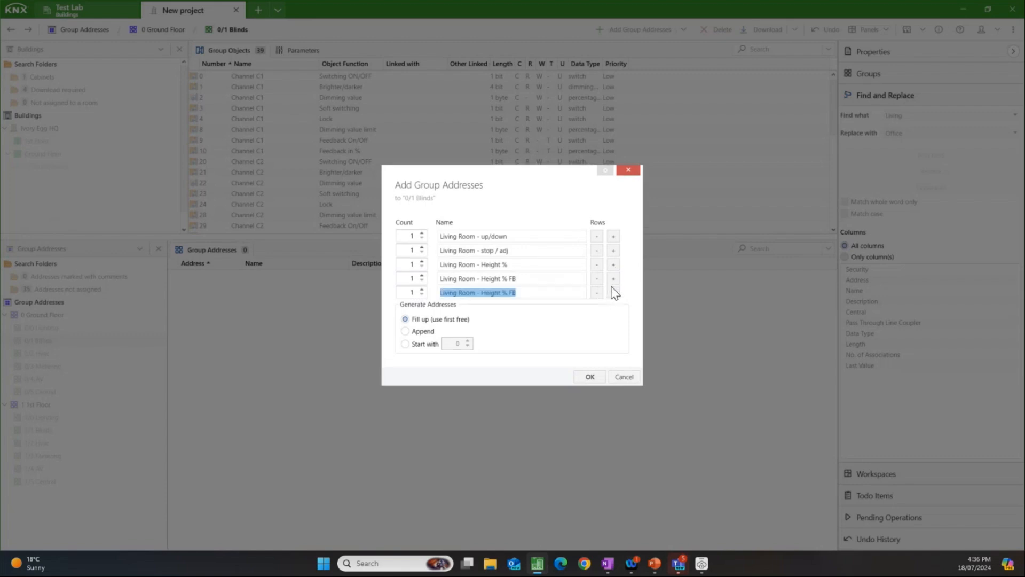
text(------------------------------)
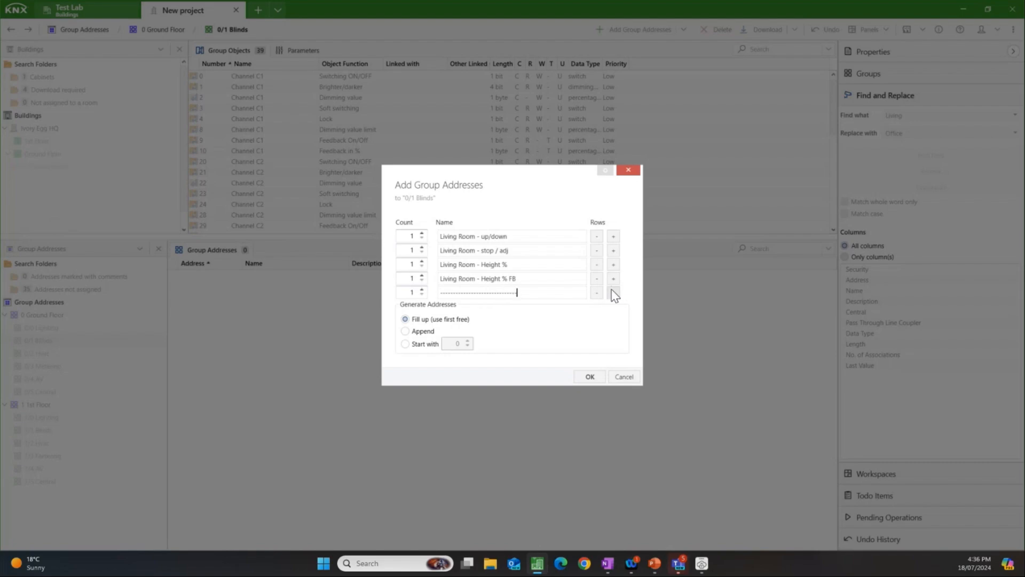
click(613, 292)
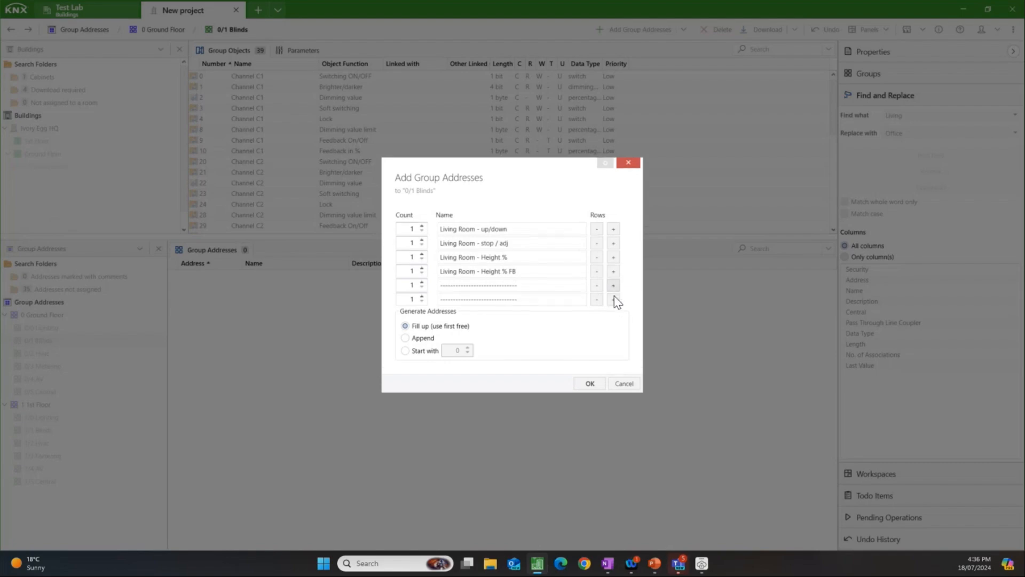
click(588, 383)
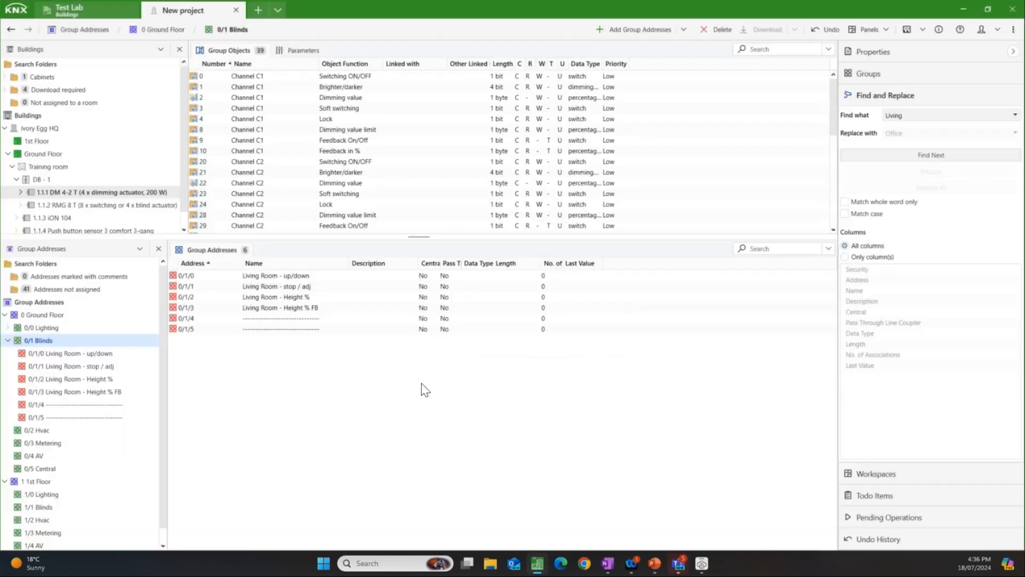
Step: Expand 0/0 Lighting in the group address tree and enlarge the group objects area above it
click(8, 327)
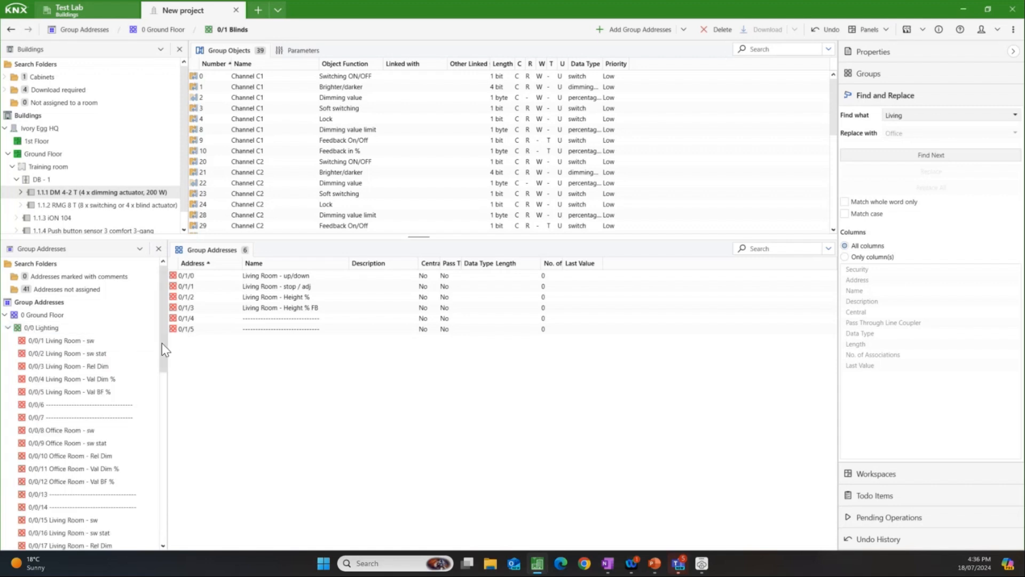
drag(163, 347, 158, 326)
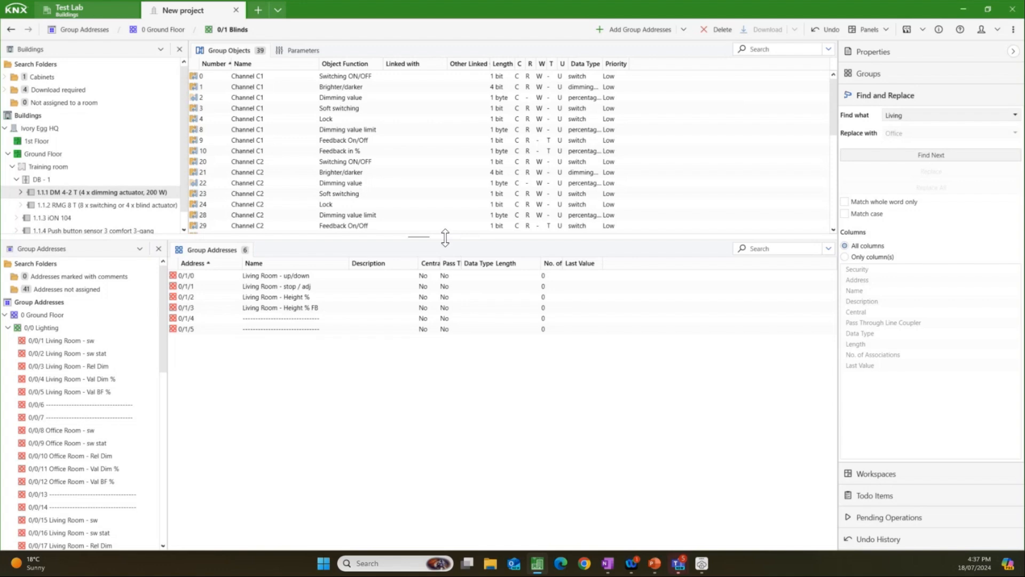
drag(419, 237, 419, 304)
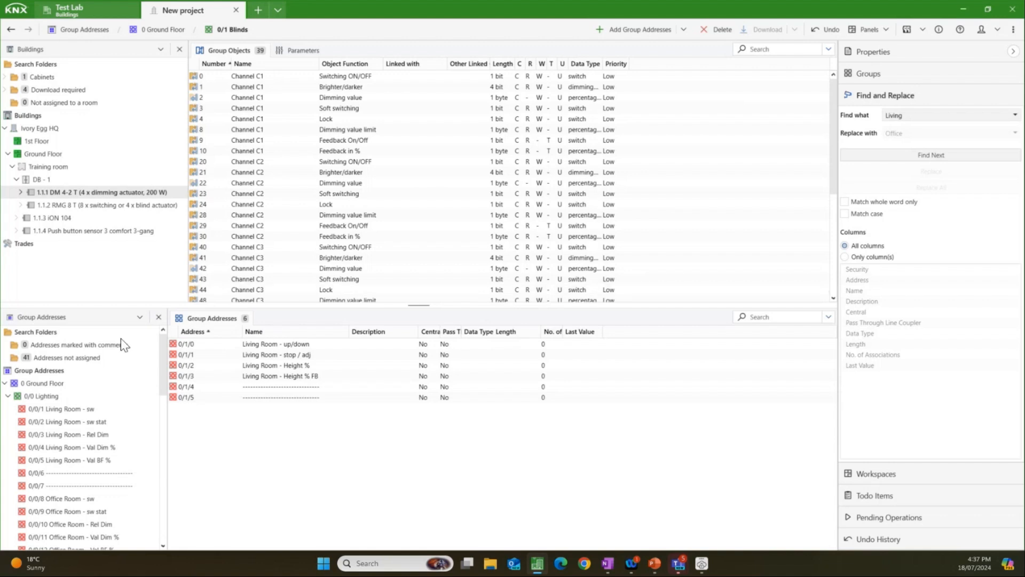
Step: Try splitting the panels vertically with a wider group objects area, and return them to the horizontal split
click(91, 410)
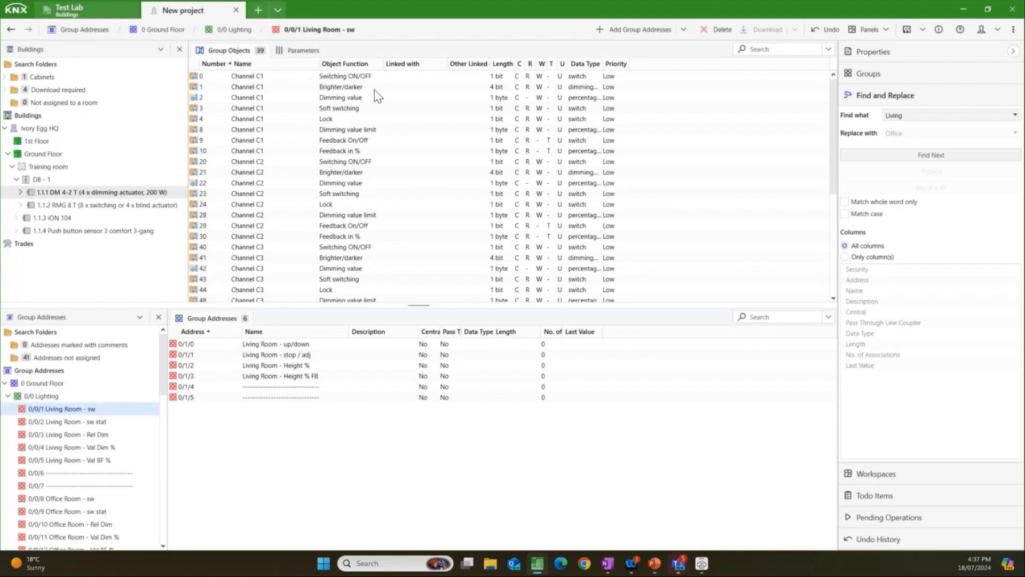
click(380, 75)
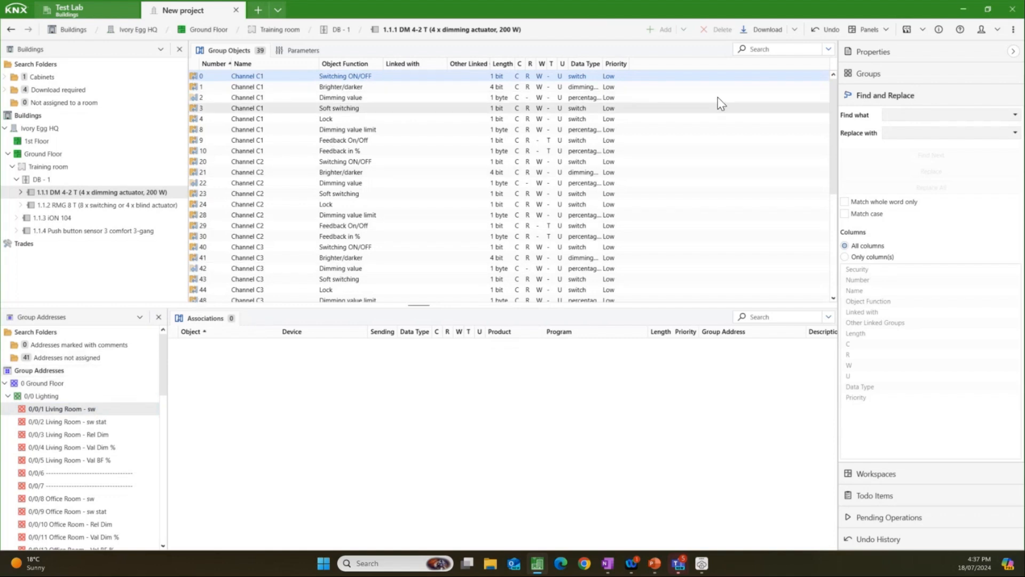
click(876, 30)
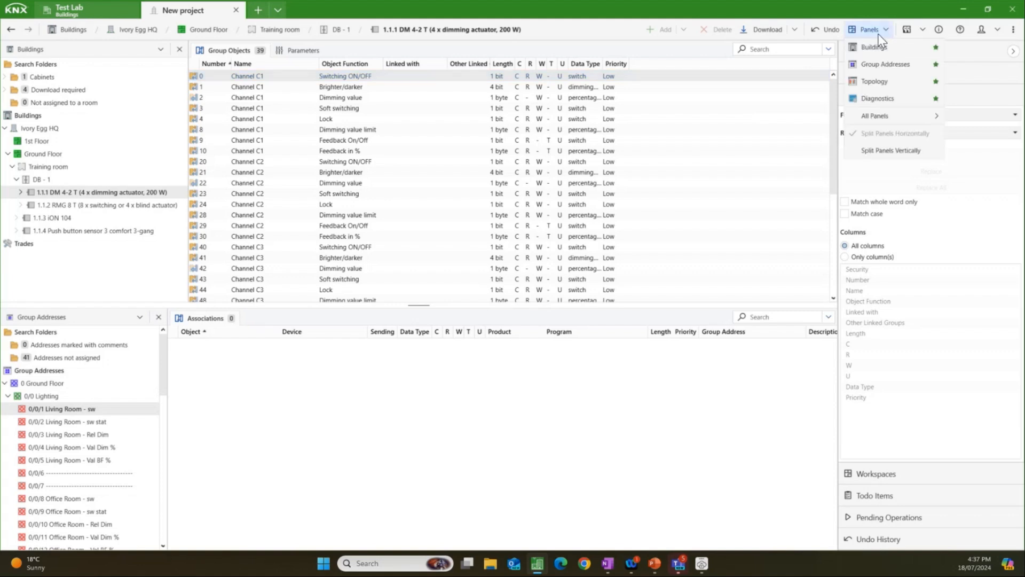
click(889, 151)
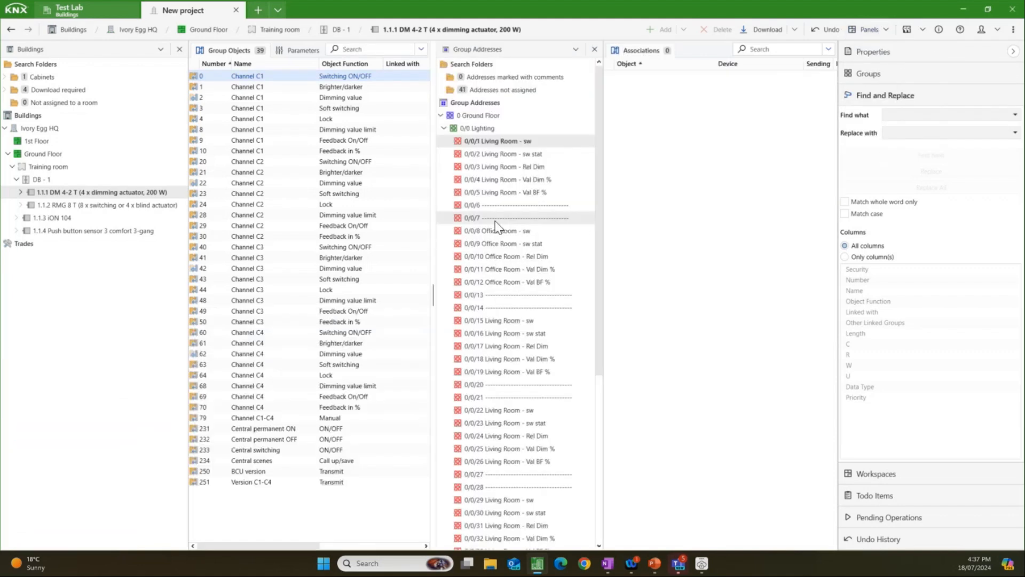
drag(433, 223, 480, 230)
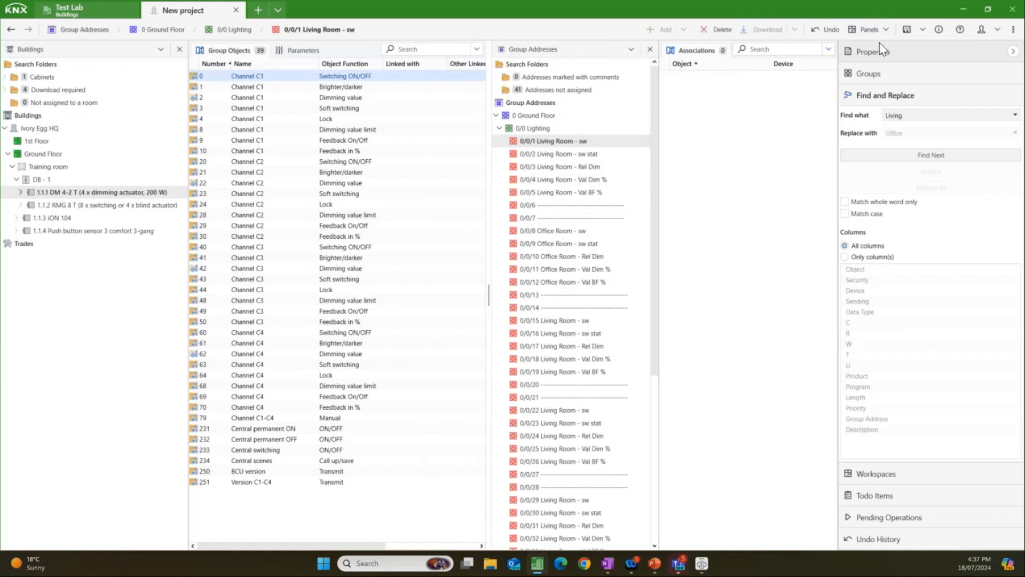
click(889, 32)
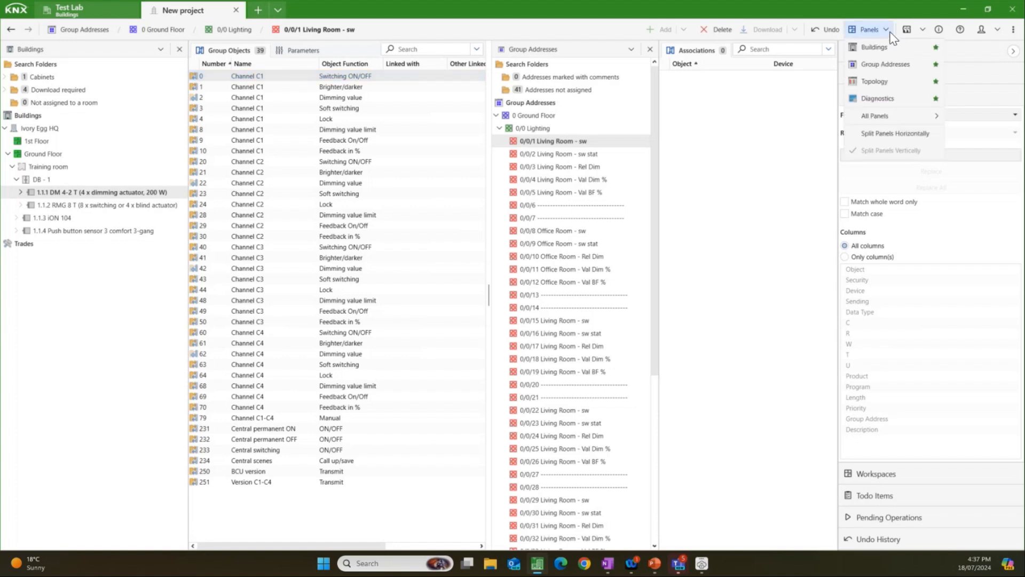
click(887, 134)
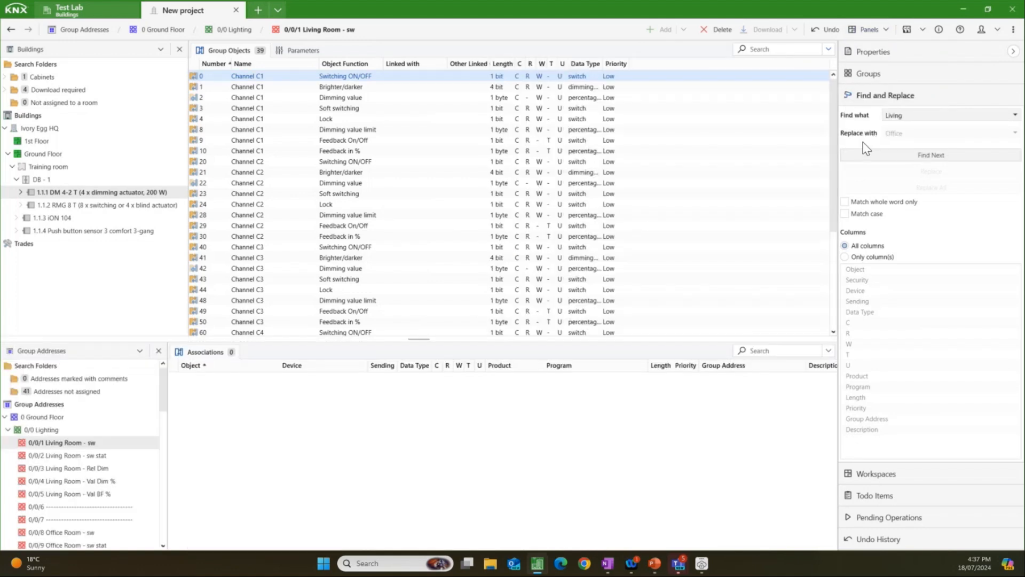
Step: Collapse the Find and Replace side panel and give the group addresses area more height below the group objects
click(1013, 51)
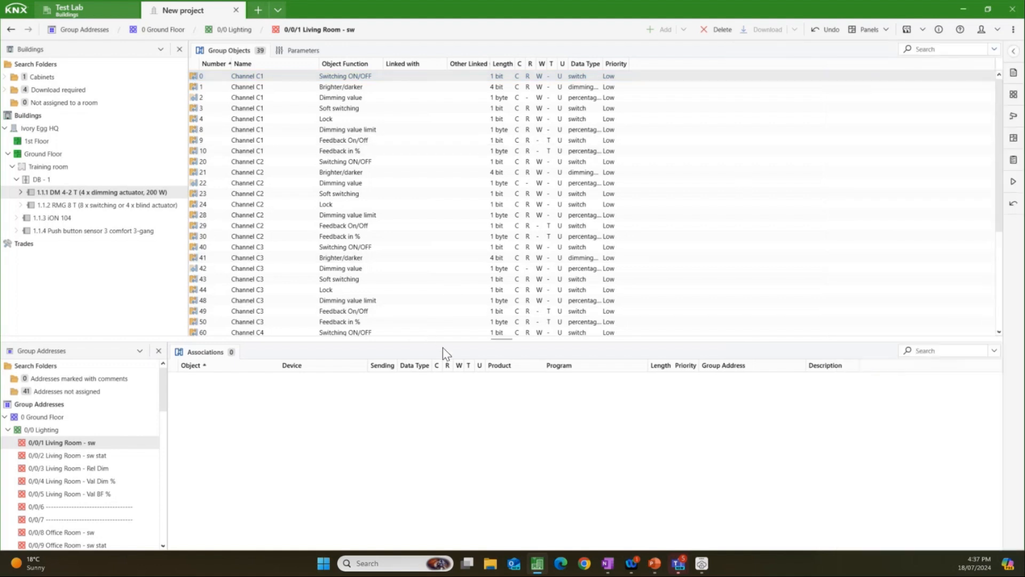
drag(450, 339, 448, 300)
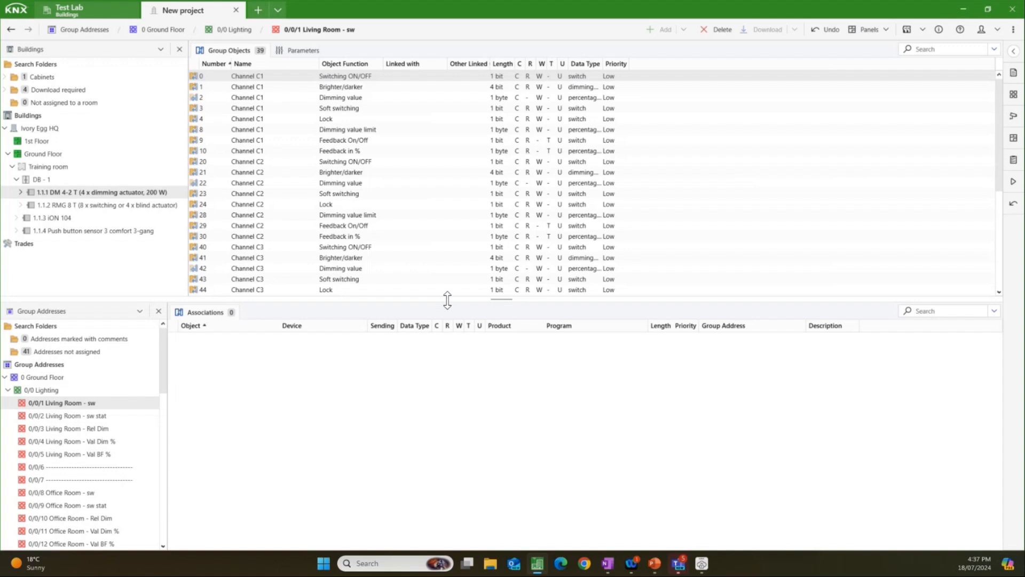
Step: Inspect the Channel C1 objects nested under the 1.1.1 DM 4-2 T dimming actuator in the building tree
click(20, 193)
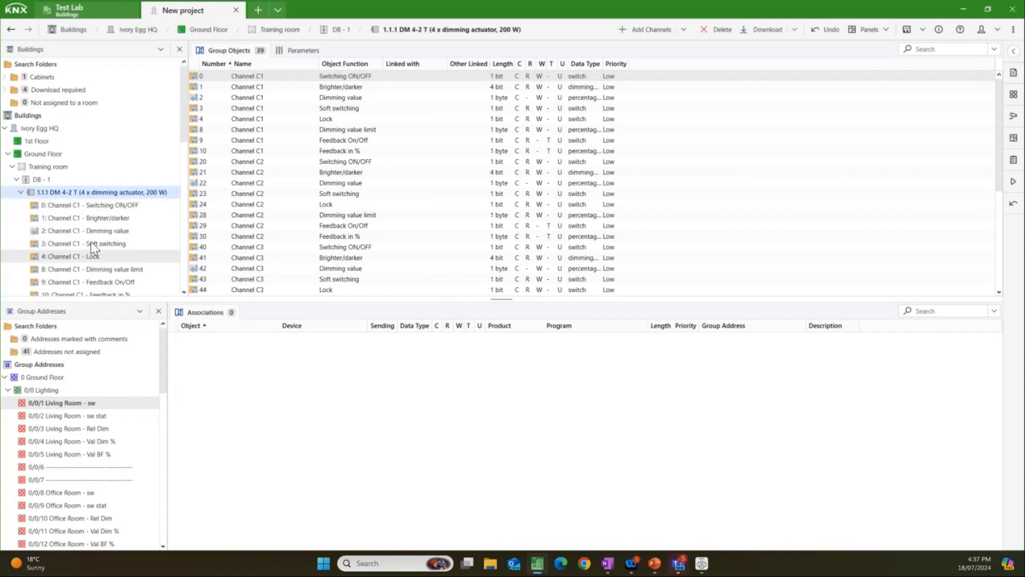
click(109, 217)
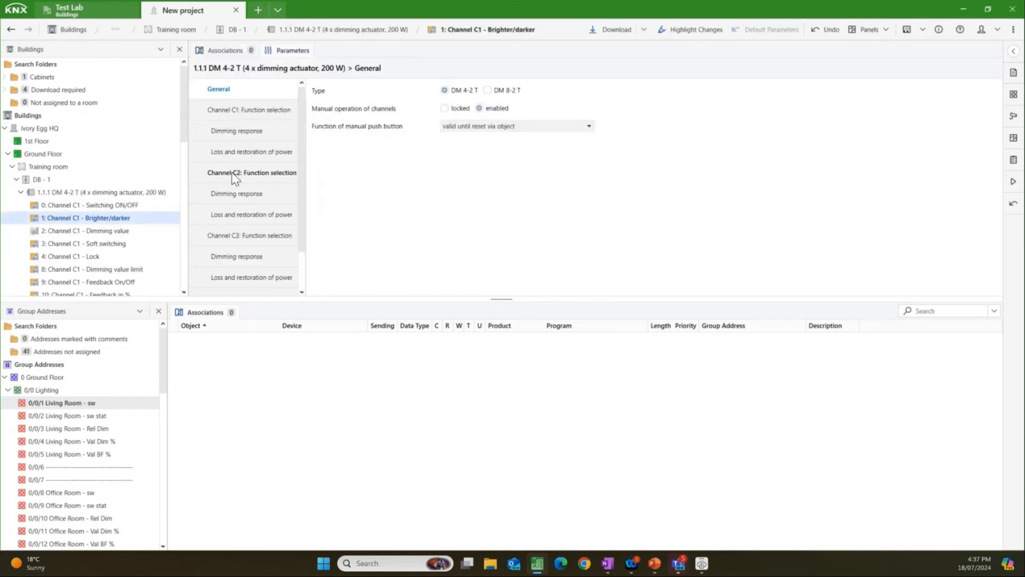
click(20, 192)
Step: Link Living Room addresses 0/0/1–0/0/5 respectively to DM 4-2 T Channel C1 switching, on/off feedback, brighter/darker, dimming value and % feedback, widening Linked with
click(66, 193)
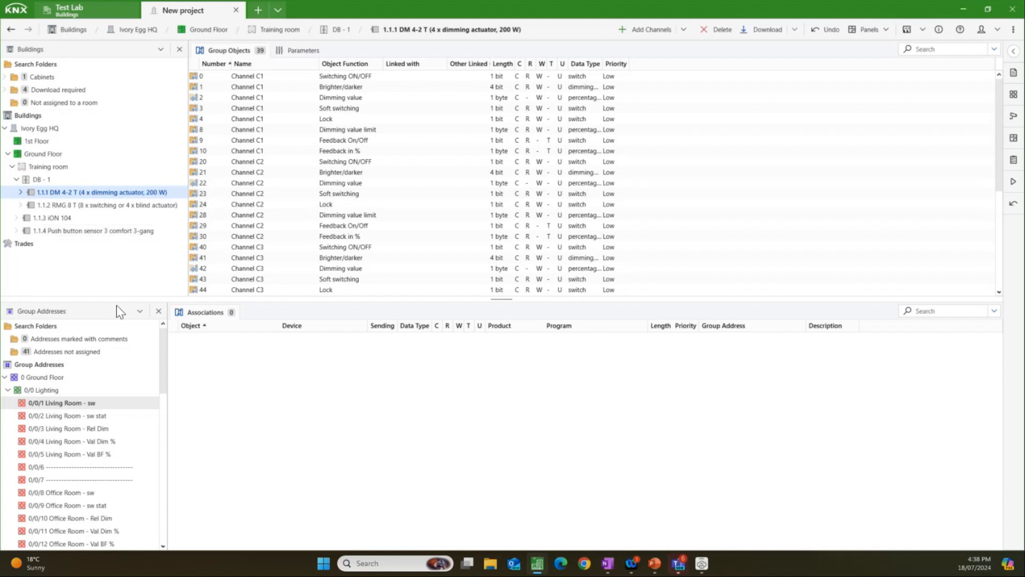
drag(95, 408, 371, 131)
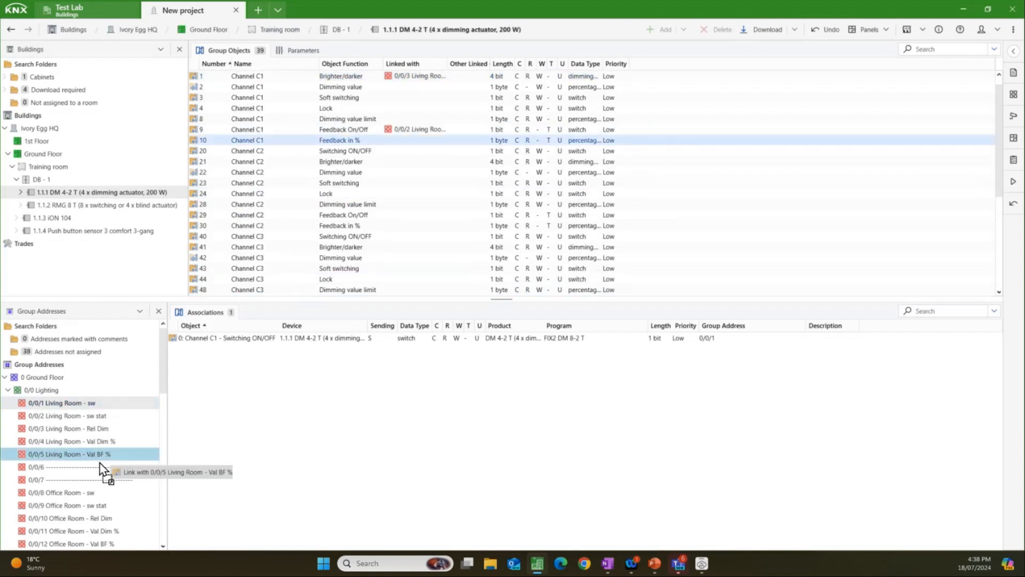
drag(100, 441, 370, 94)
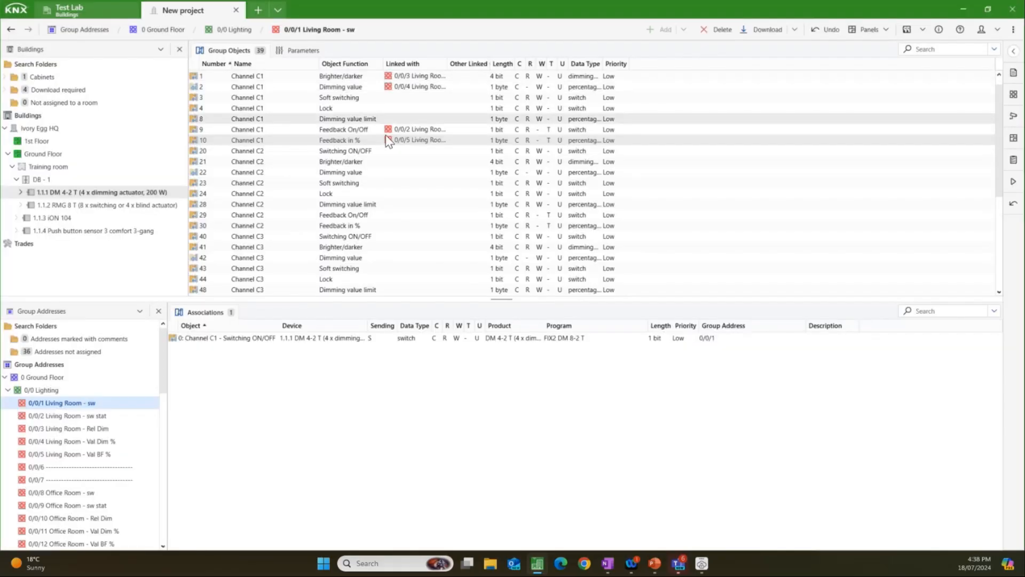
scroll(389, 140, up, 1)
drag(449, 63, 503, 64)
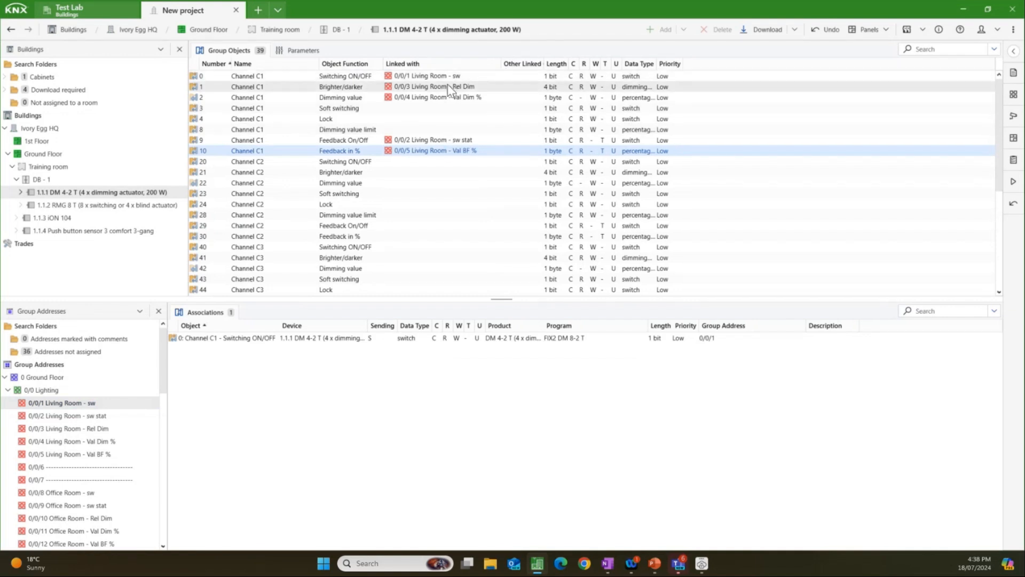
Step: Check the associations of the Living Room lighting addresses 0/0/2 to 0/0/5
click(85, 416)
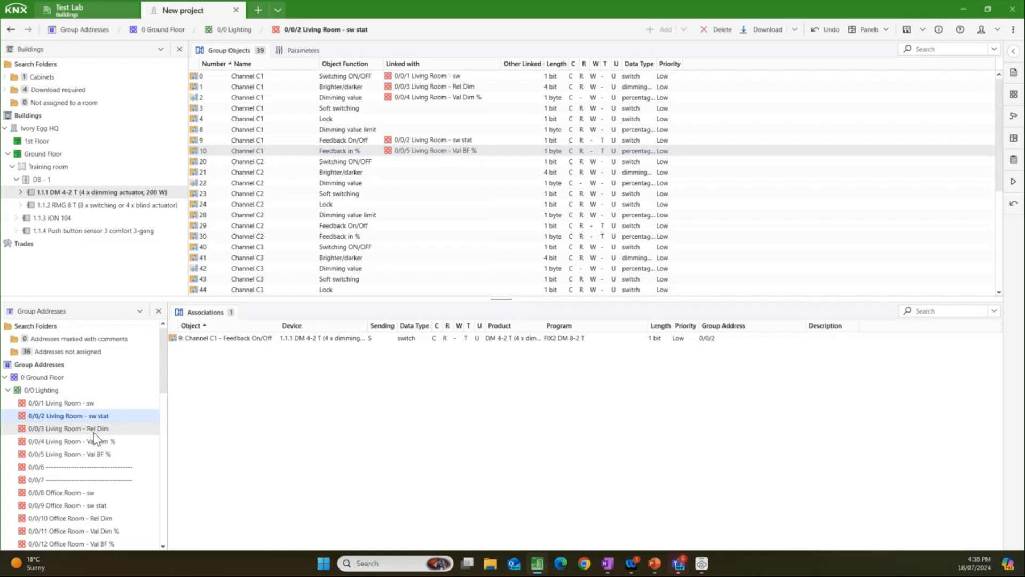
click(94, 432)
click(94, 443)
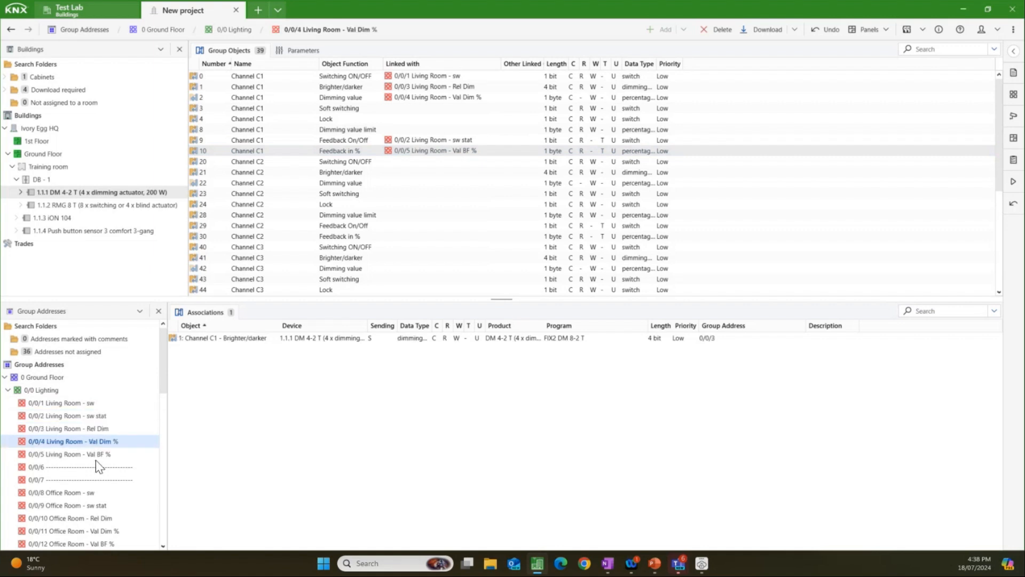
click(98, 455)
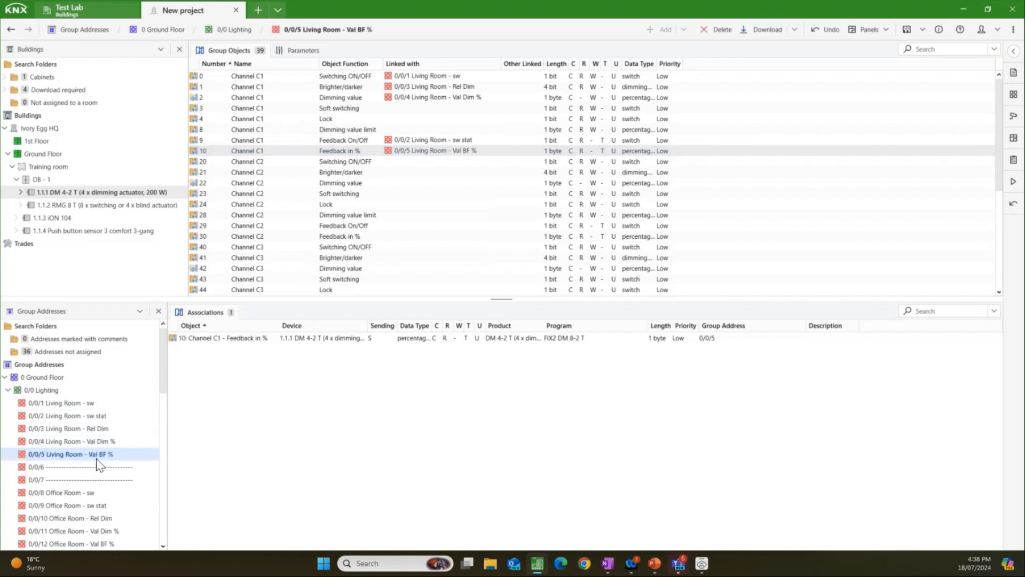
Step: Link Living Room blinds addresses 0/1/0–0/1/3 respectively to RMG 8 T Channel C1 UP / DOWN, Step / stop, % Height and Height feedback %
click(8, 391)
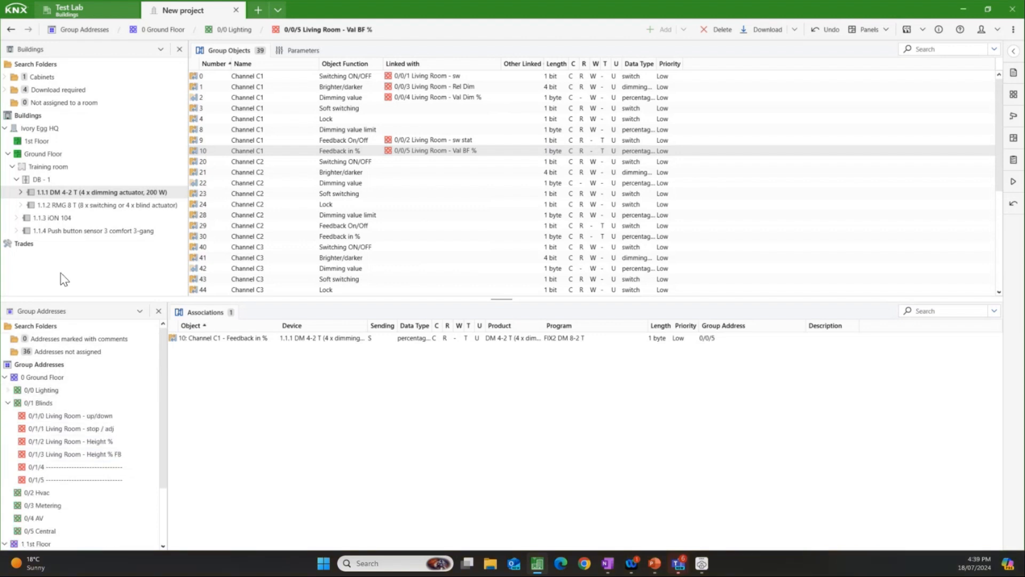
click(100, 206)
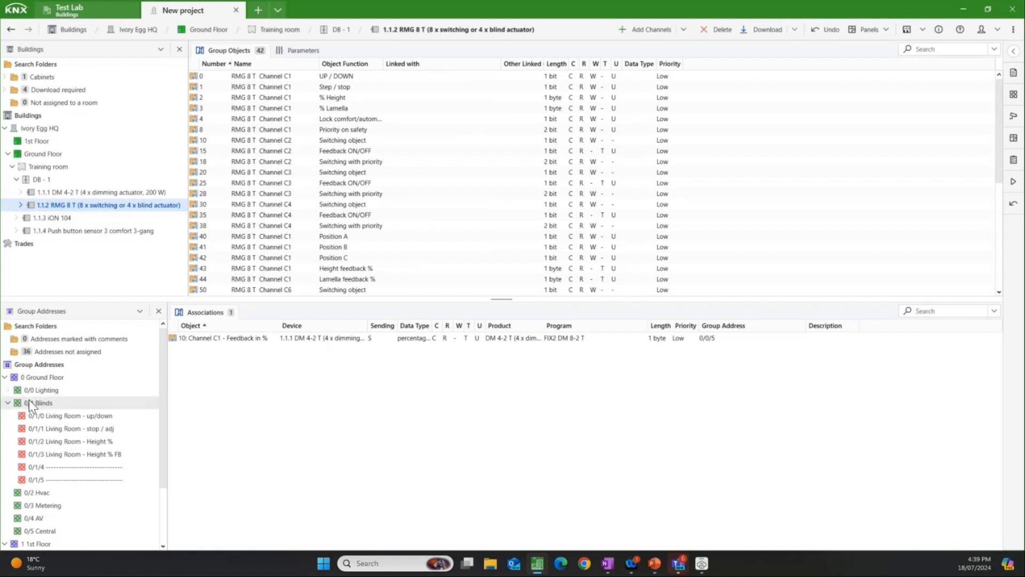
click(62, 404)
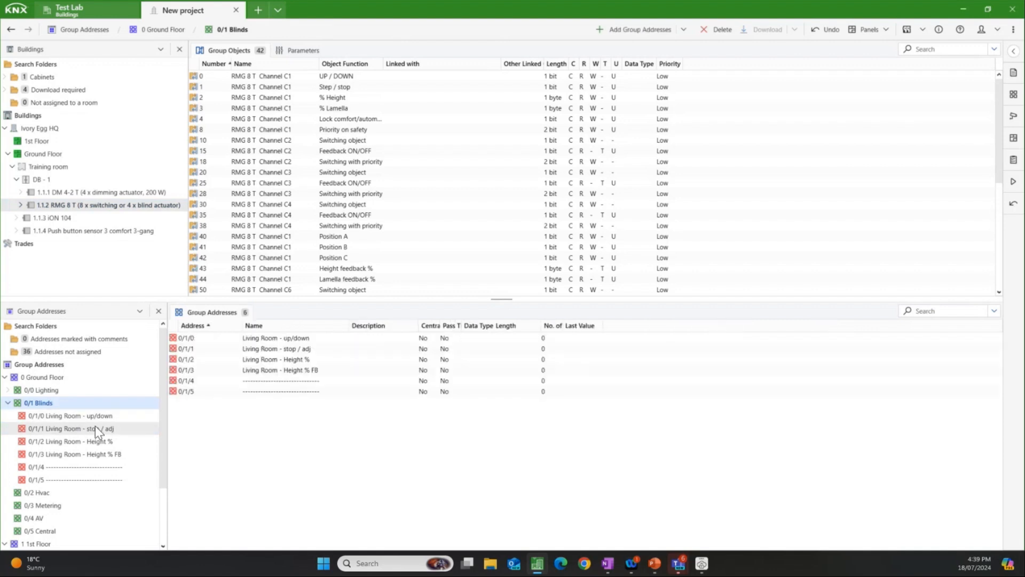
drag(99, 415, 373, 99)
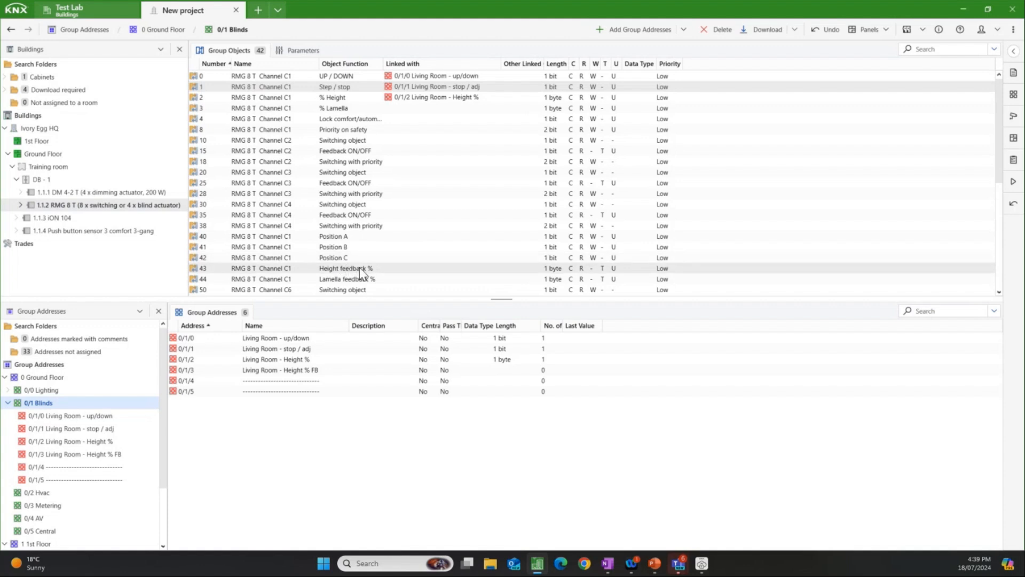
drag(359, 269, 107, 449)
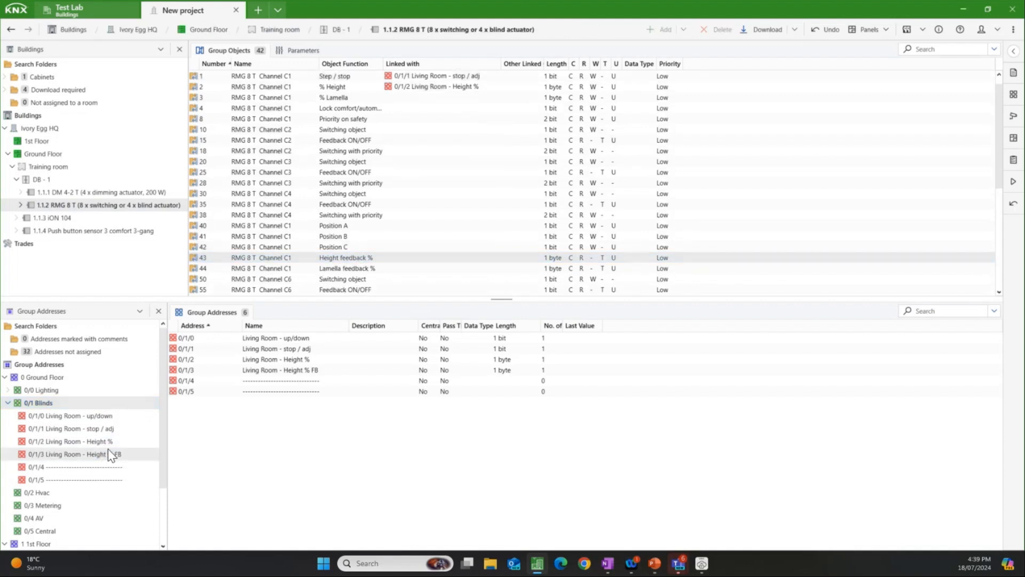
scroll(409, 230, up, 1)
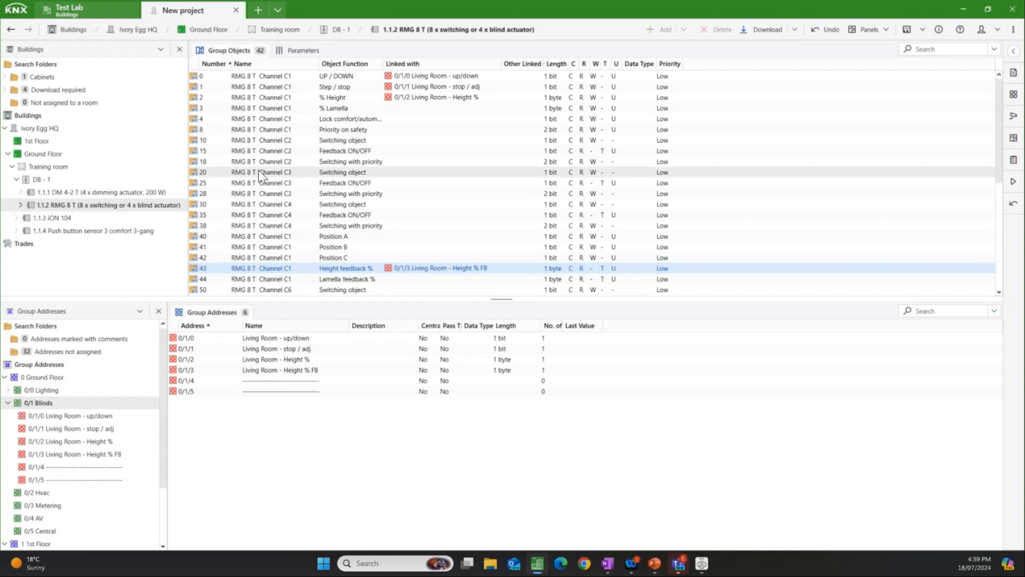
Step: Link iON 104 Button T1 Switching to 0/0/1 Living Room - sw and Brighter / darker to 0/0/3 Living Room - Rel Dim
click(110, 221)
click(111, 221)
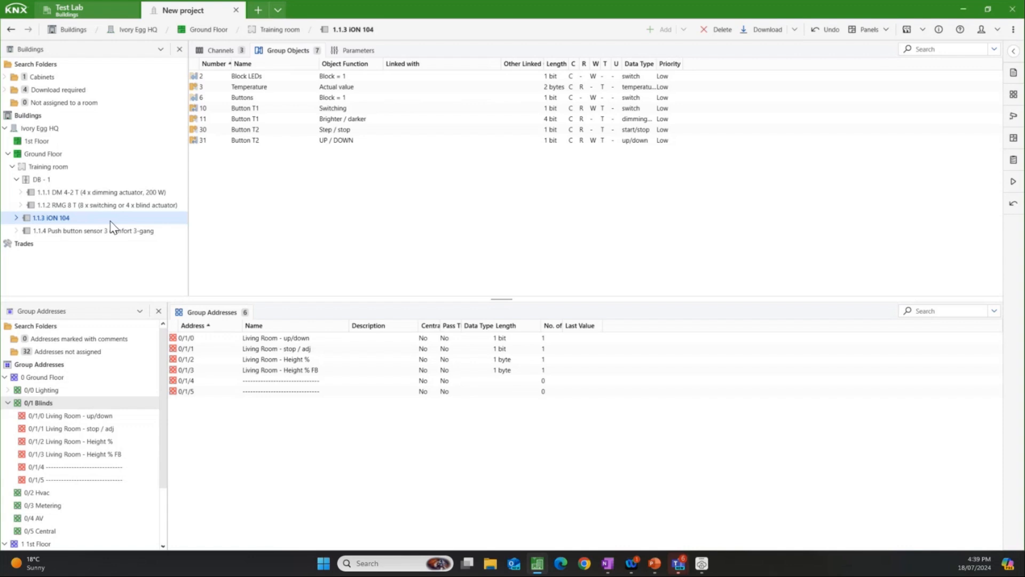
click(8, 403)
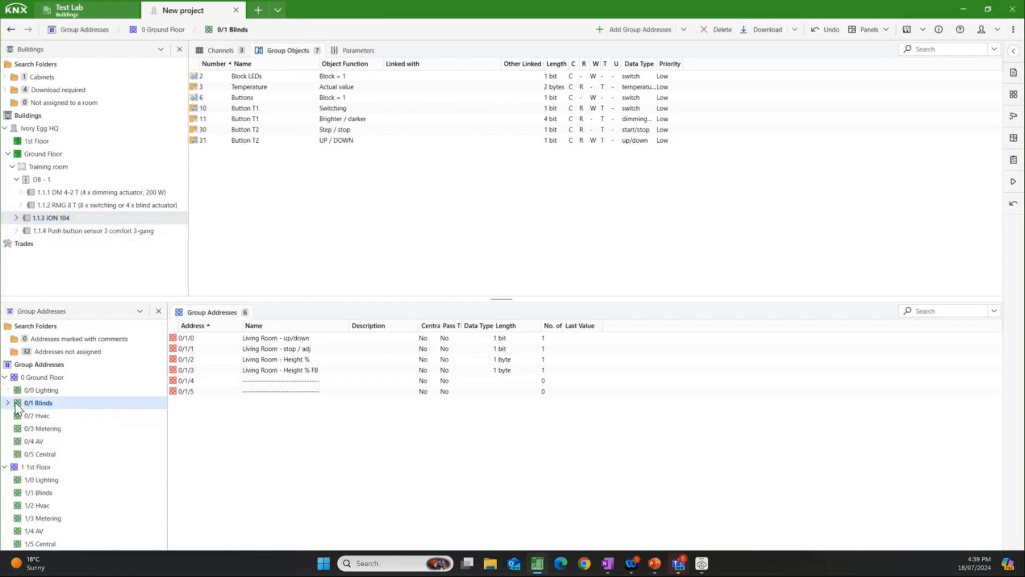
click(40, 392)
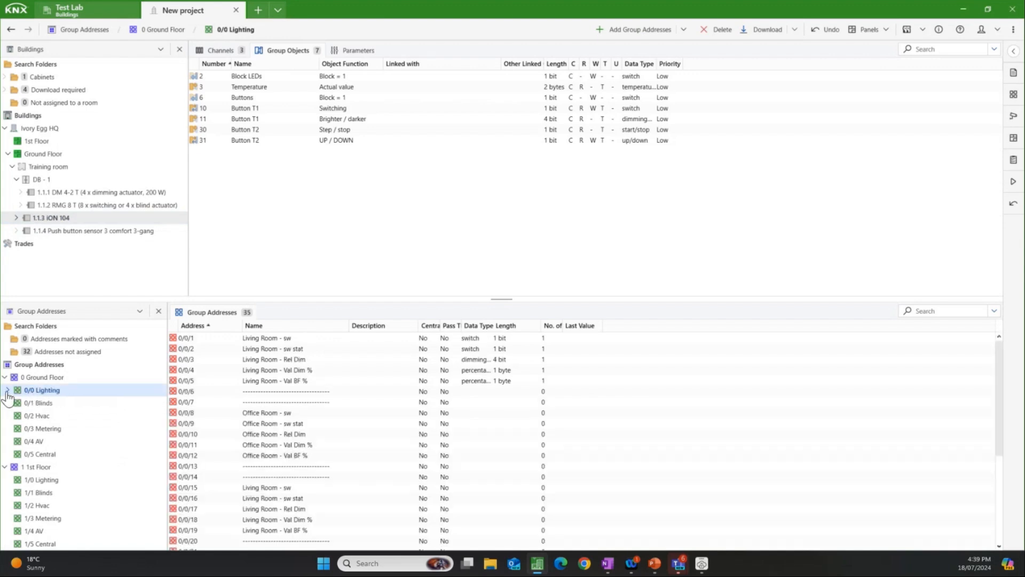
click(8, 391)
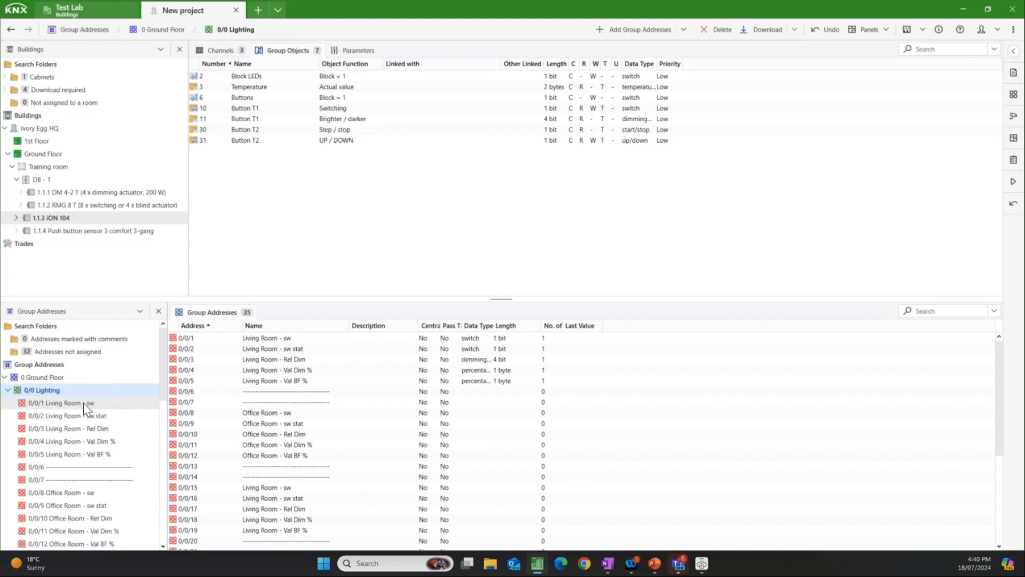
drag(83, 402, 355, 114)
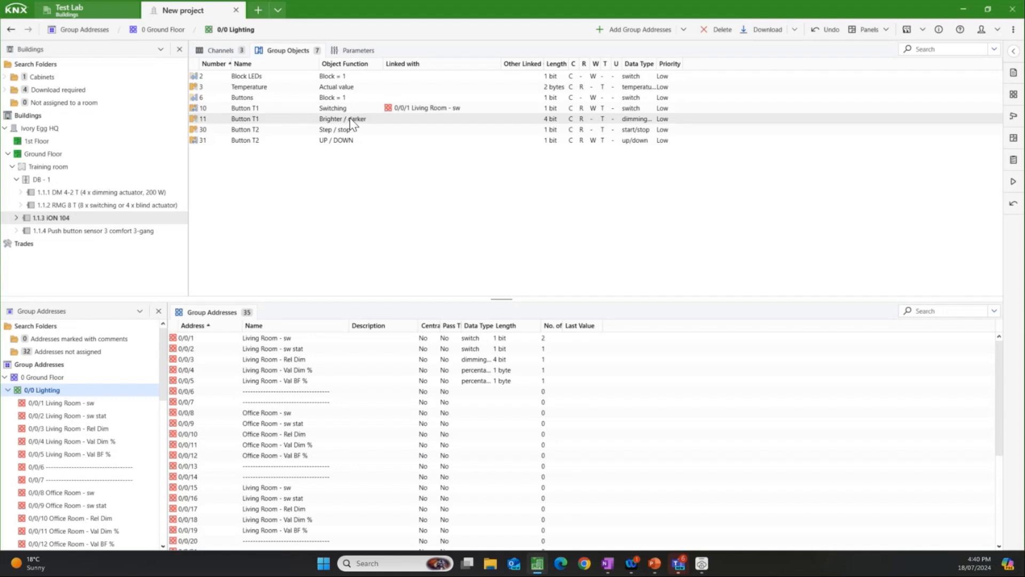
drag(358, 119, 94, 426)
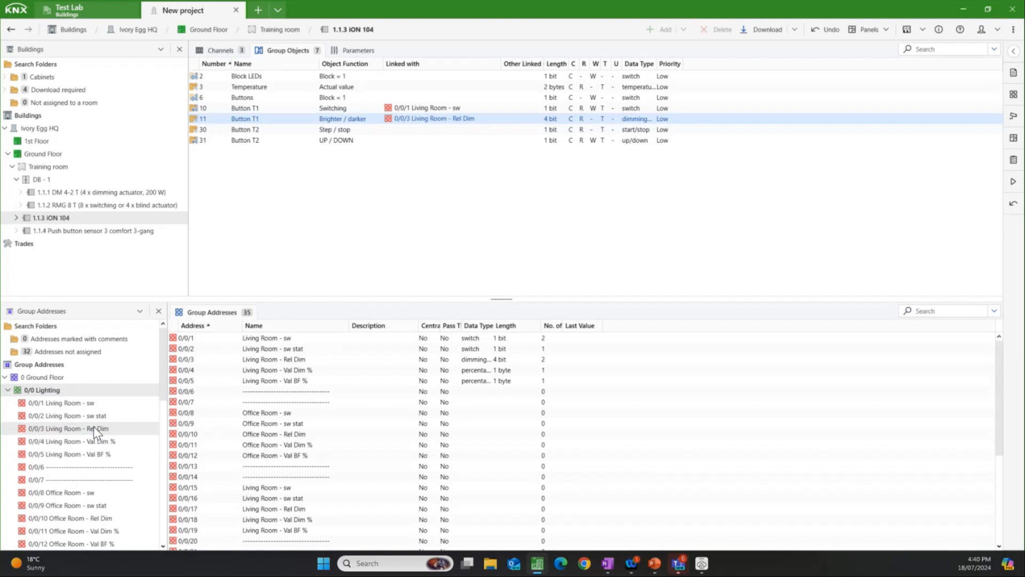
Step: Link iON 104 Button T2 UP / DOWN to 0/1/0 Living Room - up/down and Step / stop to 0/1/1 Living Room - stop / adj
click(8, 392)
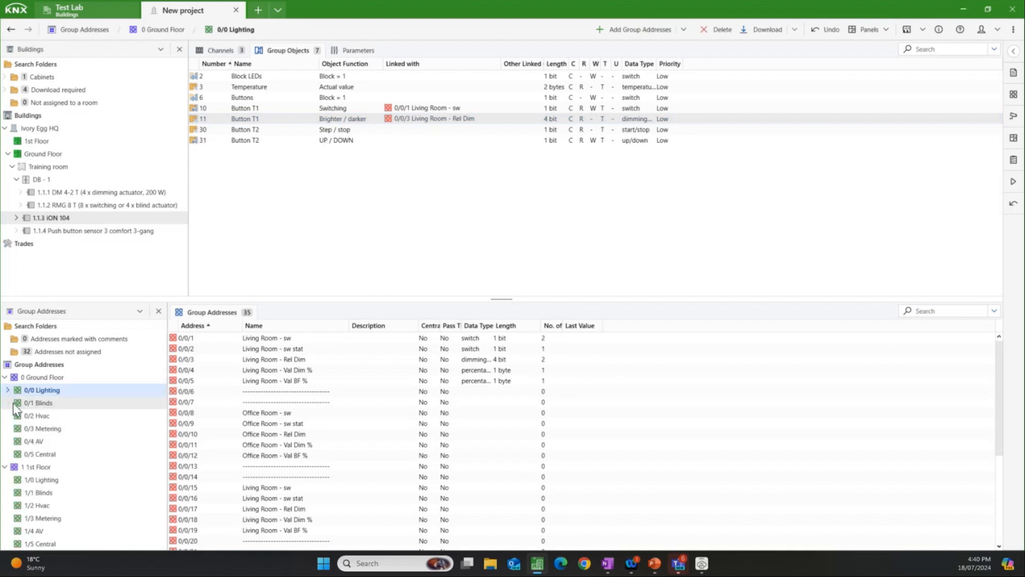
click(8, 403)
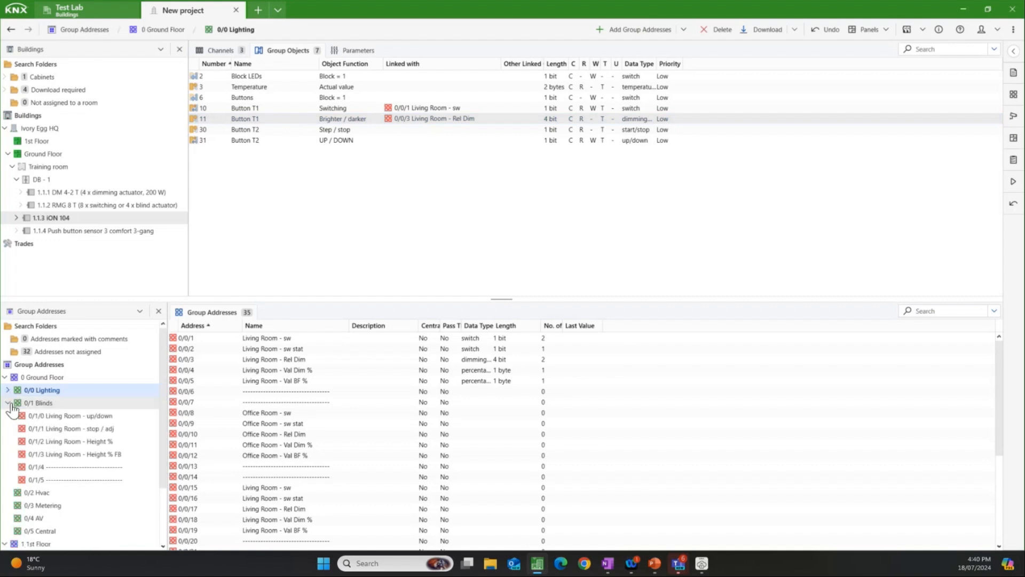
click(63, 417)
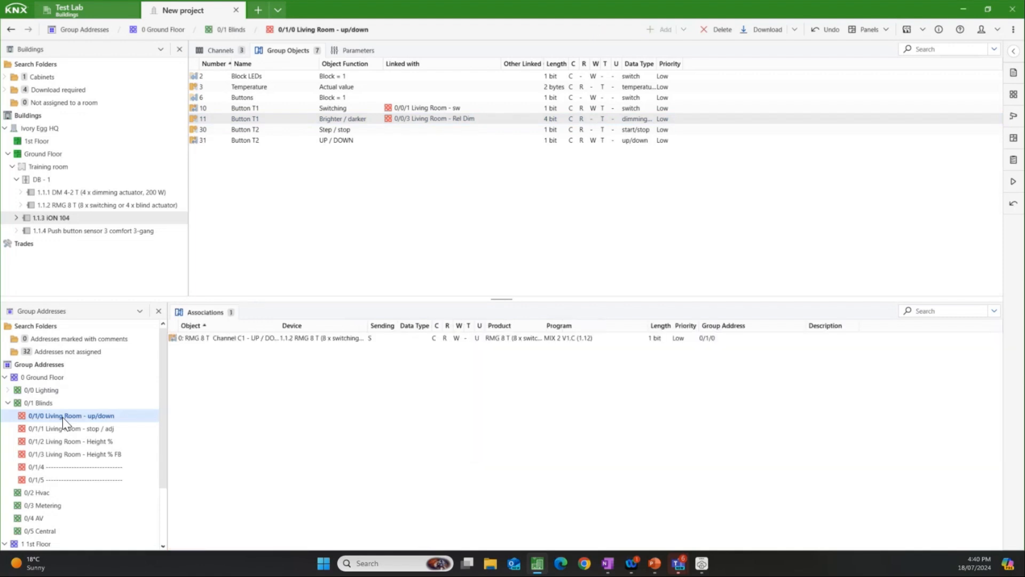
drag(63, 417, 375, 142)
drag(265, 206, 111, 436)
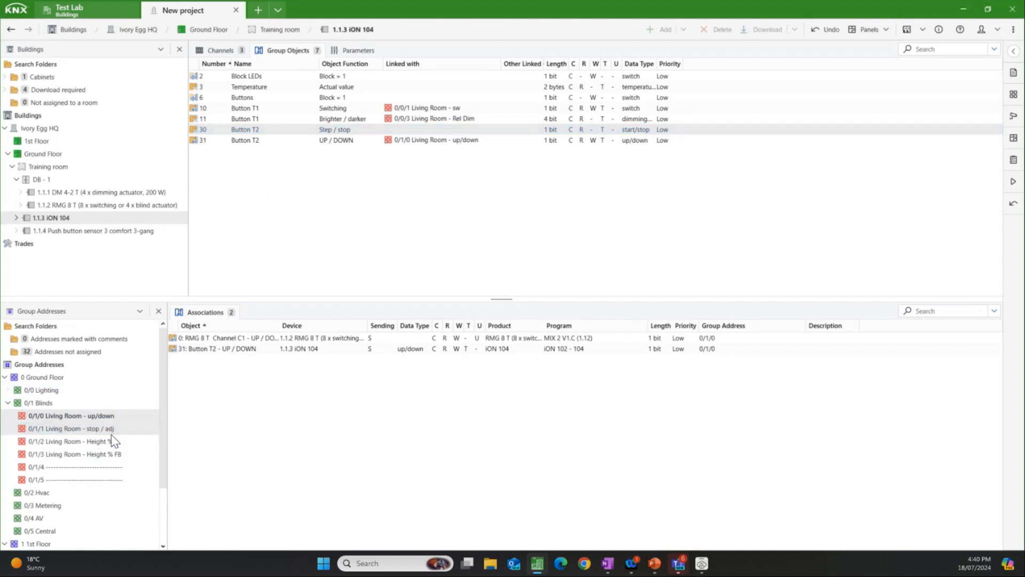
Step: Sort the 1.1.4 push button sensor's group objects by name and link Rocker 1 Switching to 0/0/1 and Rocker 1 Dimming to 0/0/3
click(113, 230)
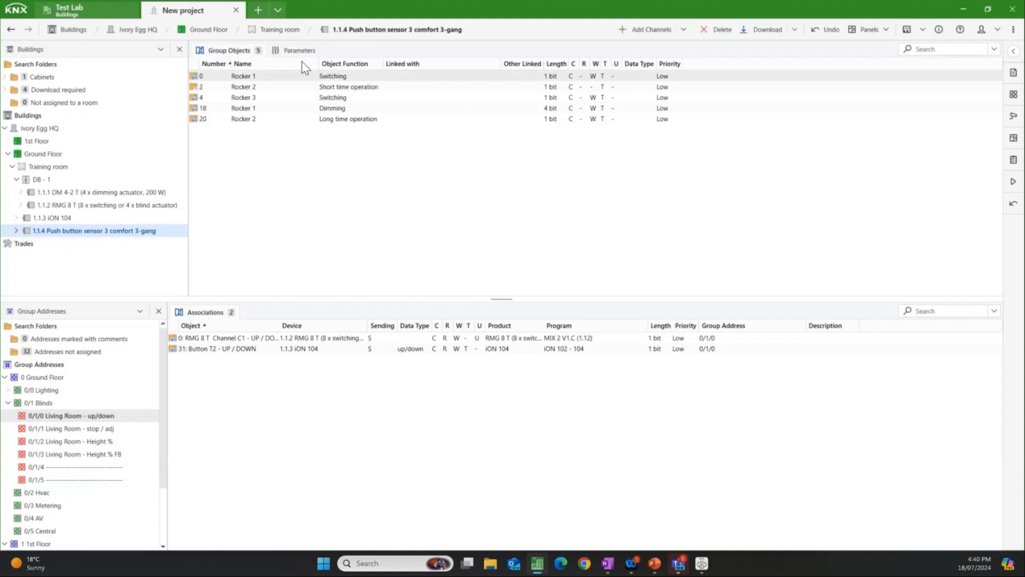
click(273, 64)
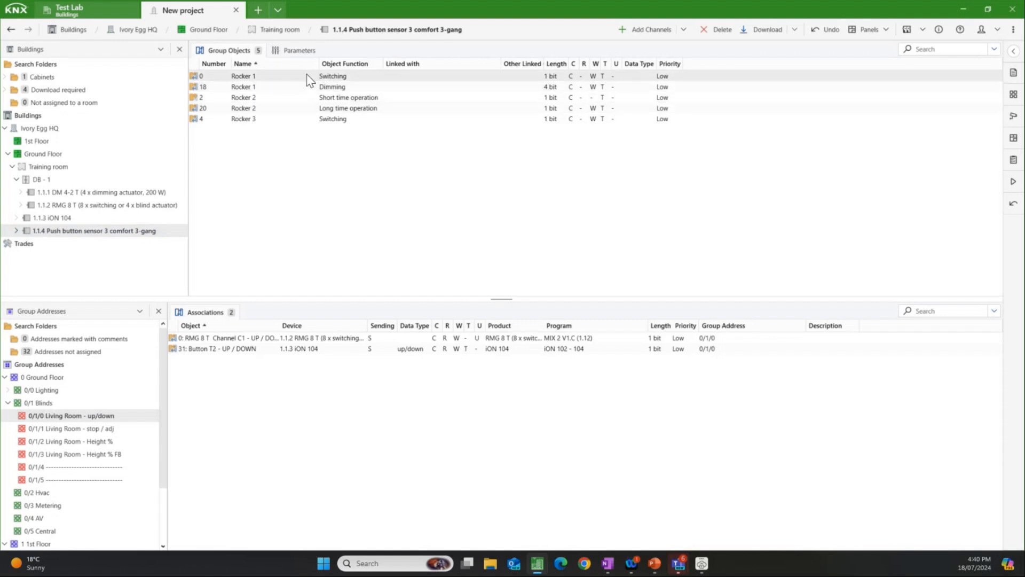
mouse_move(309, 76)
mouse_down()
mouse_move(254, 133)
mouse_move(292, 84)
mouse_up()
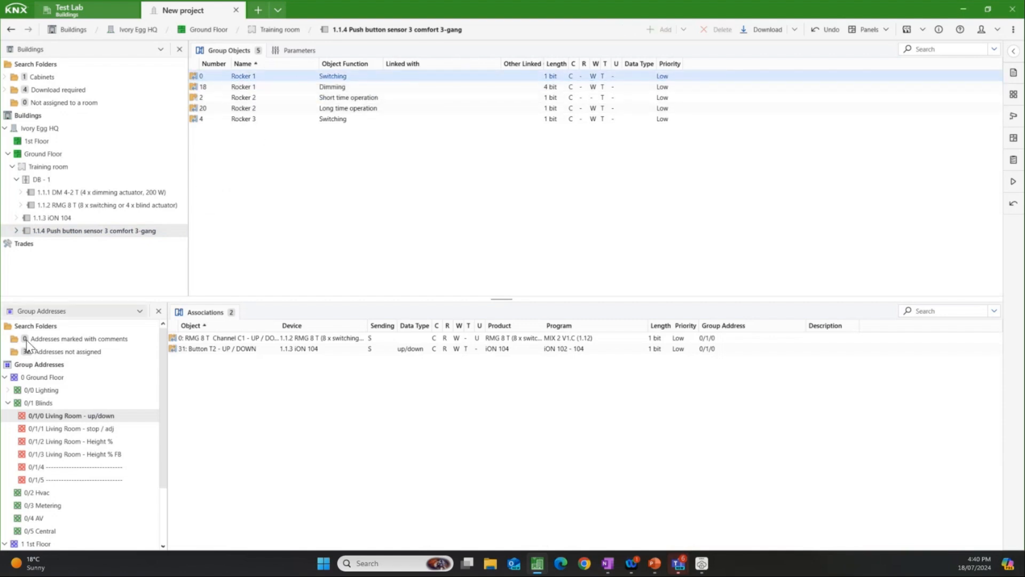
click(7, 404)
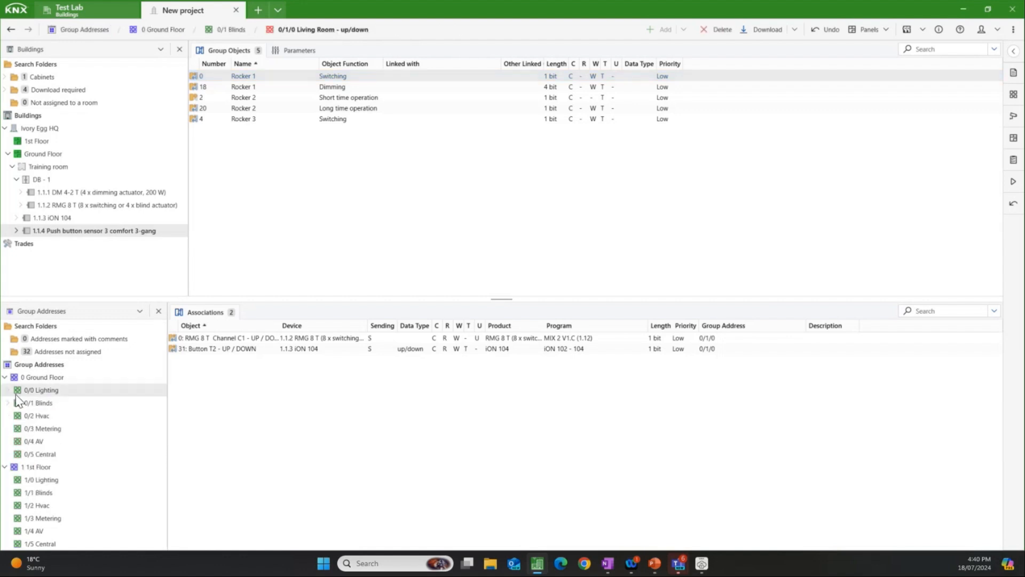
click(6, 391)
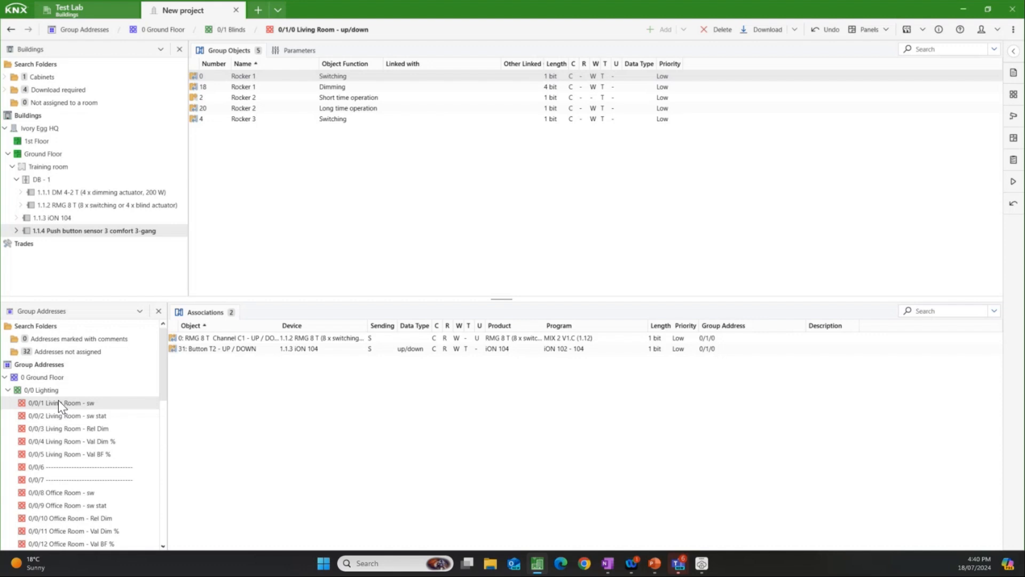
drag(65, 402, 102, 431)
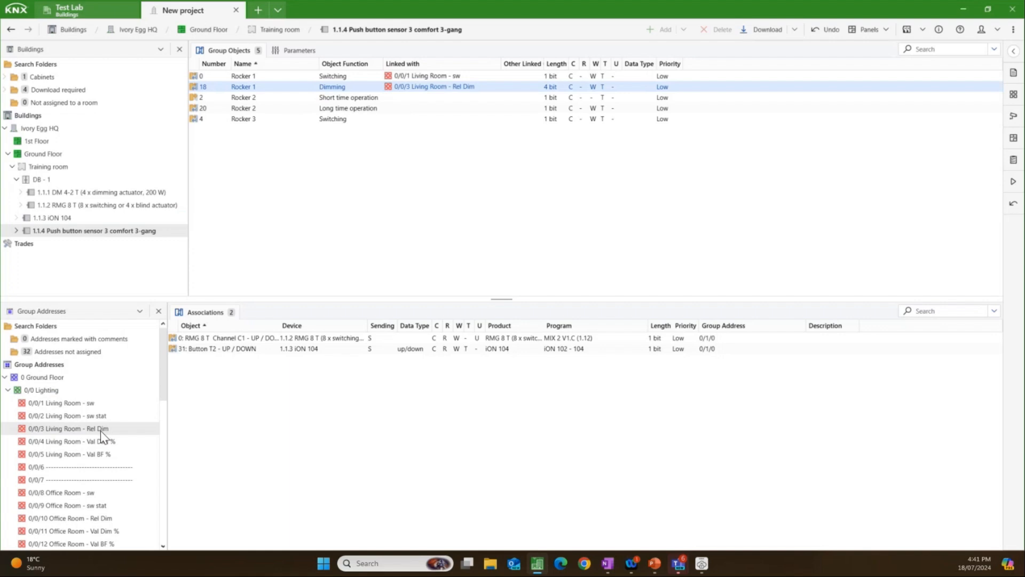
Step: Check the associations of 0/0/1 Living Room - sw, widening the Device column to read the full device names
click(91, 406)
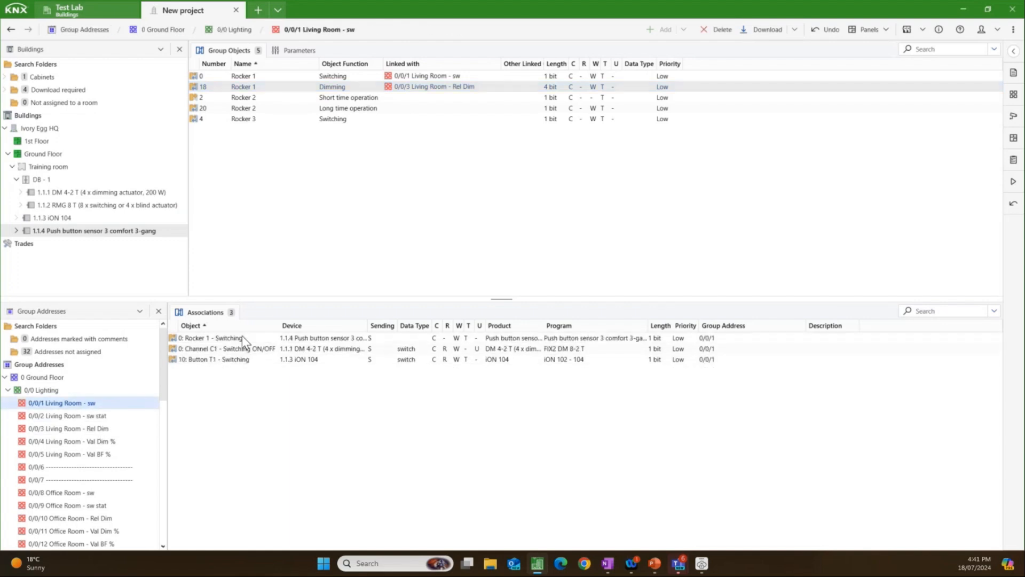
drag(369, 325, 463, 325)
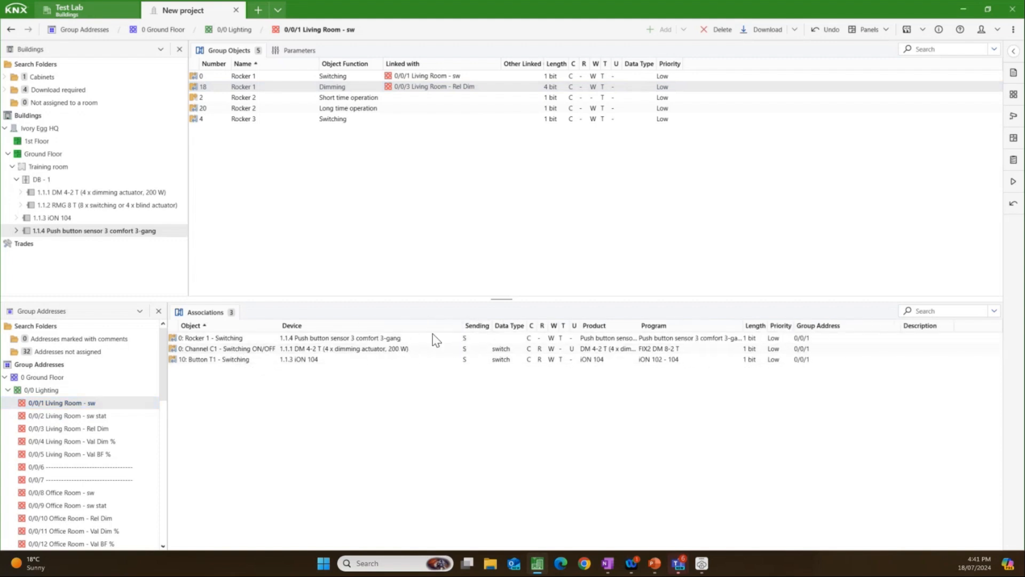
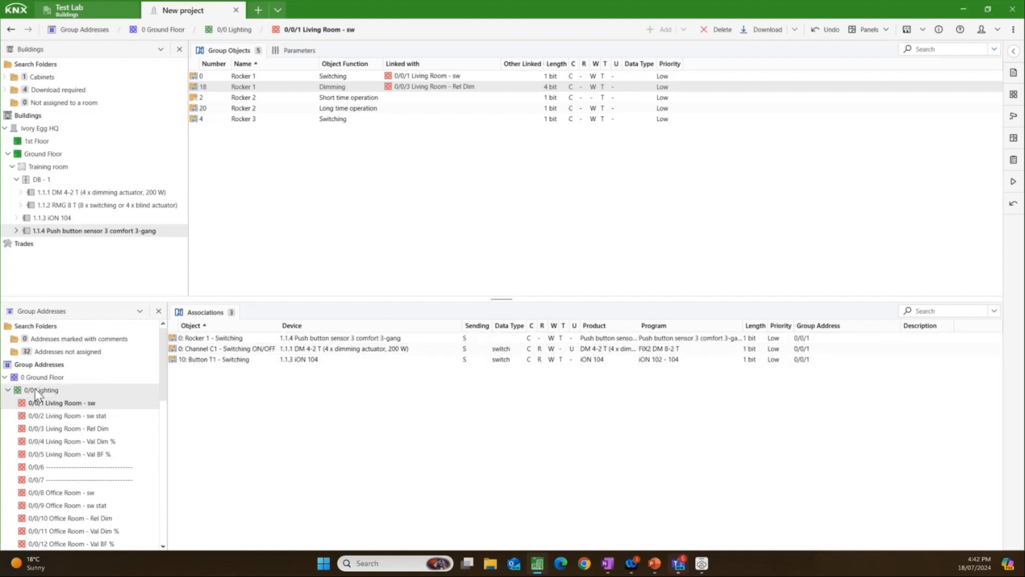
Step: Link the push button sensor's Rocker 2 Long time operation to 0/1/0 Living Room - up/down and Short time operation to 0/1/1 Living Room - stop / adj
click(8, 391)
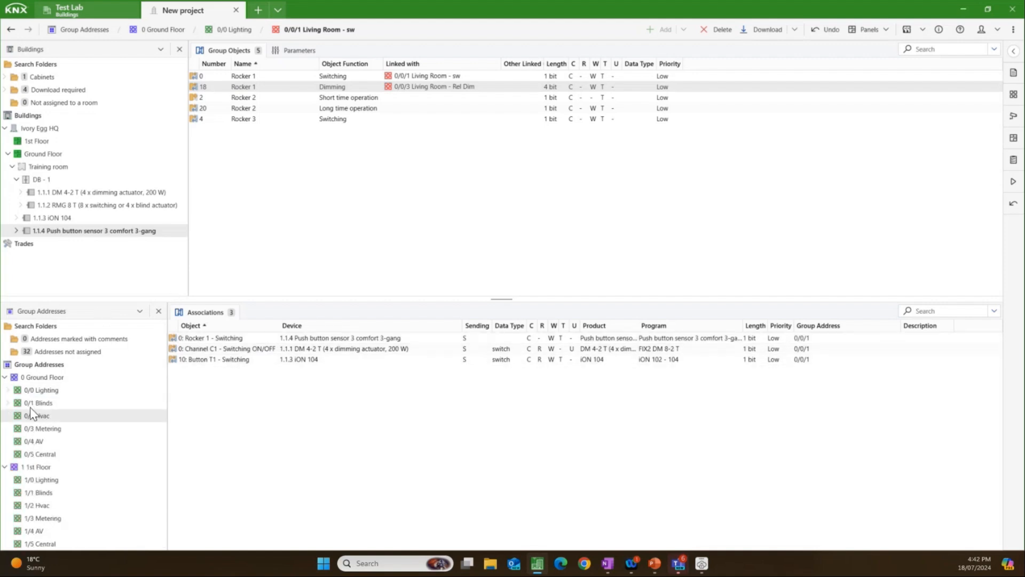
click(32, 403)
click(8, 403)
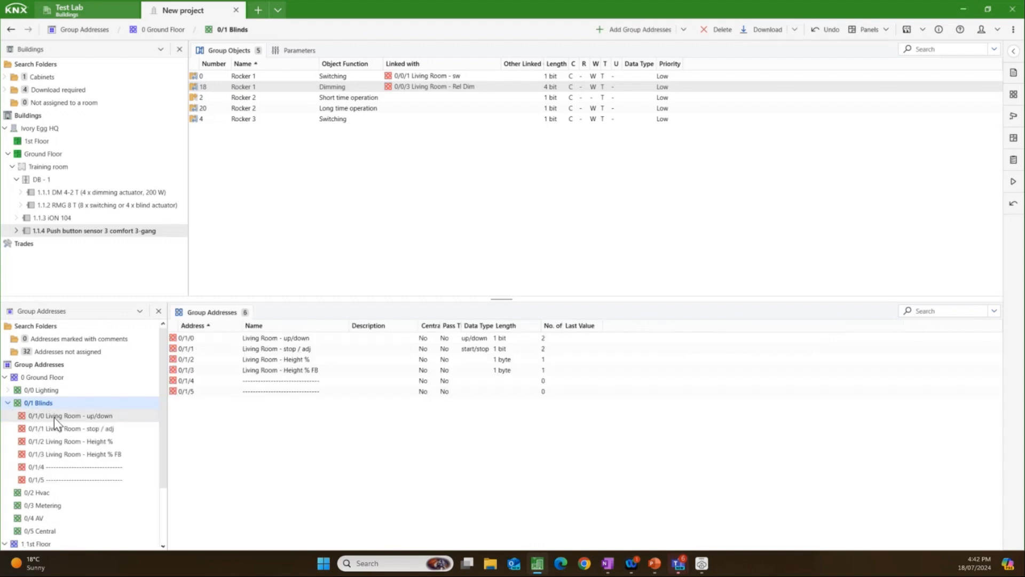
drag(54, 416, 401, 108)
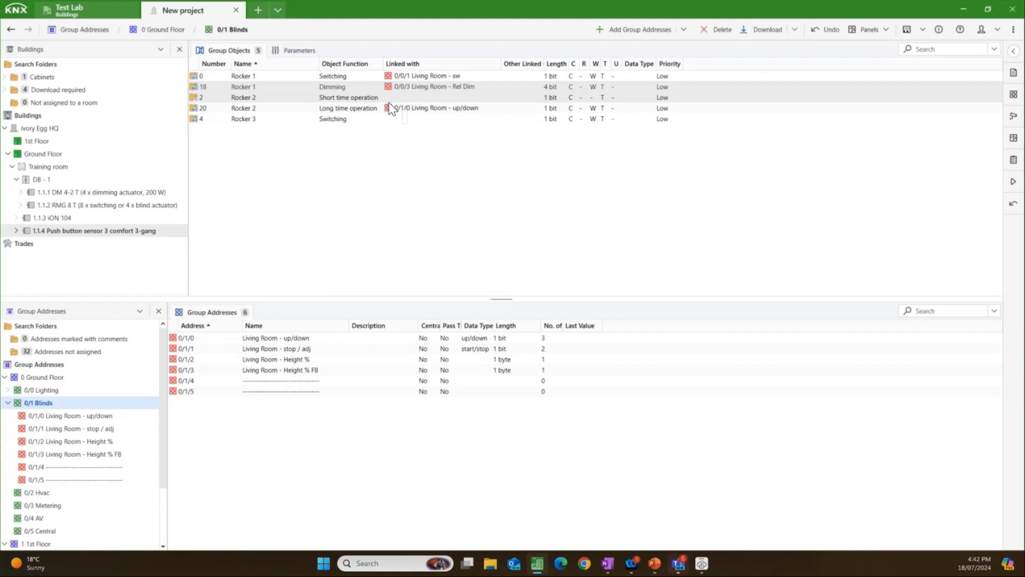
click(398, 97)
drag(80, 428, 113, 436)
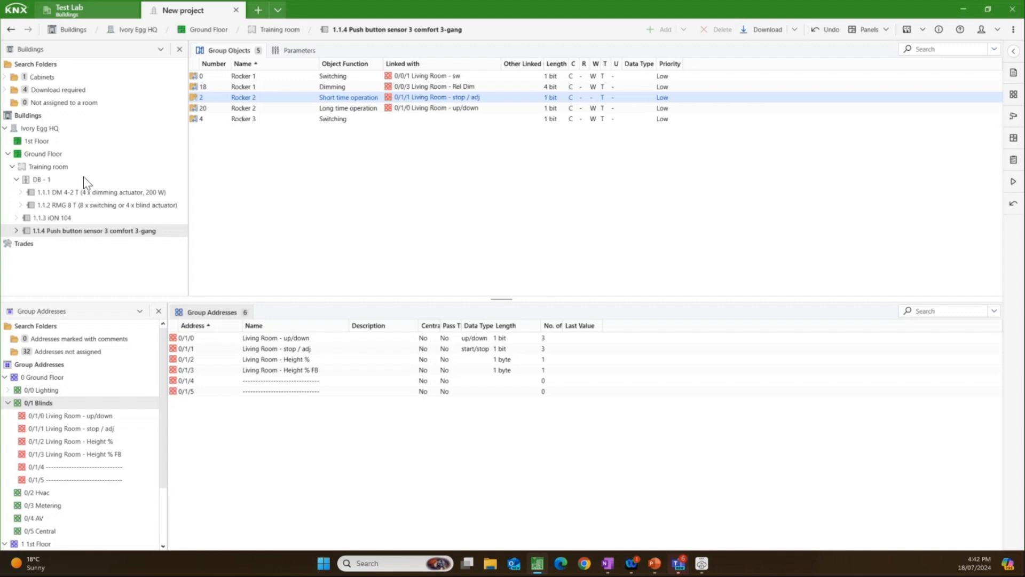
Step: Examine the properties information, including device count and type, for the Training room and the DB - 1 cabinet
click(45, 184)
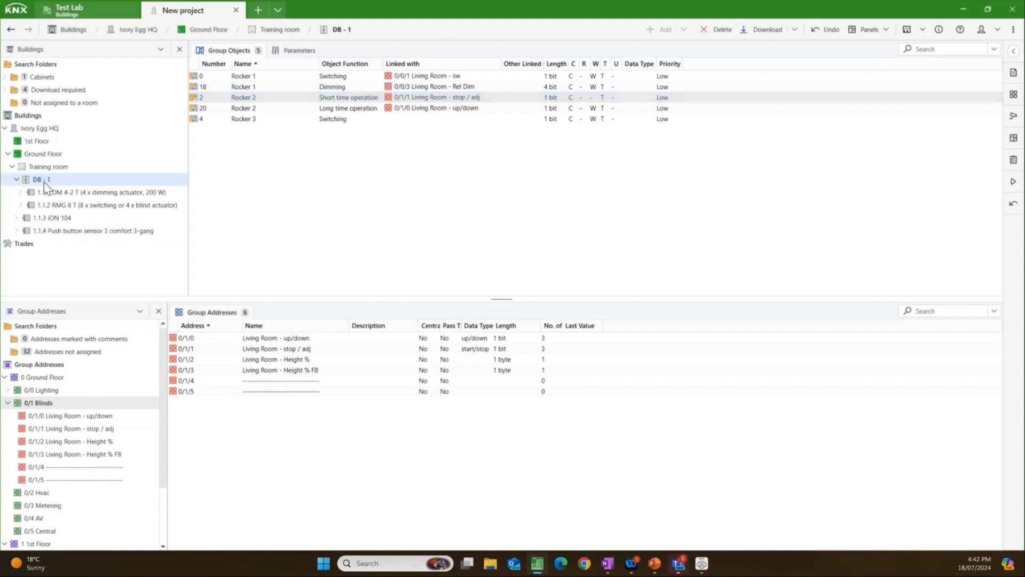
click(56, 168)
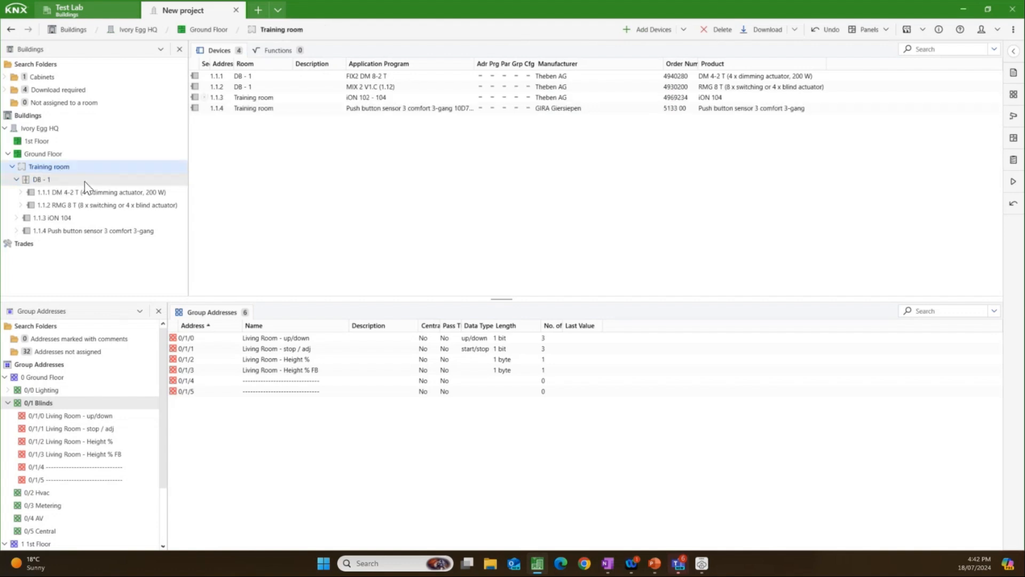
click(1014, 51)
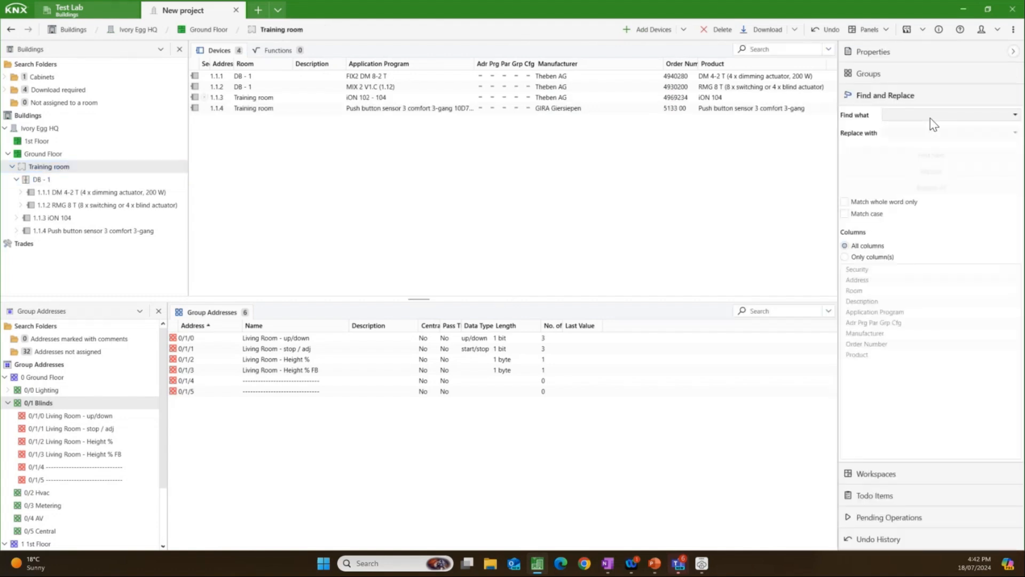
click(900, 52)
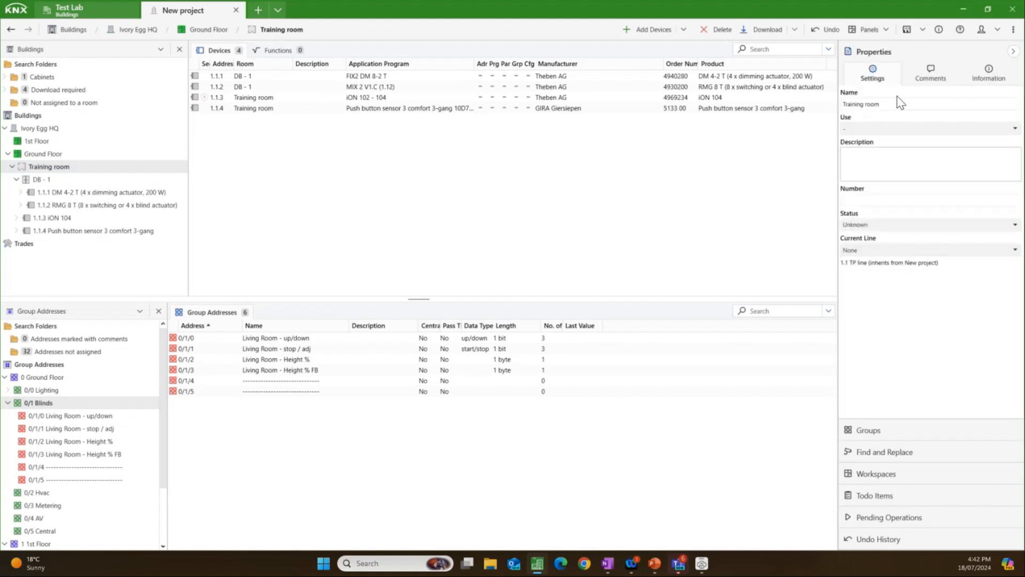
click(989, 78)
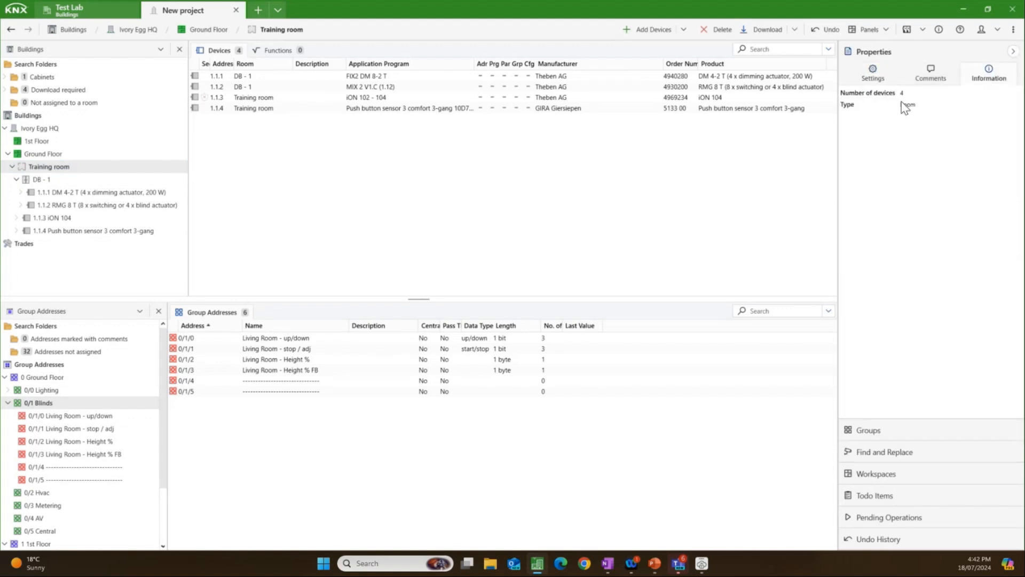
click(103, 181)
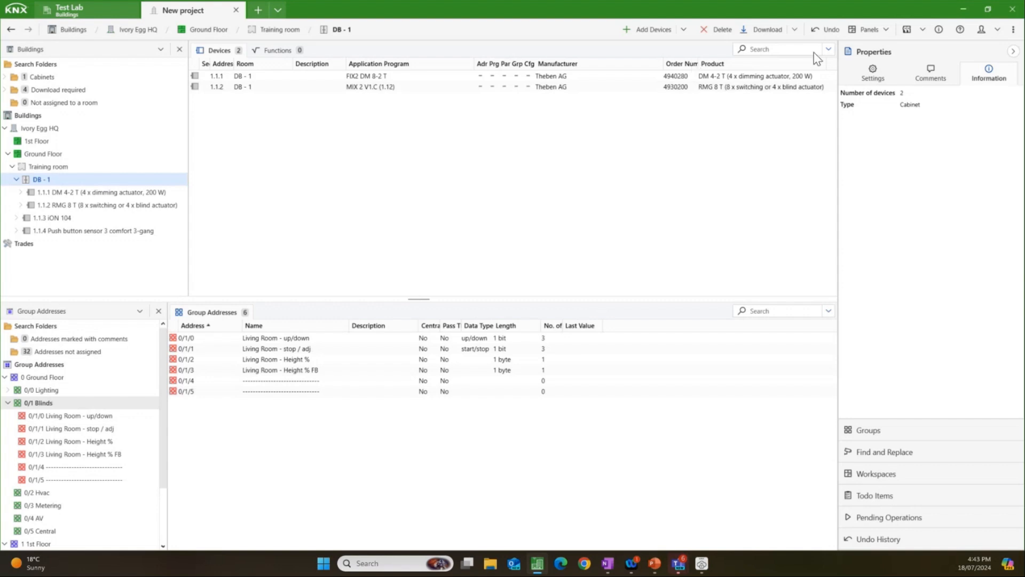
Step: Run a Project Check with all device, group address, topology, product information and earlier ETS version checks enabled
click(1012, 30)
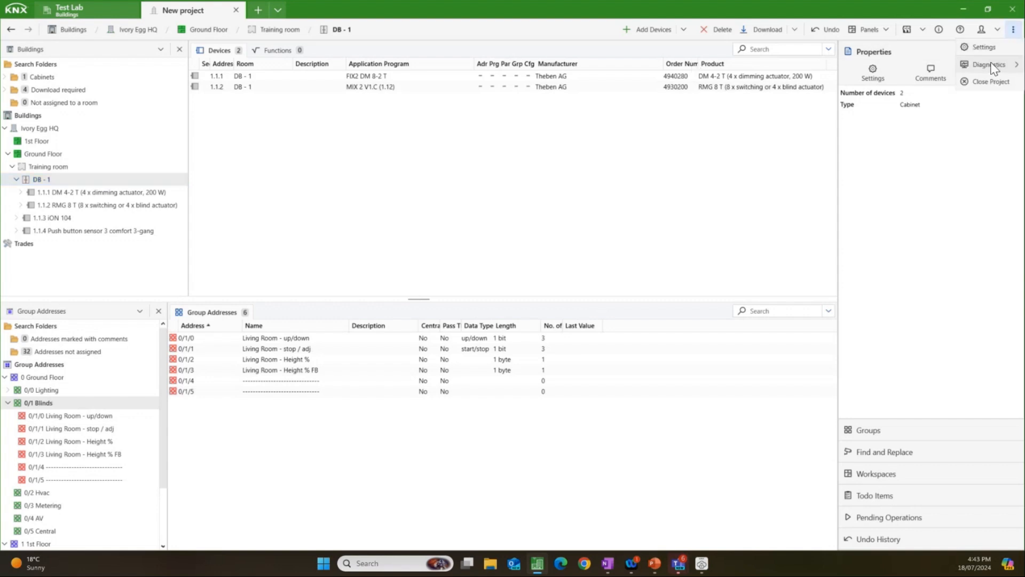
mouse_move(992, 69)
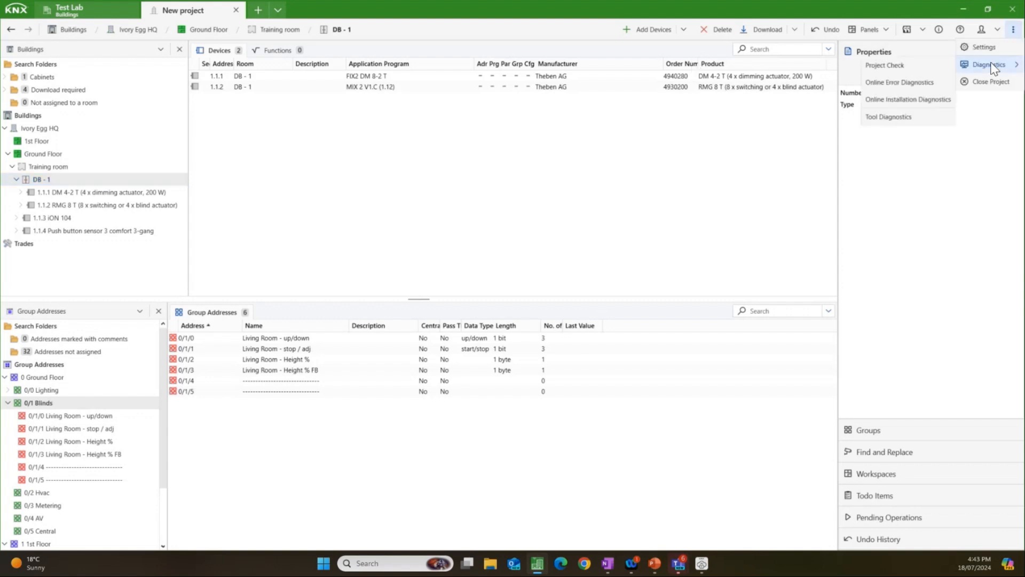
click(895, 66)
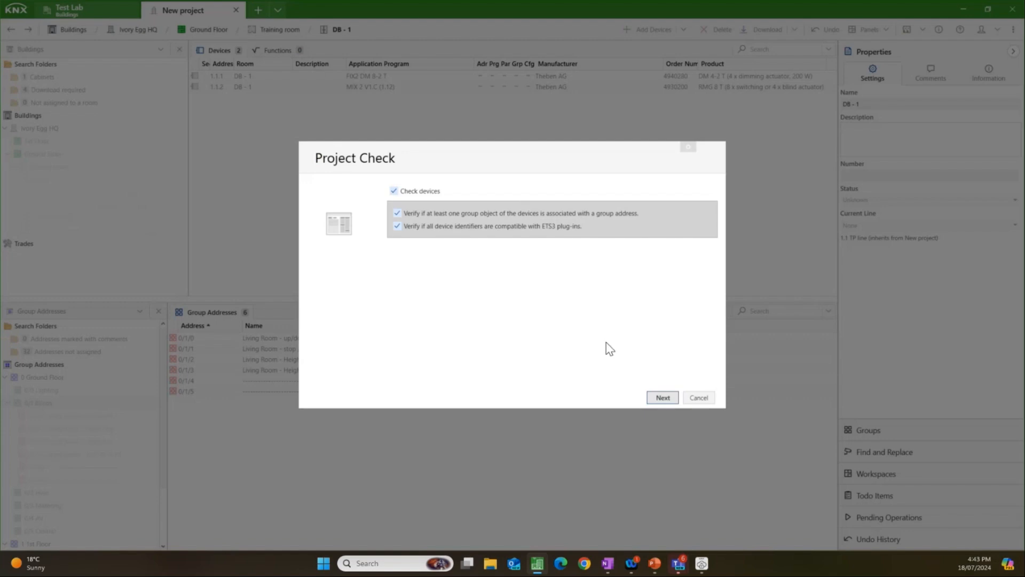
click(661, 402)
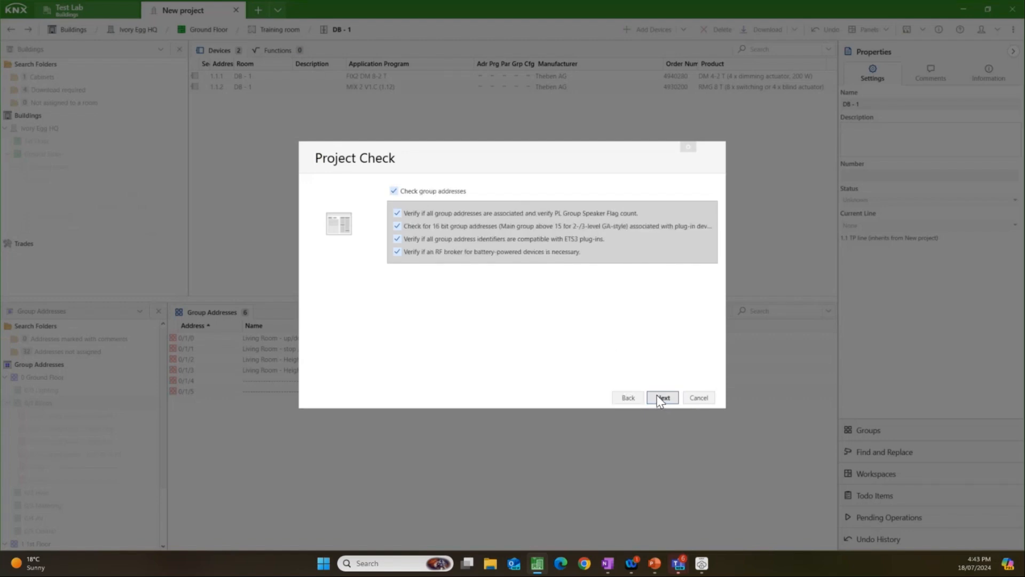
click(660, 400)
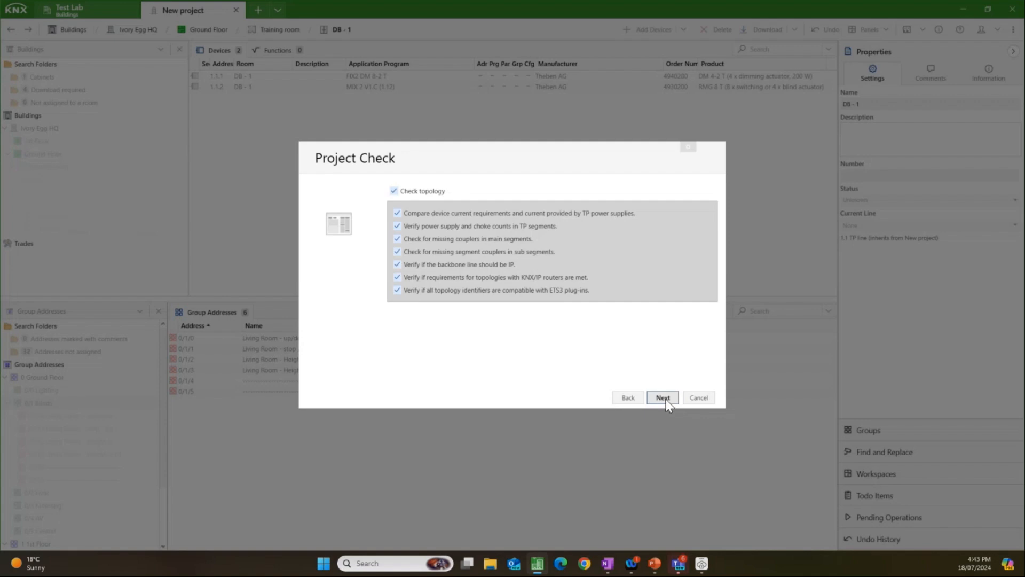
click(668, 404)
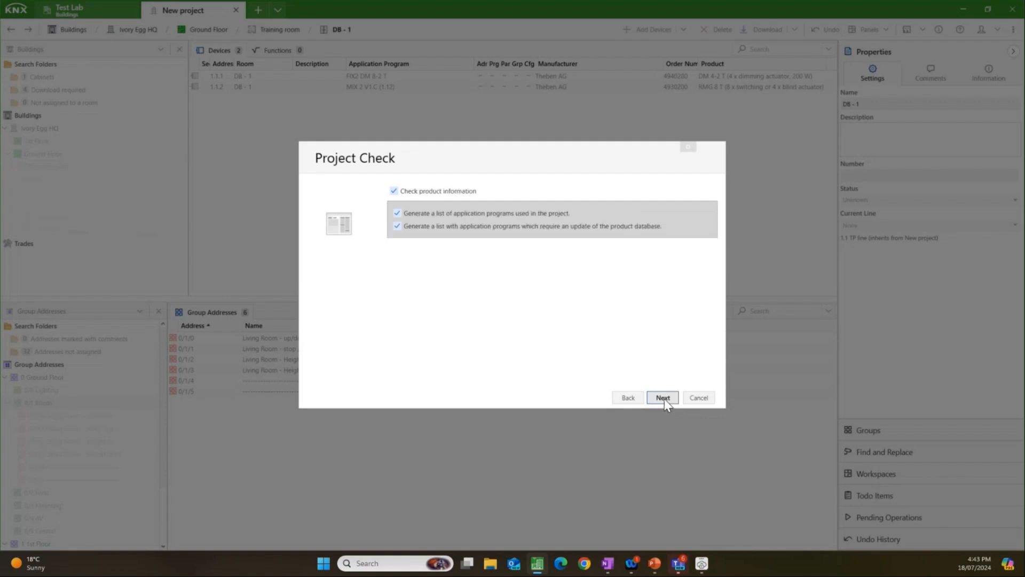
click(664, 400)
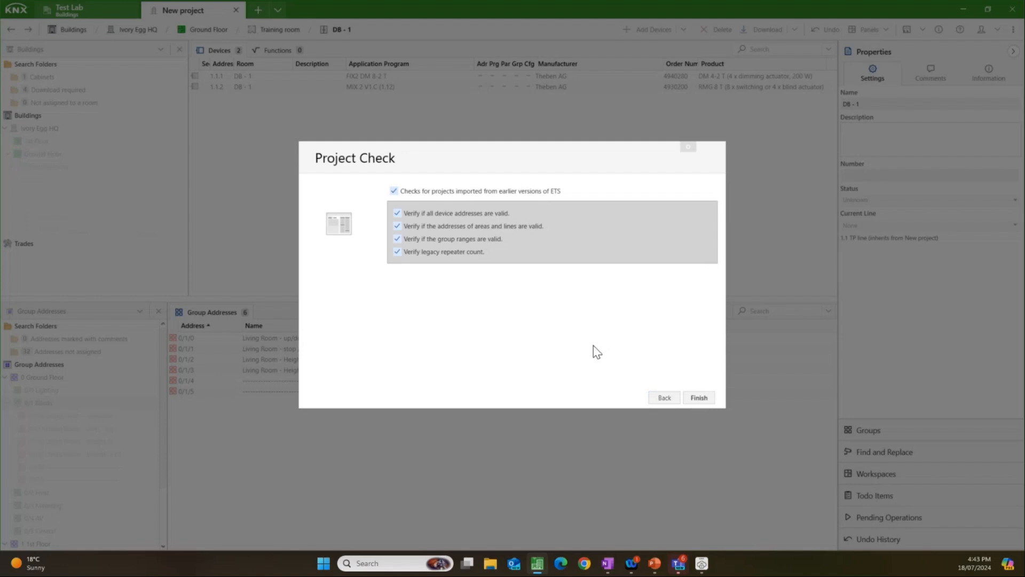
click(693, 392)
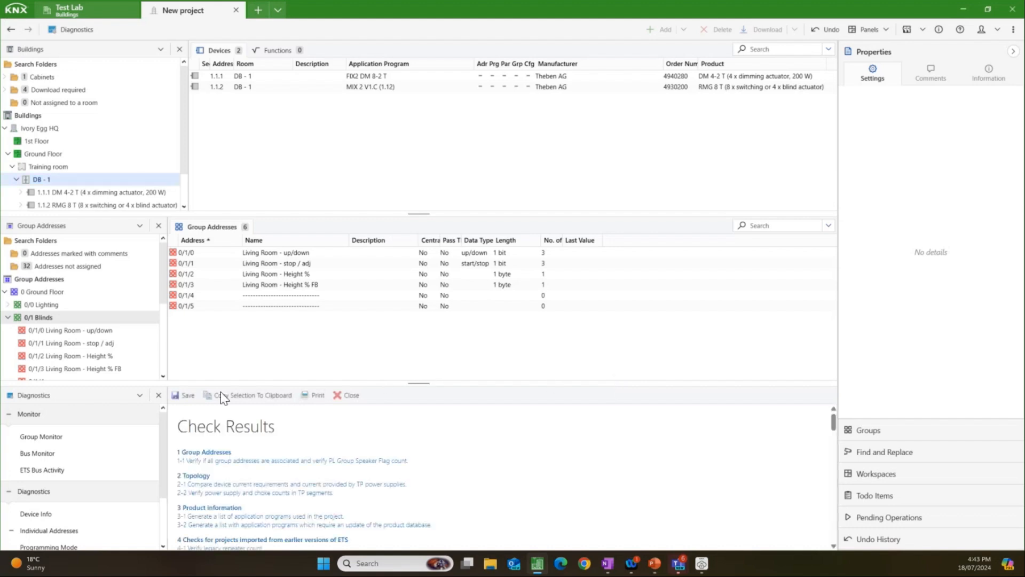
Step: Open the check results in a new tab and read through them to the legacy repeater count section, highlighting its message
click(137, 397)
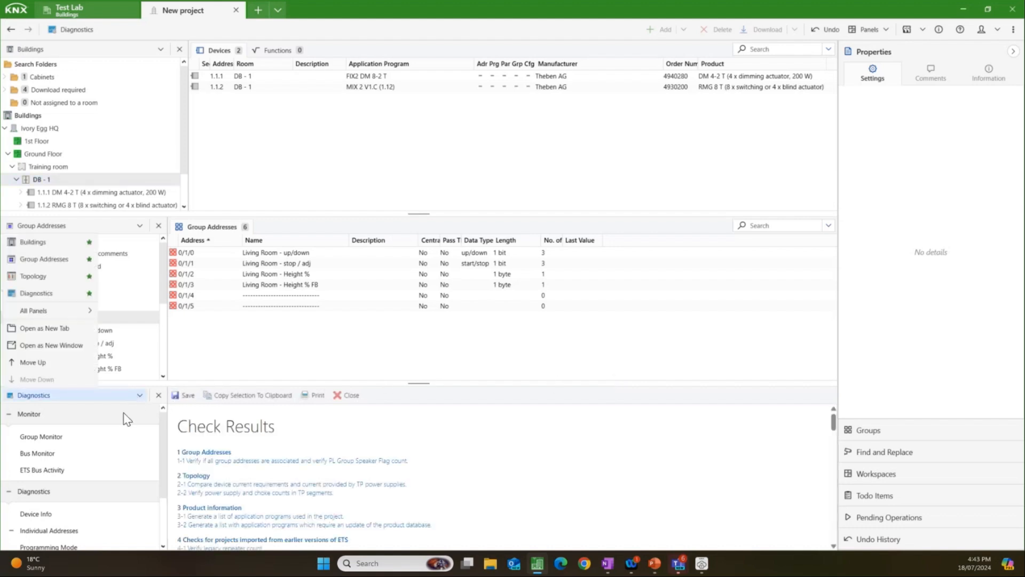
click(62, 336)
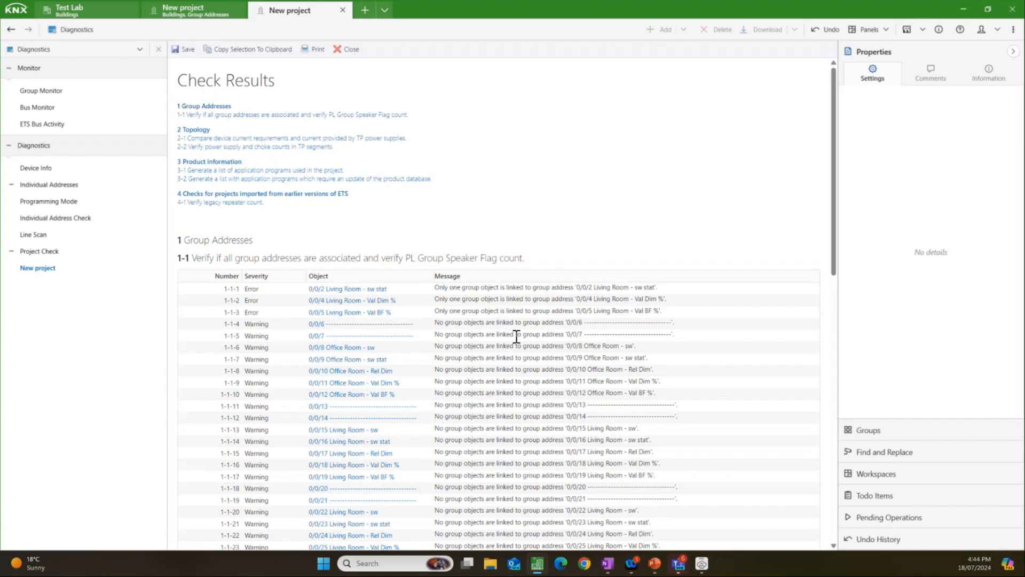
drag(836, 265, 785, 455)
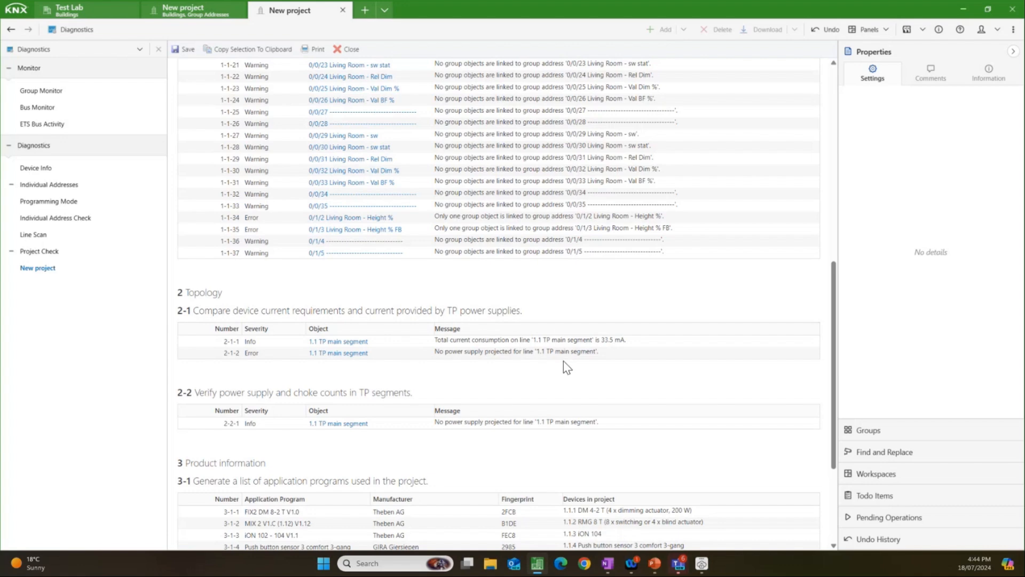
scroll(565, 363, down, 2)
scroll(565, 368, down, 4)
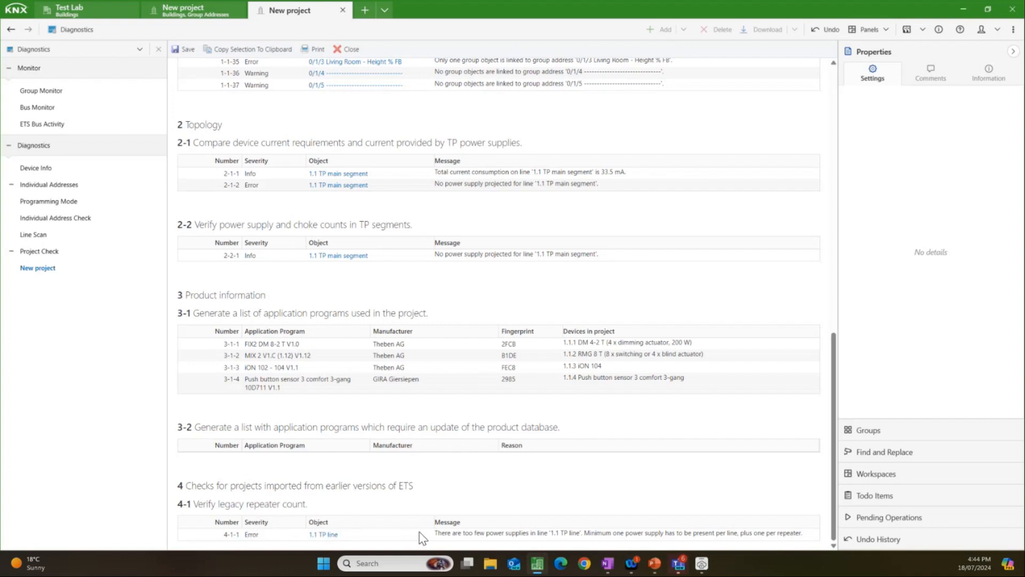
drag(441, 533, 662, 547)
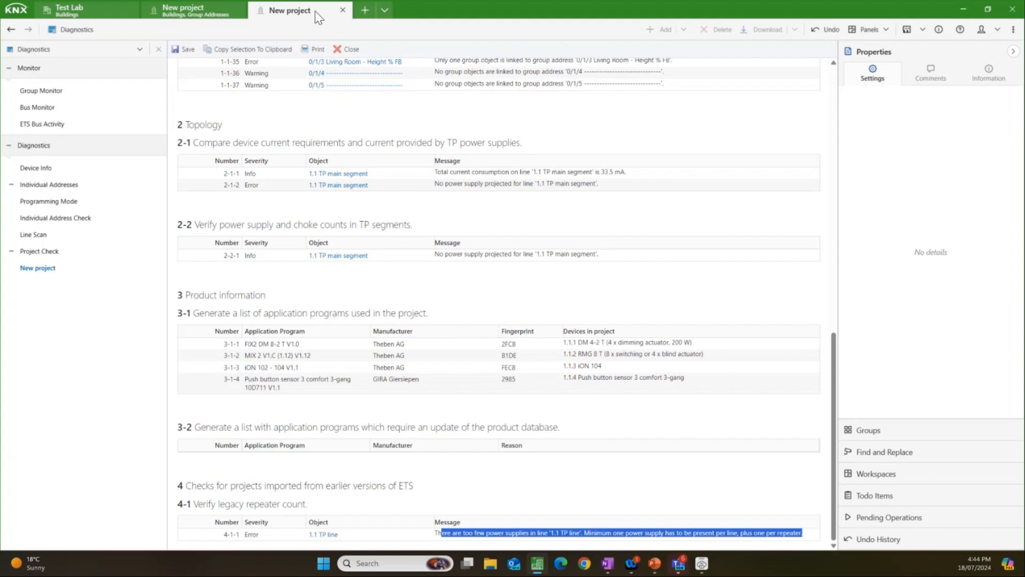
Step: Return to the New project building view and inspect the download options of the 1.1.1 DM 4-2 T dimming actuator without downloading
click(192, 12)
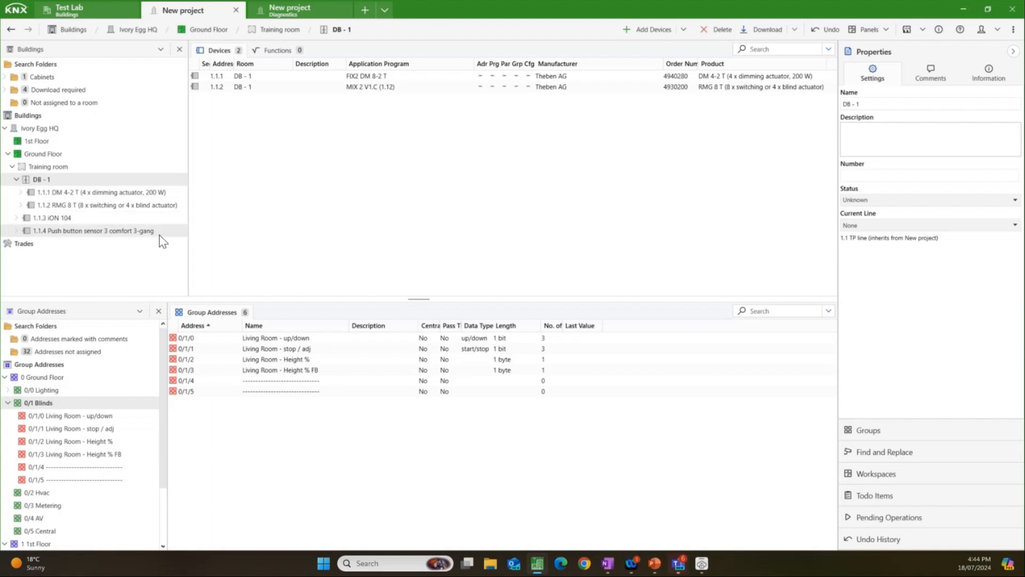
click(132, 194)
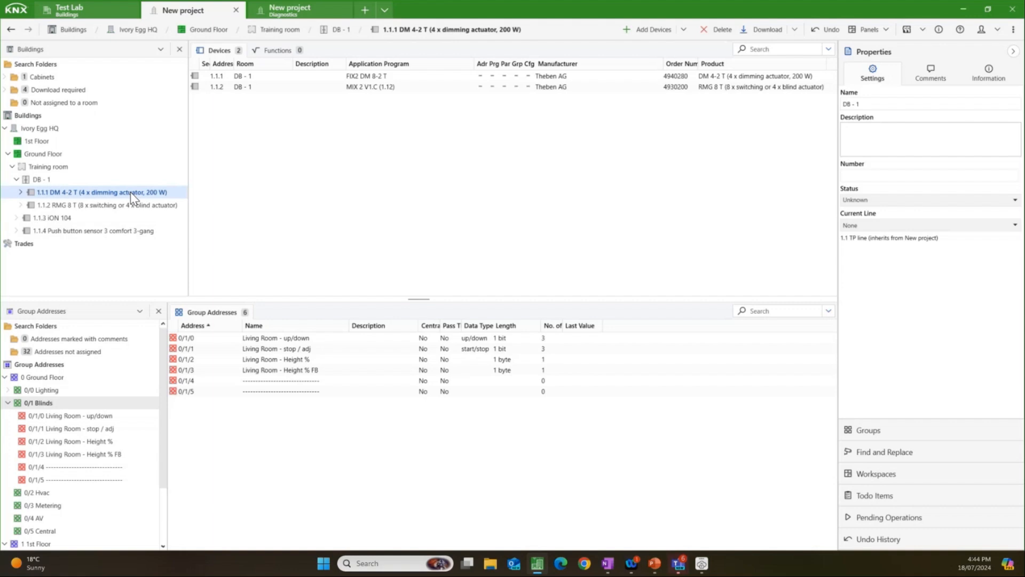
right_click(132, 194)
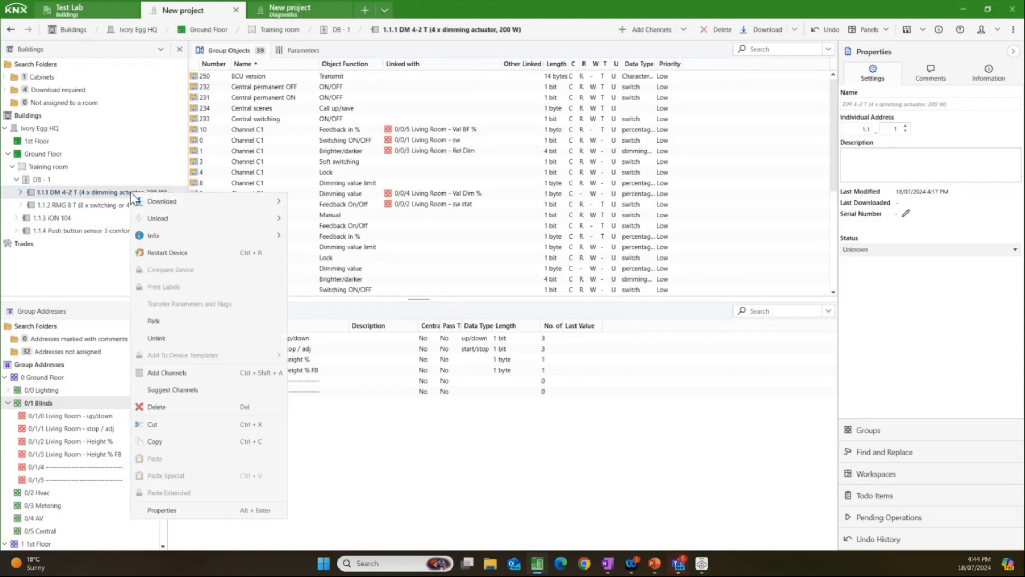
mouse_move(141, 201)
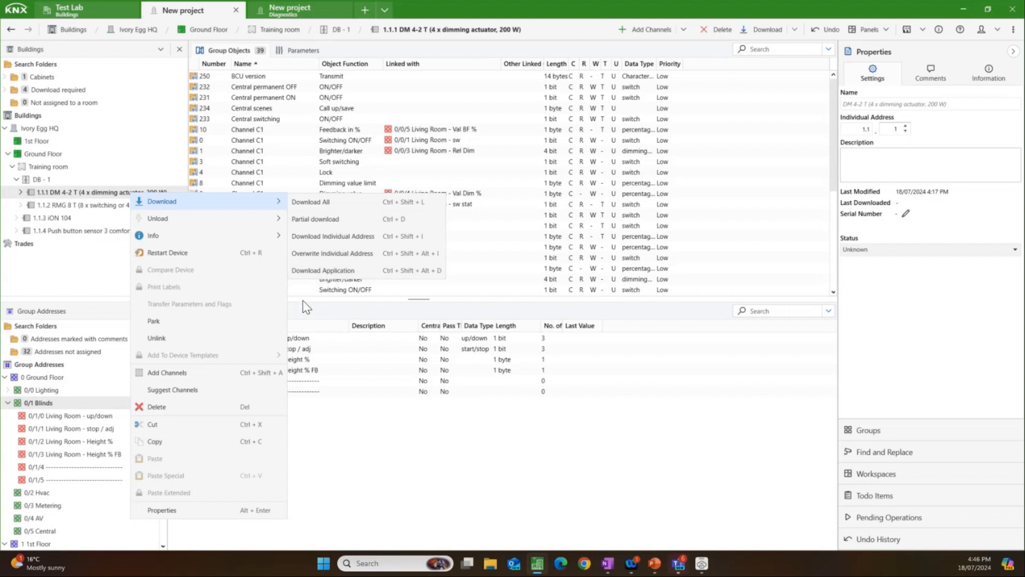
click(309, 314)
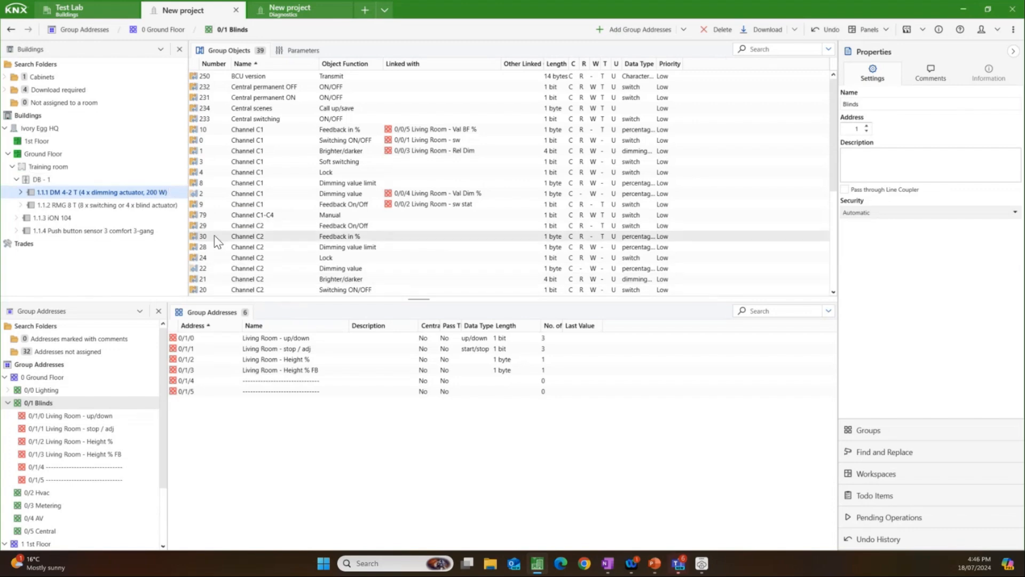
Step: Switch to the Test Lab project and select an S1 - Gira S1 interface (1.3.5) as the bus connection
click(83, 15)
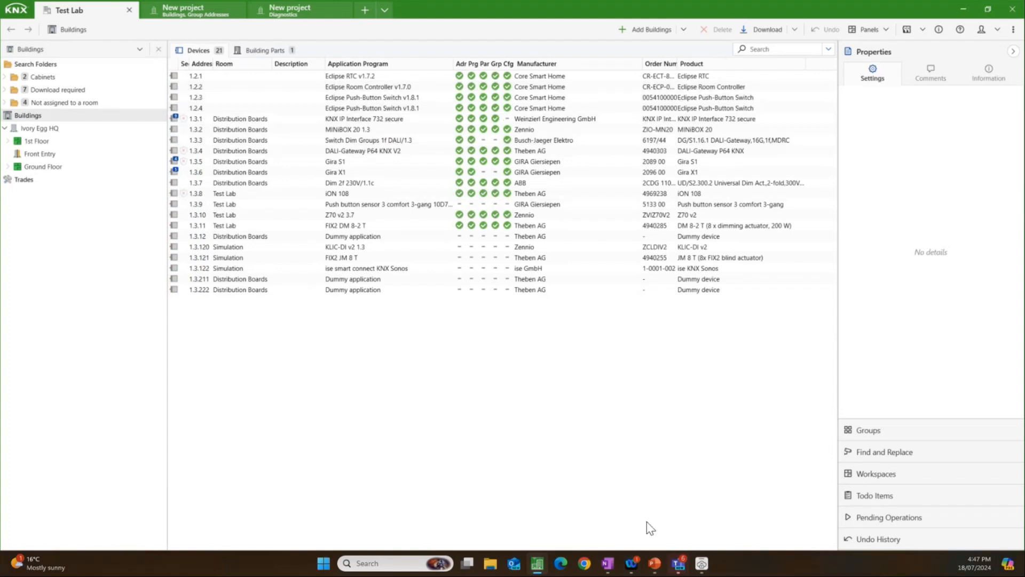
mouse_move(703, 568)
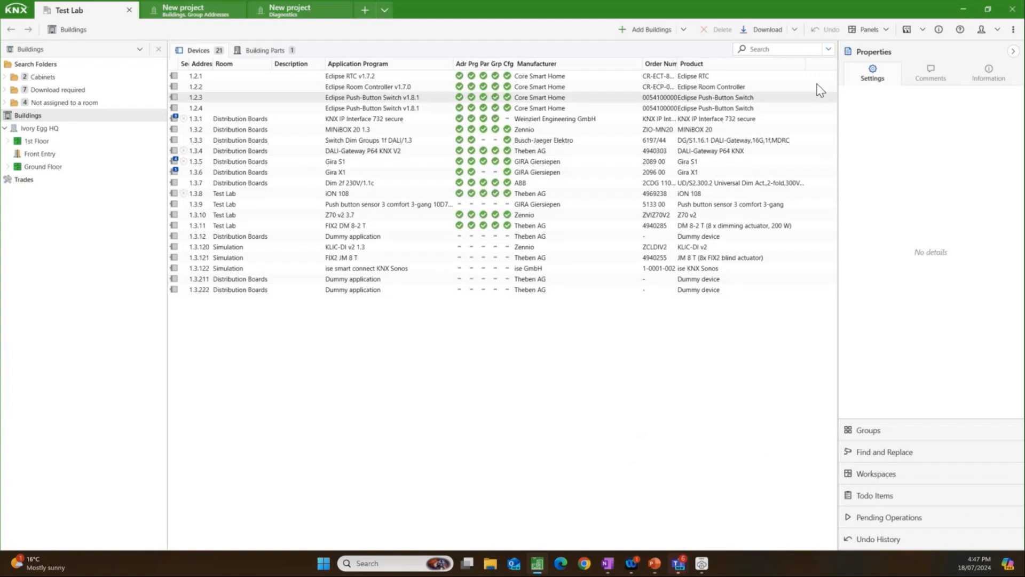
click(923, 30)
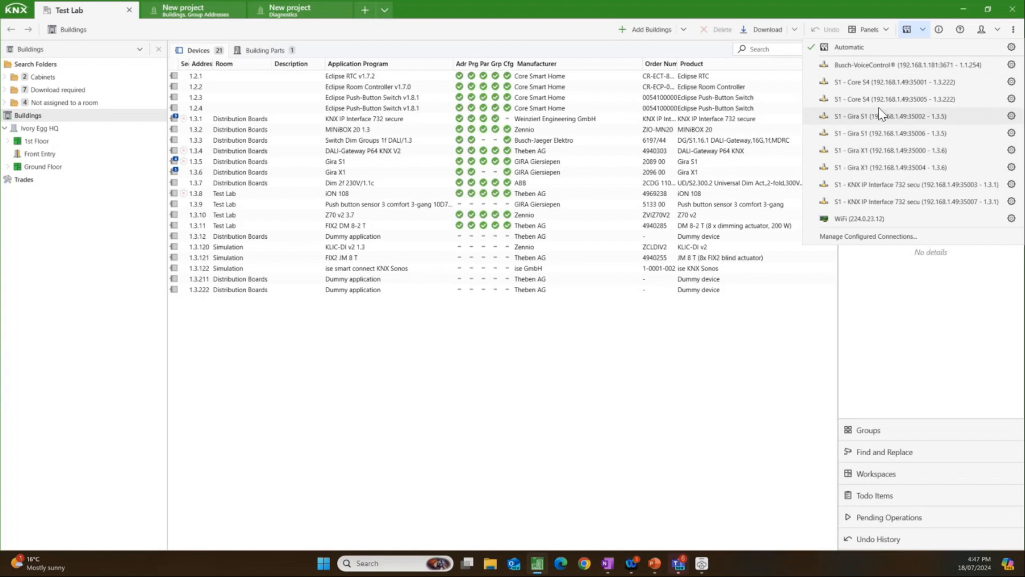
click(876, 123)
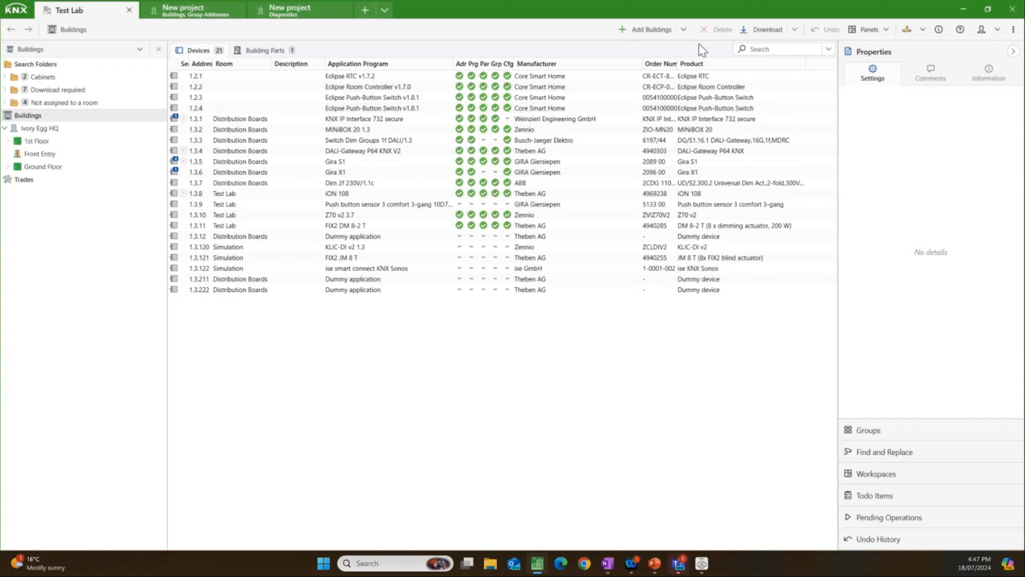
Step: Open the Diagnostics panel for the Test Lab project and move it into its own new tab
click(869, 30)
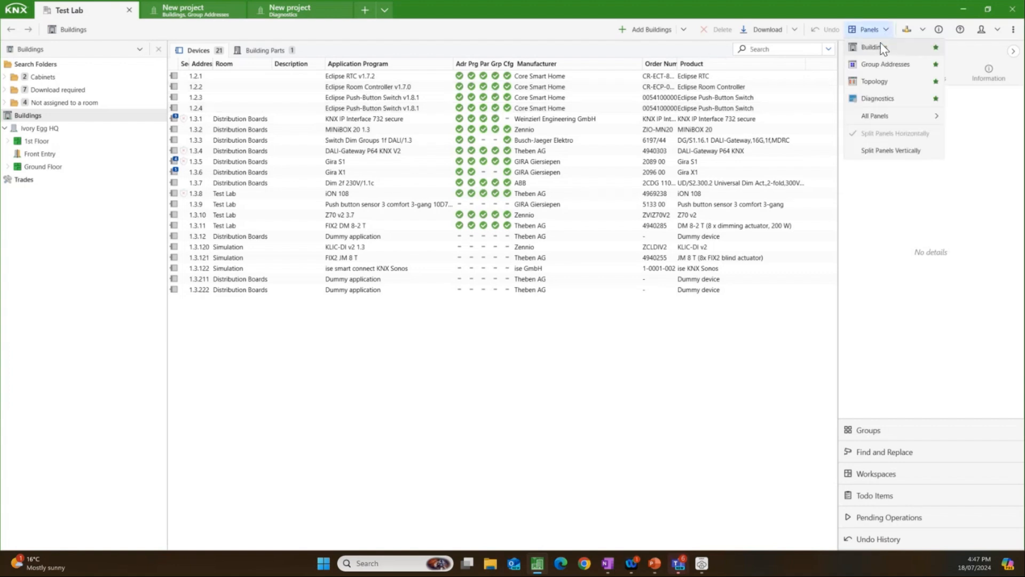
click(880, 100)
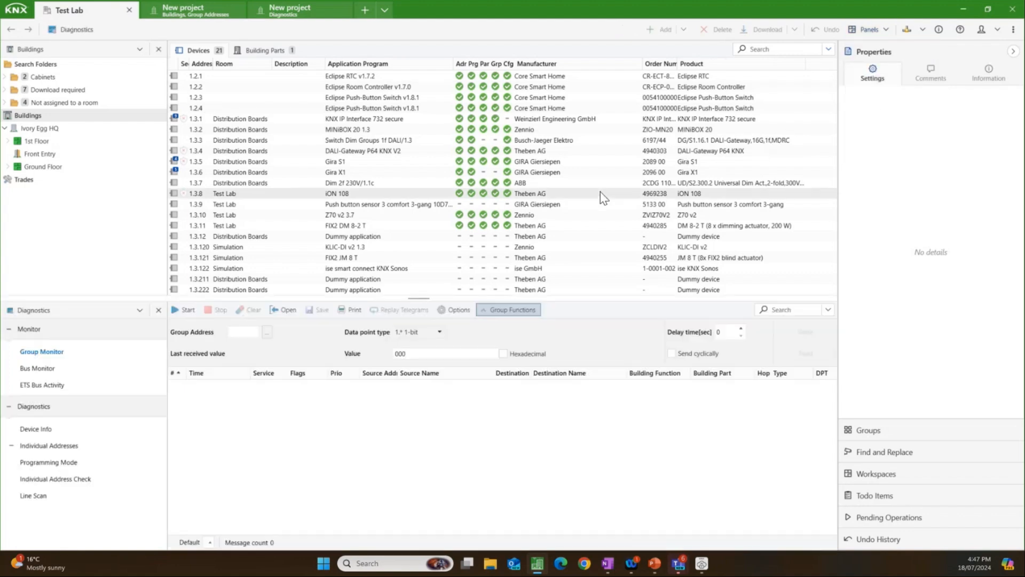
click(140, 310)
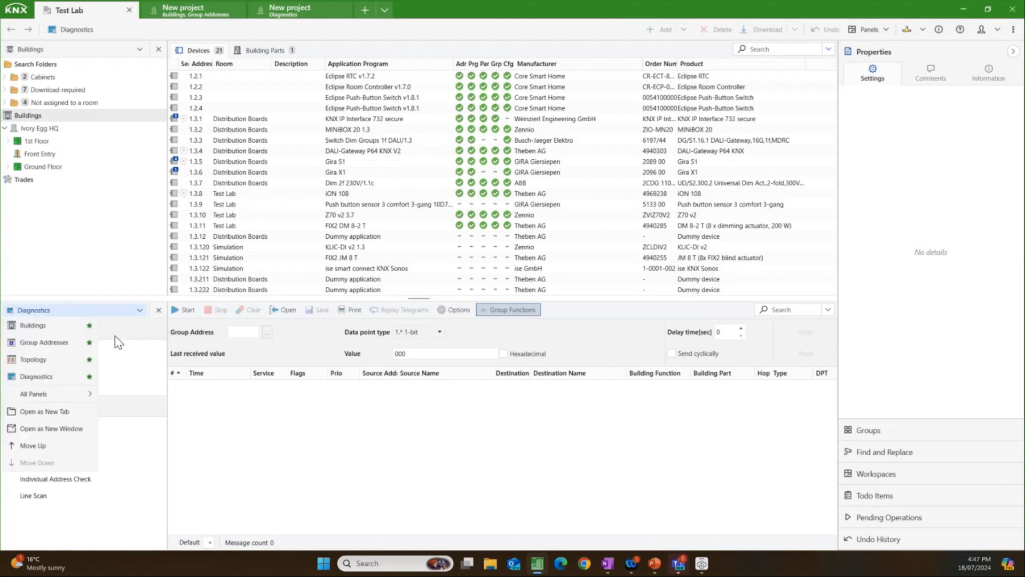
click(59, 413)
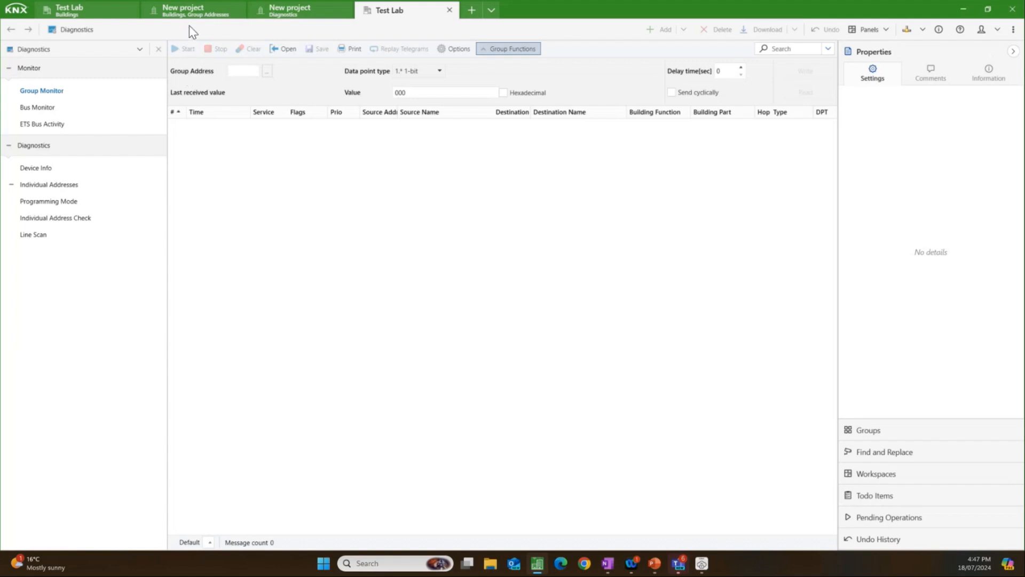
Step: Select the existing group address 0/0/9 Dimmer Ch 1 - Sw for the group functions and start the Group Monitor
click(267, 72)
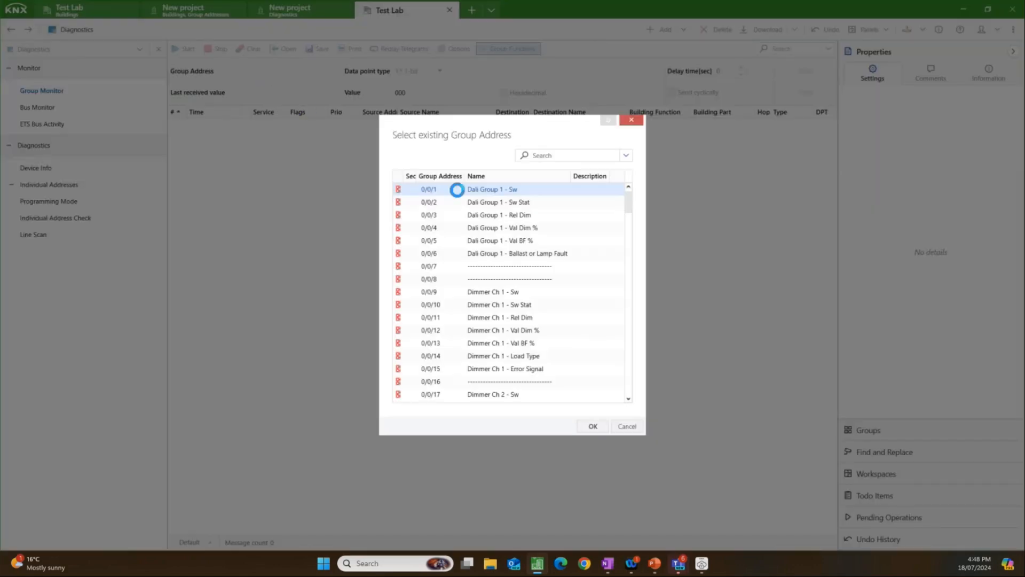
scroll(504, 309, down, 2)
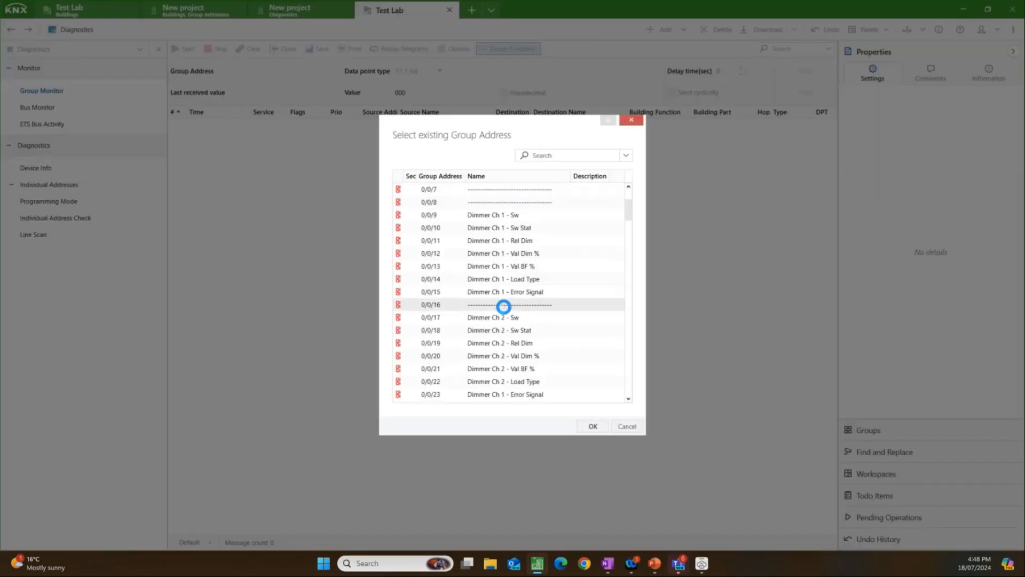
click(500, 215)
click(592, 425)
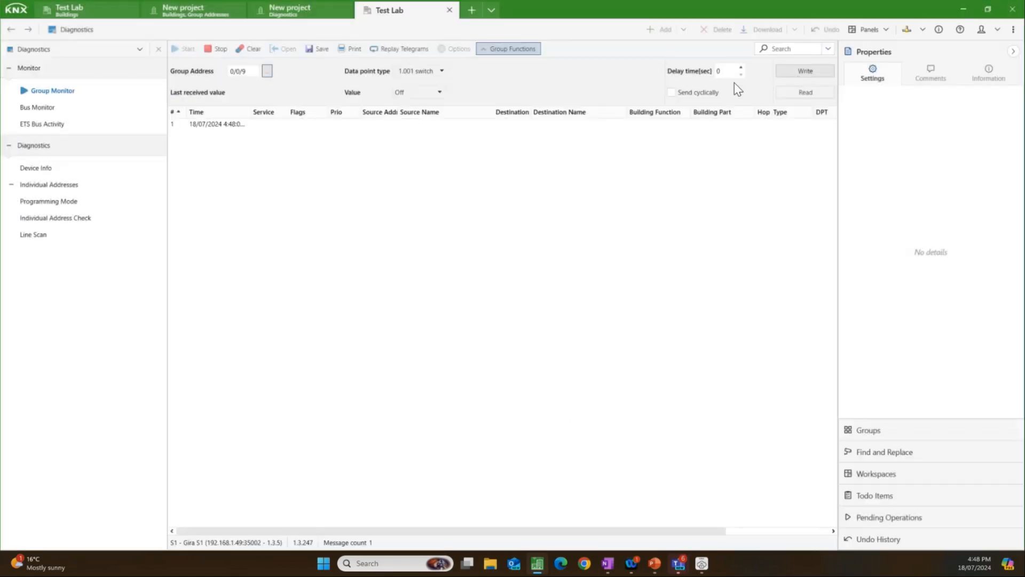
Step: Write the value On to the dimmer's switching address, view the telegrams with the Properties sidebar collapsed, and stop the recording
click(437, 92)
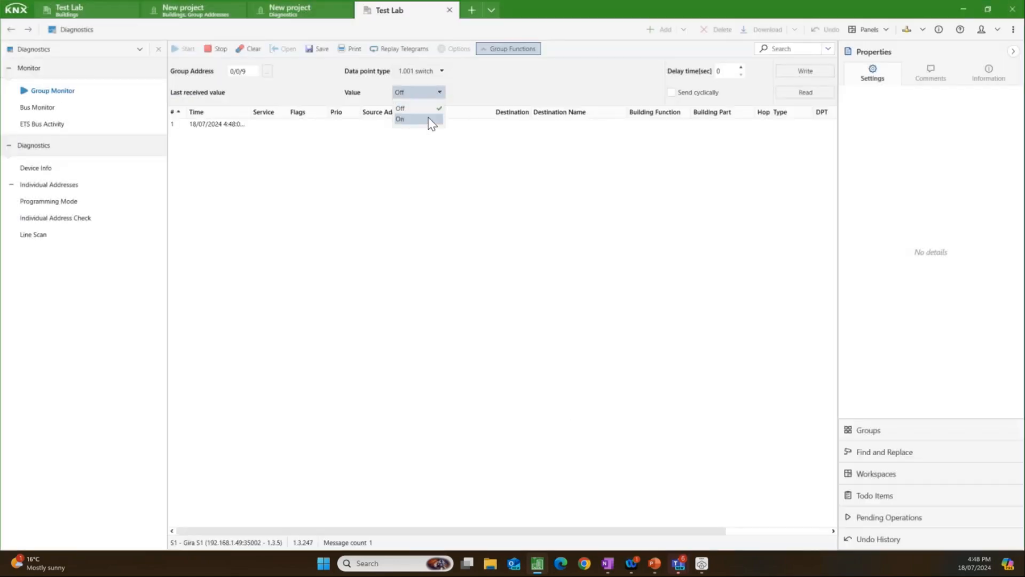
click(432, 118)
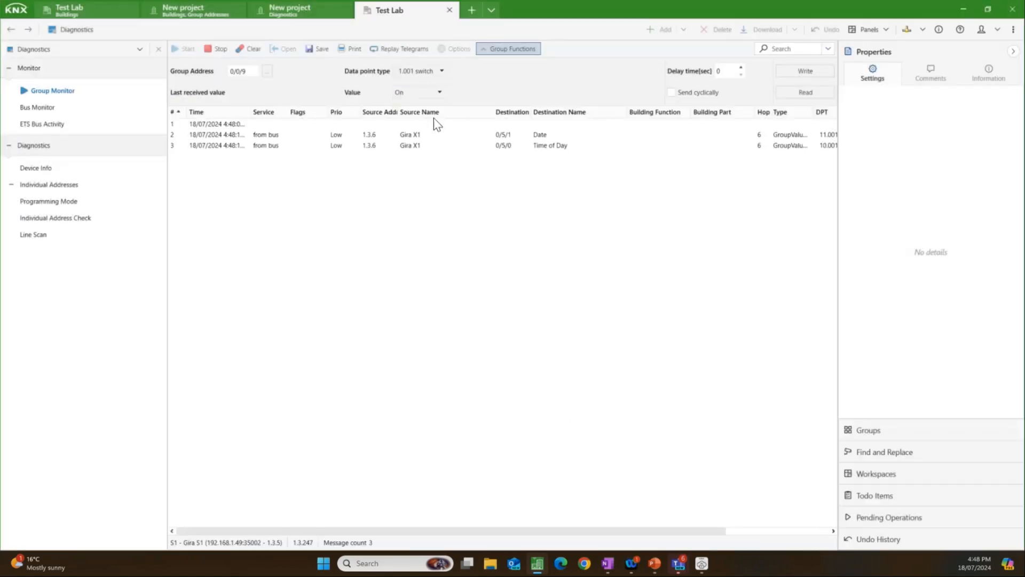
click(817, 76)
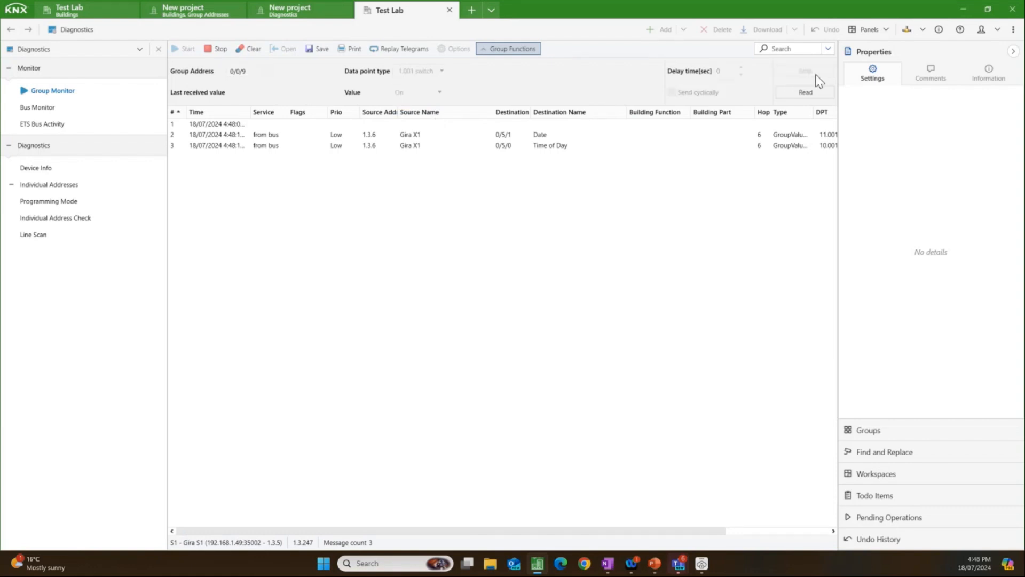
click(1014, 52)
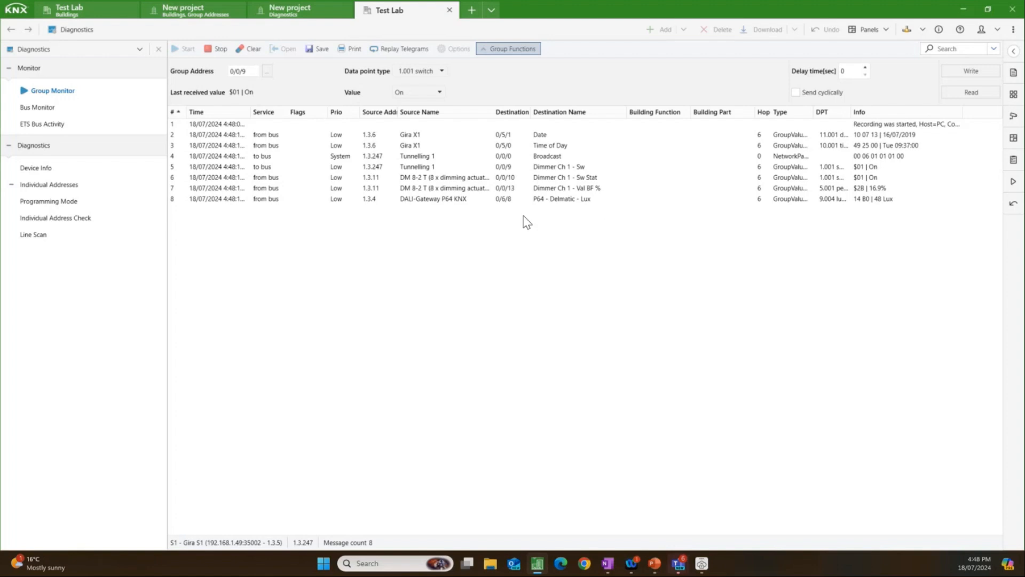
click(217, 49)
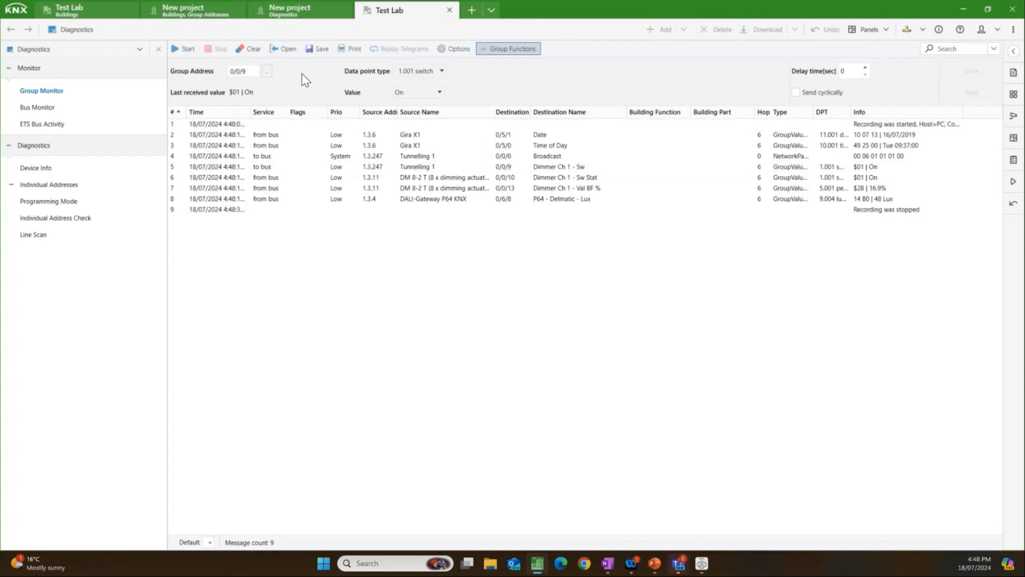
Step: Return to the New project building view and list the devices under the Download required search folder
click(199, 14)
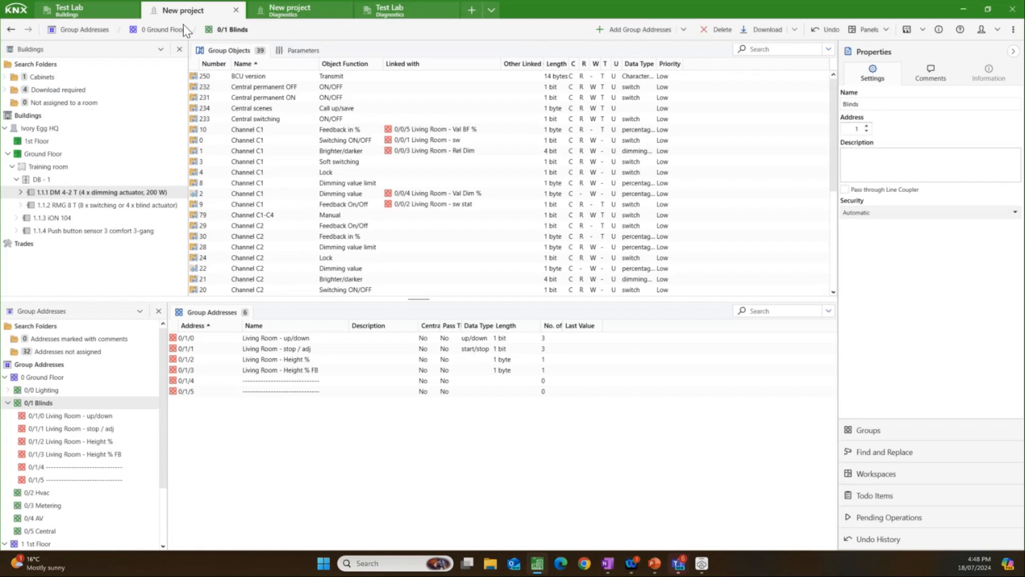
click(81, 91)
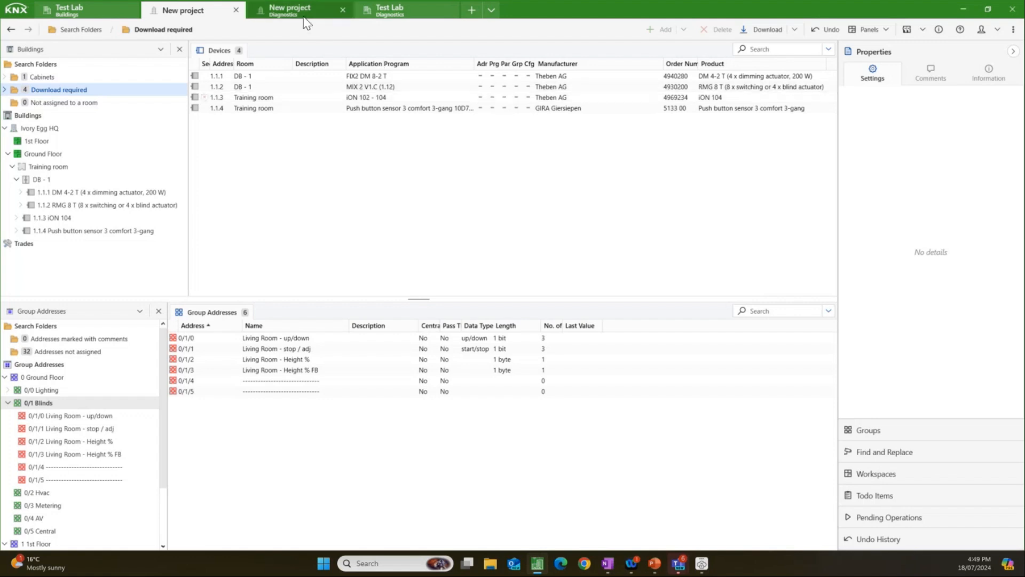
click(382, 13)
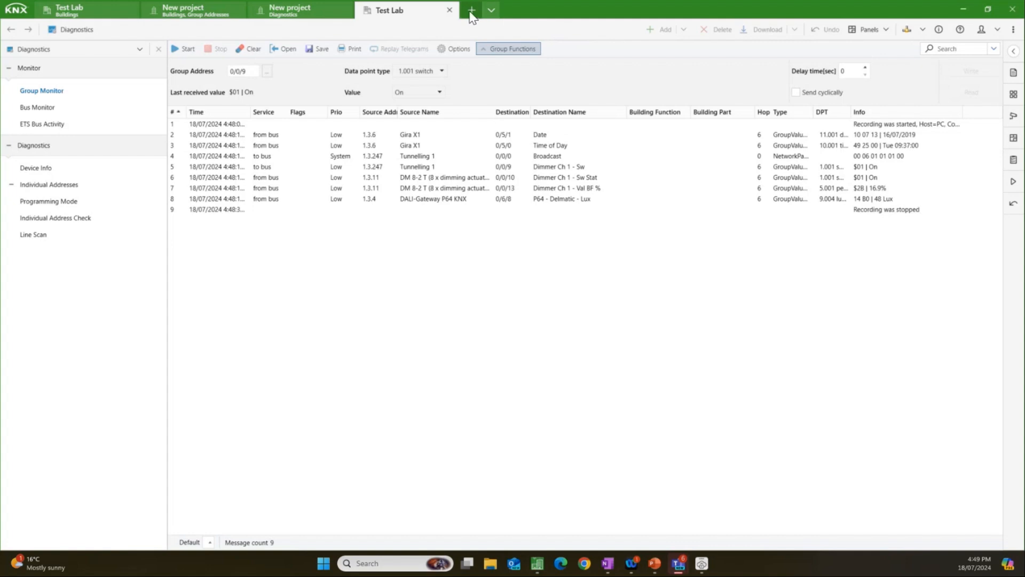
click(238, 11)
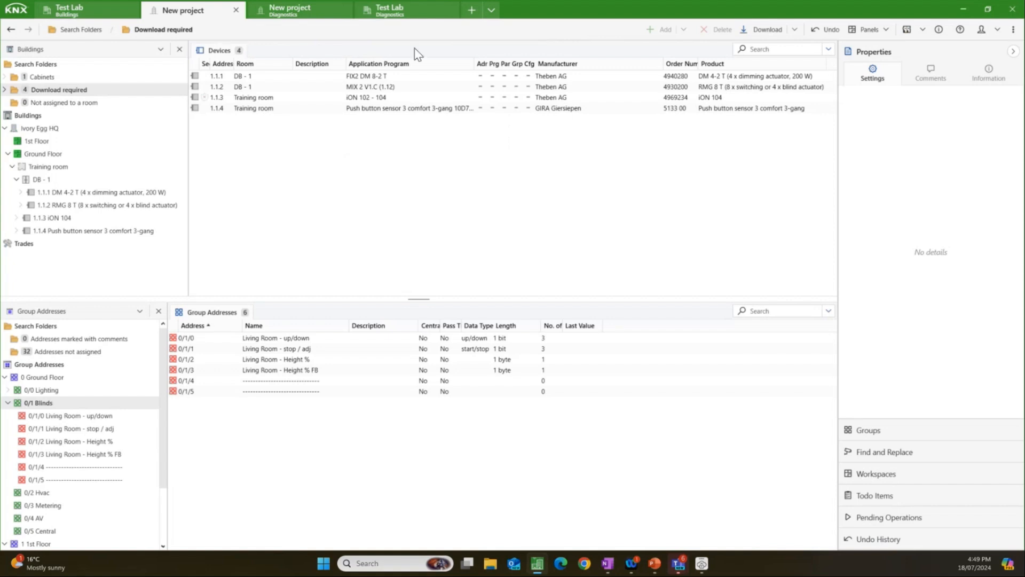
Step: Add the Reports panel to the New project workspace and open it as a separate tab
click(885, 30)
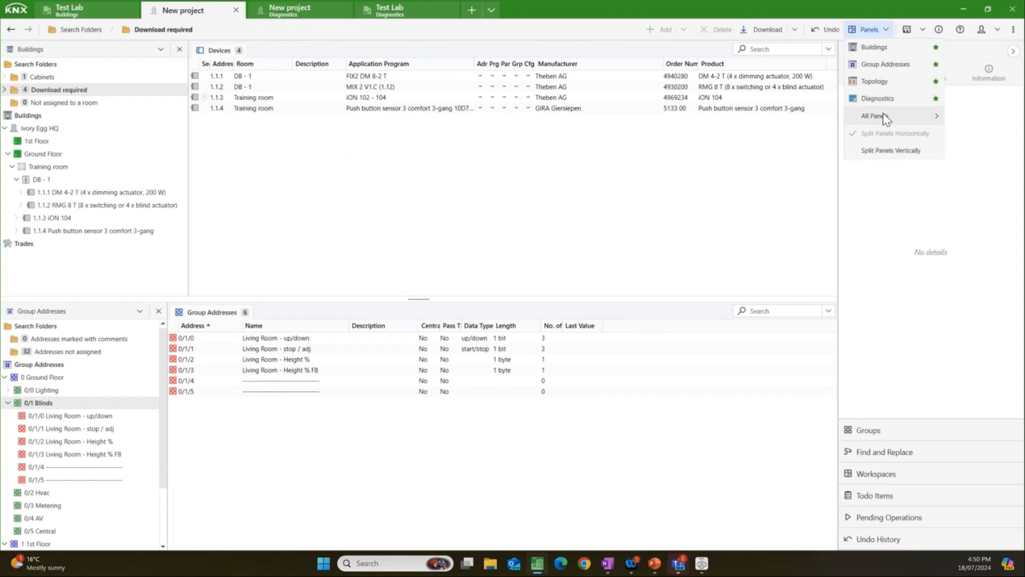
mouse_move(885, 118)
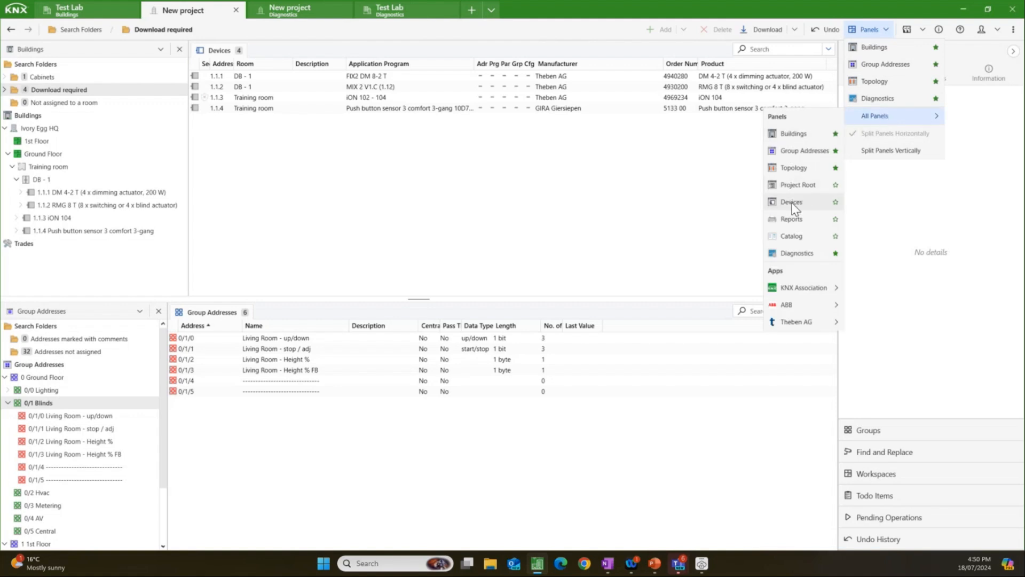
click(799, 223)
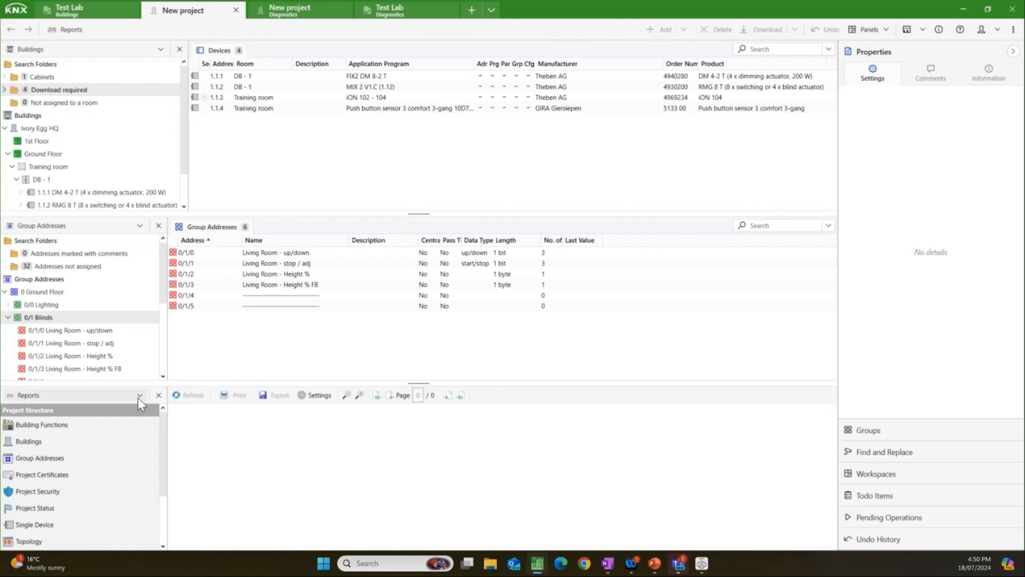
click(139, 399)
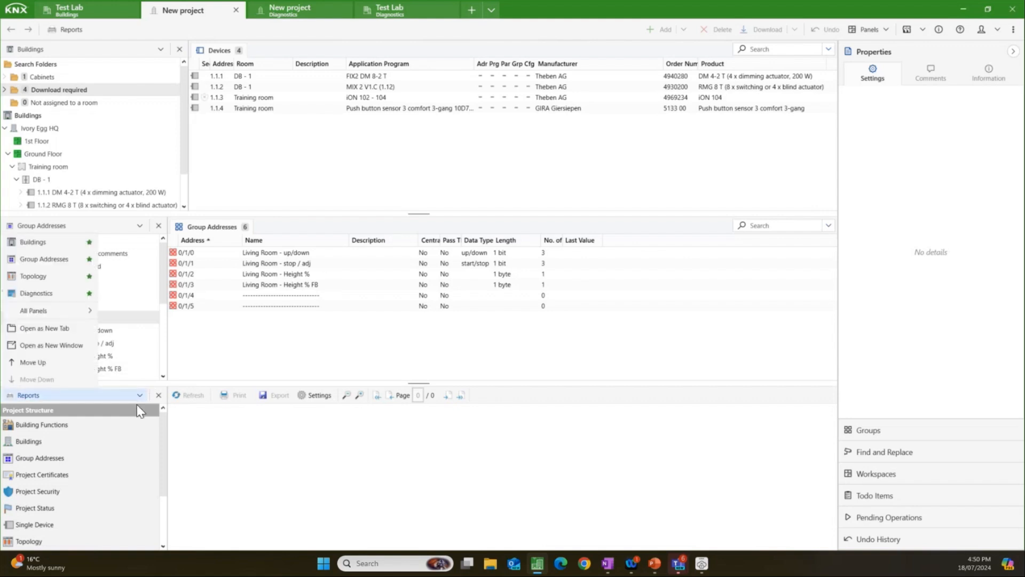
click(69, 331)
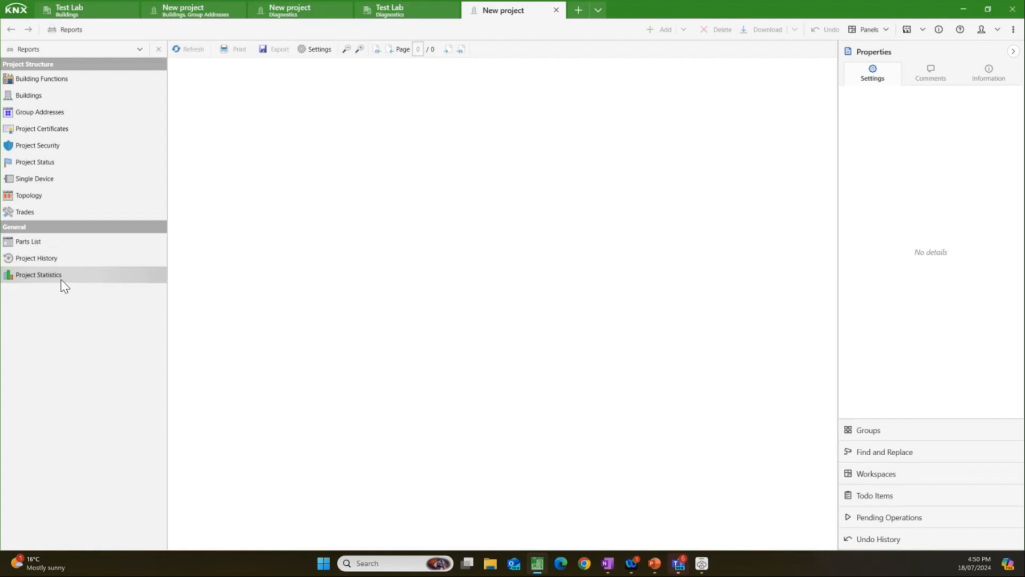
Step: Generate the Parts List report and read down to its device table
click(74, 251)
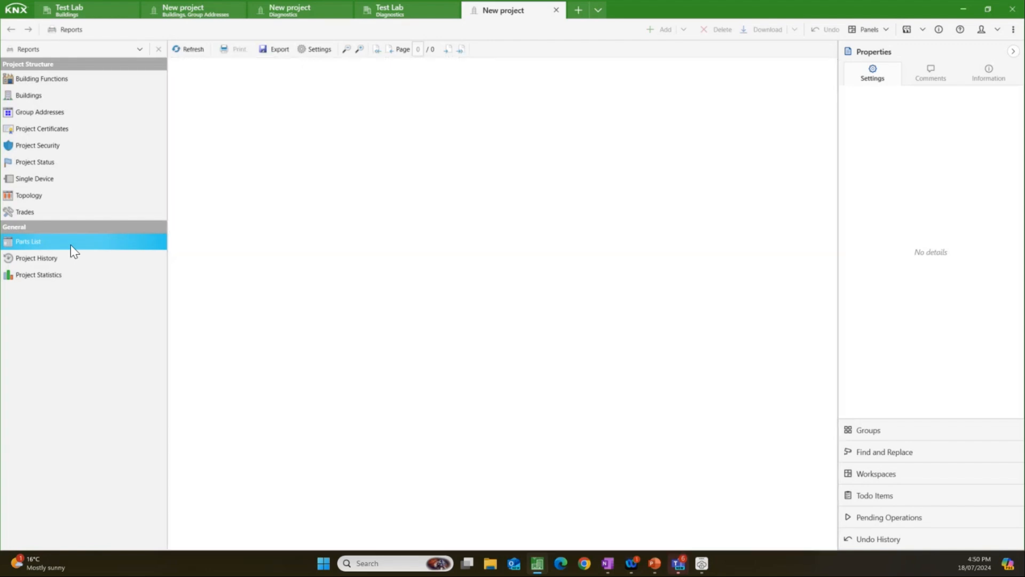
scroll(574, 329, down, 3)
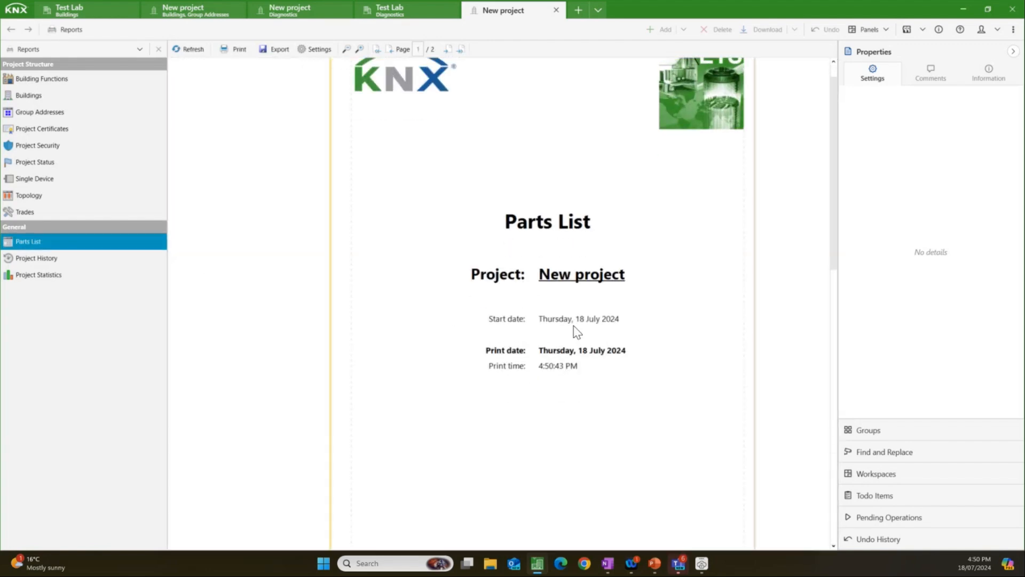
scroll(574, 334, down, 5)
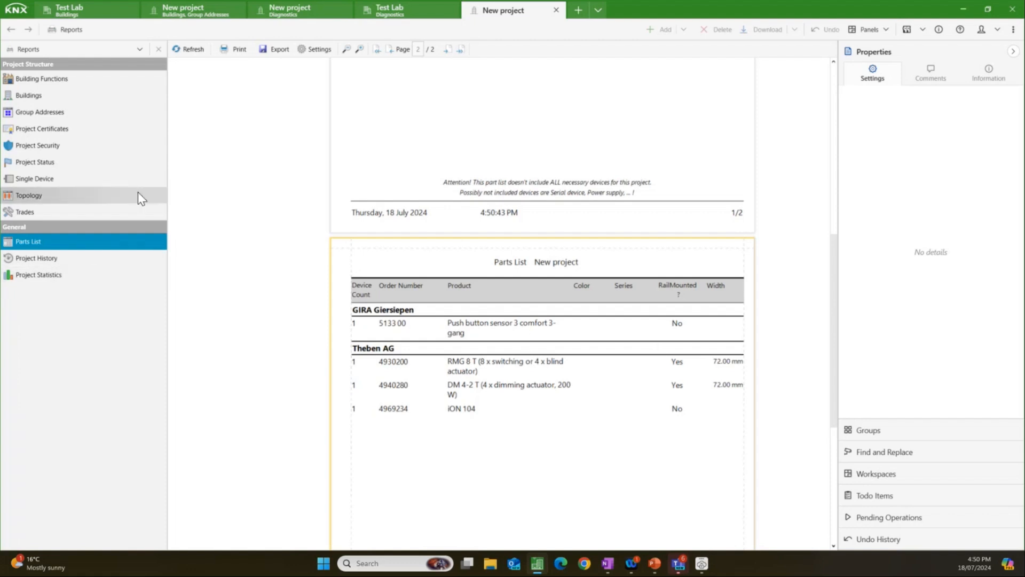
Step: Generate the Buildings report and review its cover page and the list of devices by room
click(59, 96)
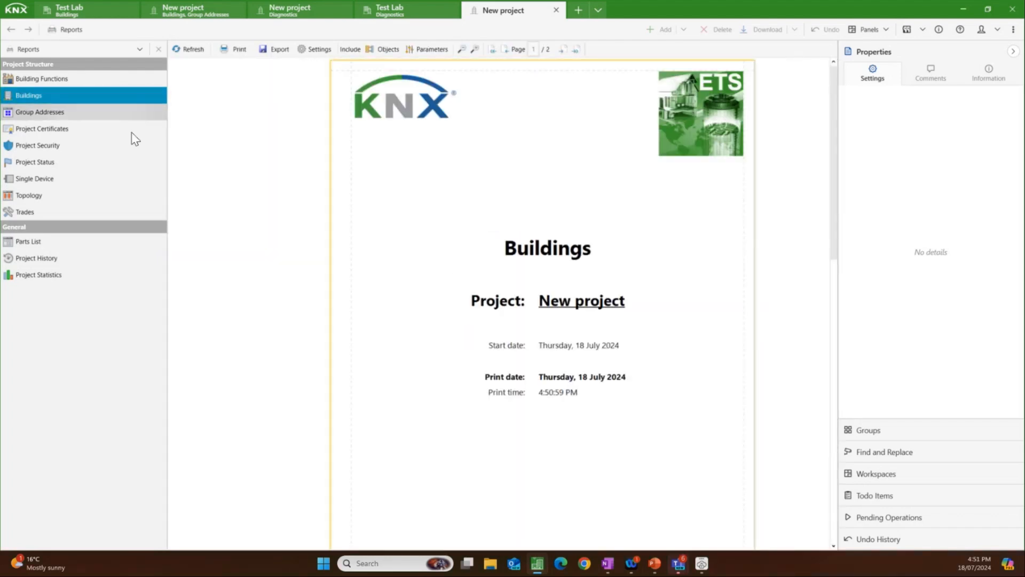
scroll(555, 312, down, 5)
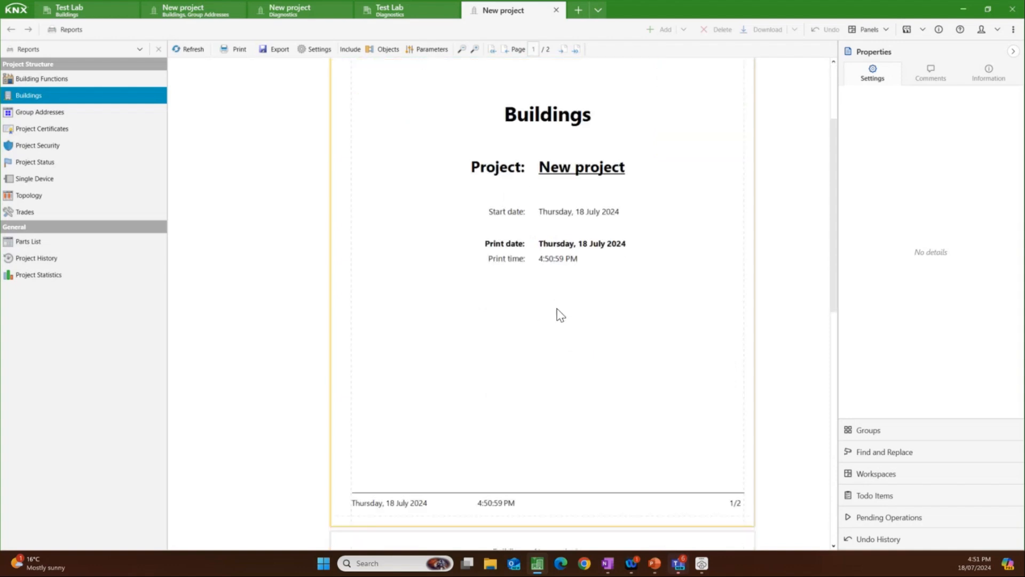
scroll(552, 307, down, 5)
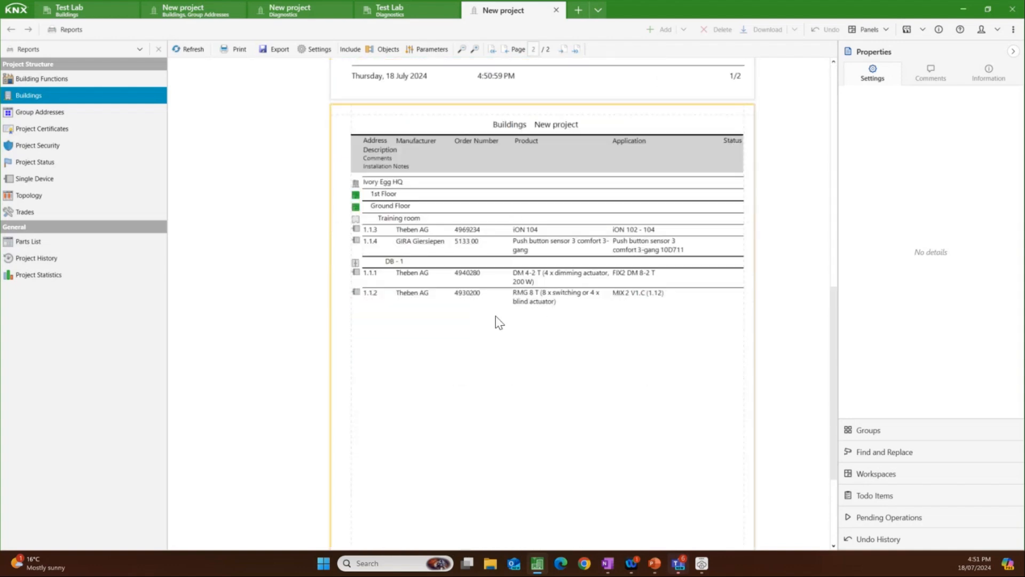
scroll(521, 312, up, 2)
scroll(513, 302, up, 3)
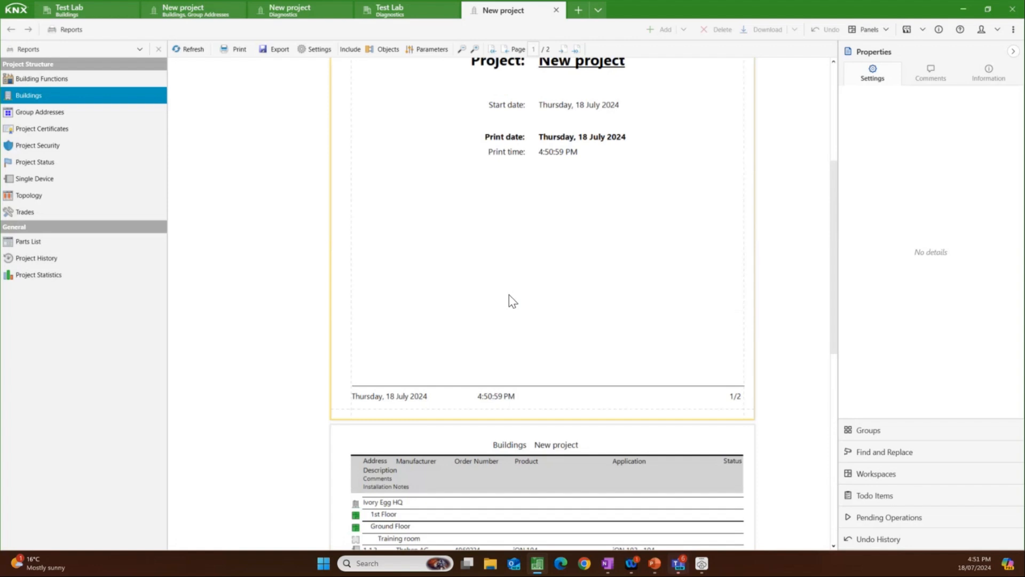
scroll(488, 272, up, 1)
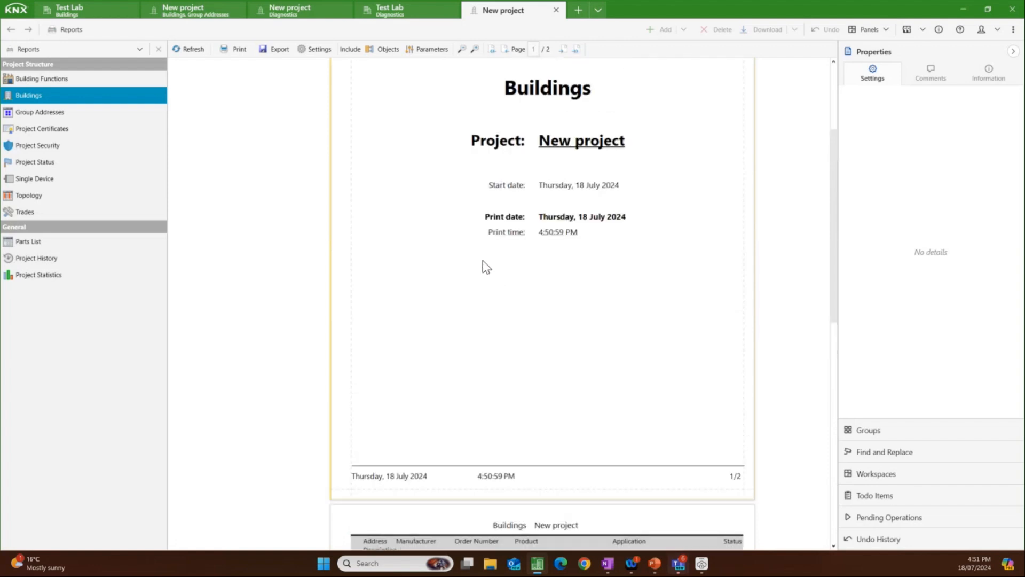
Step: Include objects and parameters in the Buildings report and read the detailed pages for devices 1.1.3 and 1.1.4
click(382, 49)
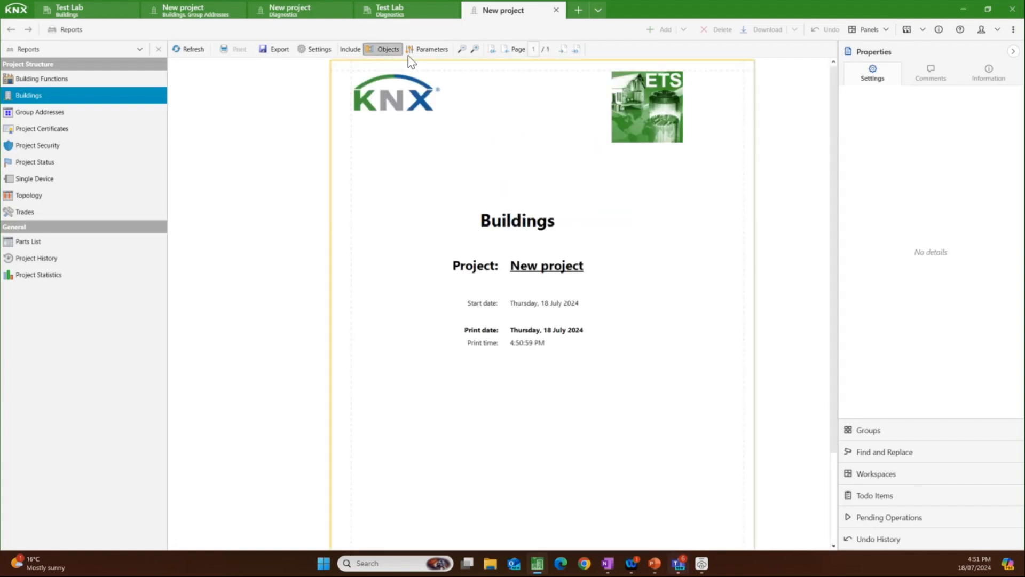
click(432, 50)
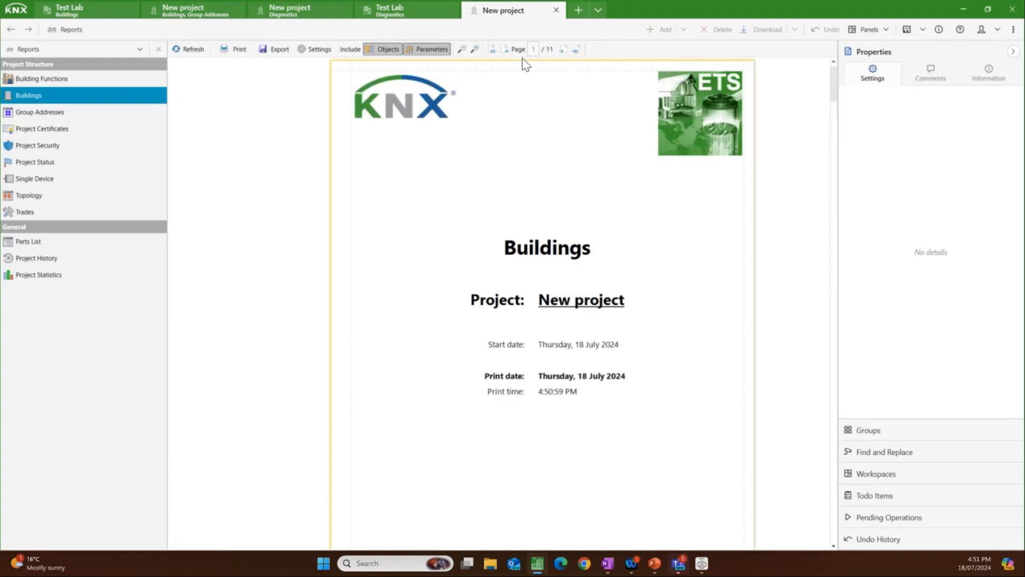
scroll(501, 177, down, 2)
scroll(501, 177, down, 7)
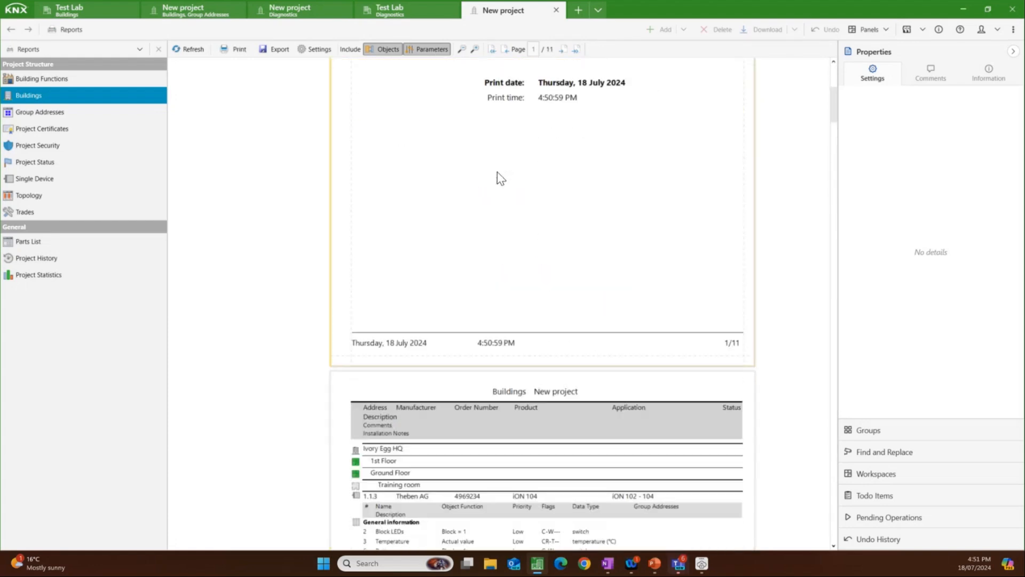
scroll(498, 178, down, 3)
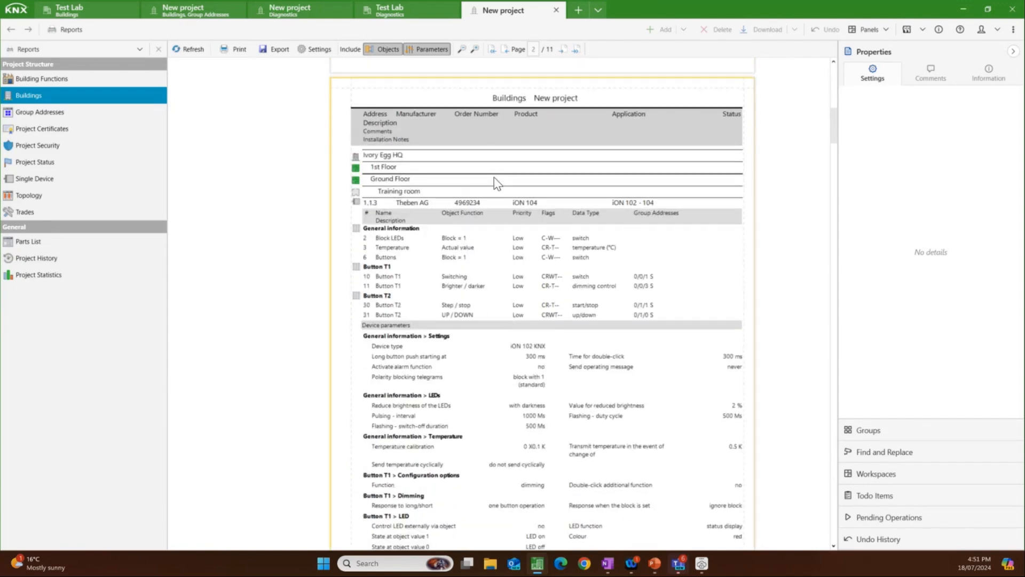
scroll(470, 197, down, 1)
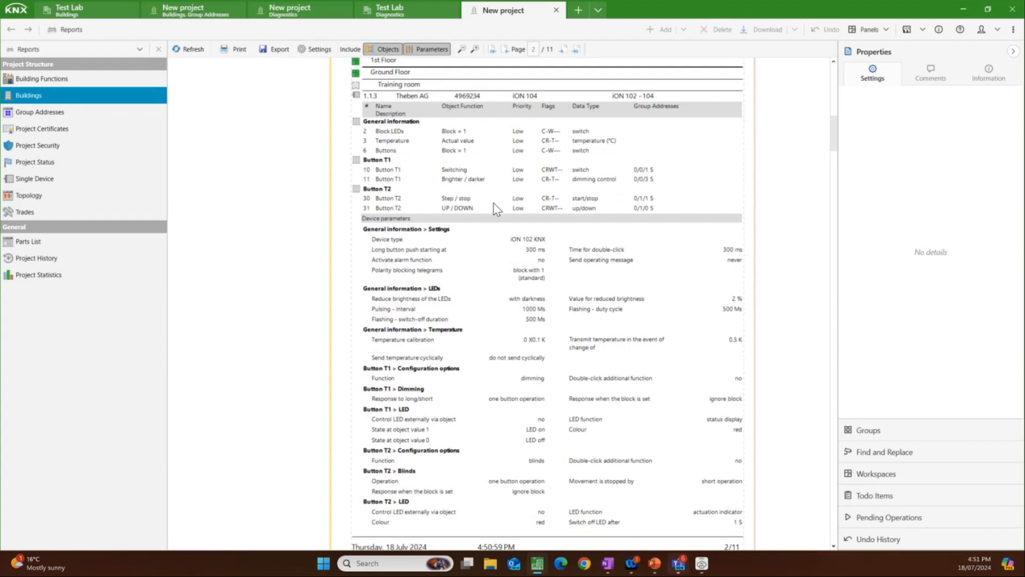
scroll(494, 209, down, 3)
scroll(493, 205, down, 5)
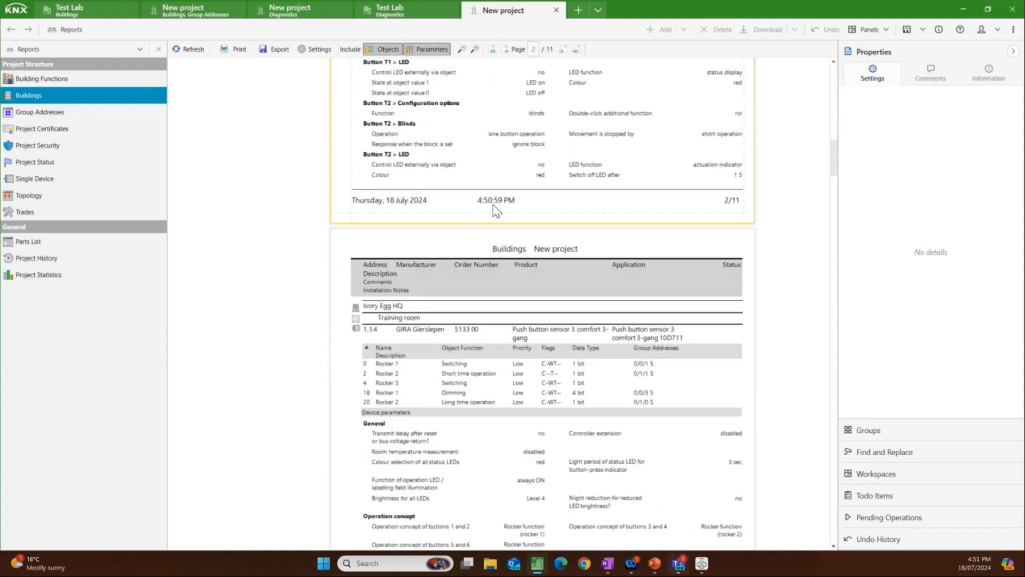
Step: Read the rest of the Buildings report for push button 1.1.4 and the object list of dimming actuator 1.1.1
scroll(493, 205, down, 3)
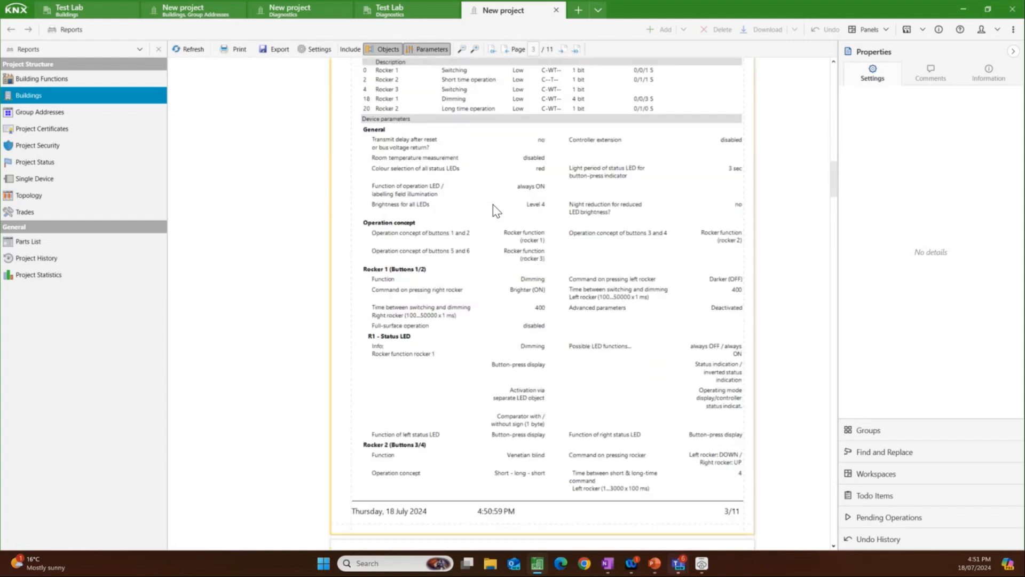
scroll(493, 204, down, 6)
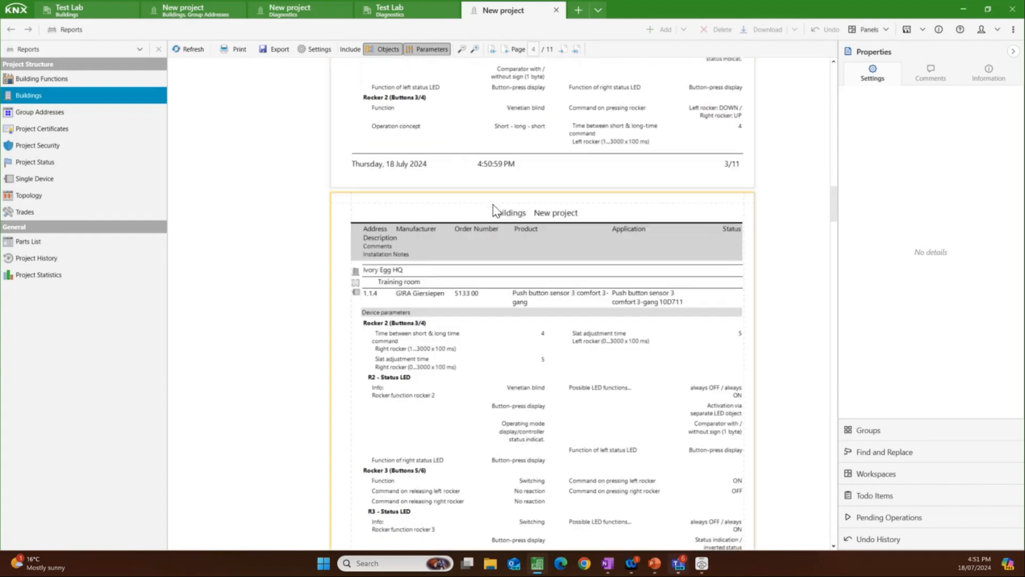
scroll(494, 205, down, 7)
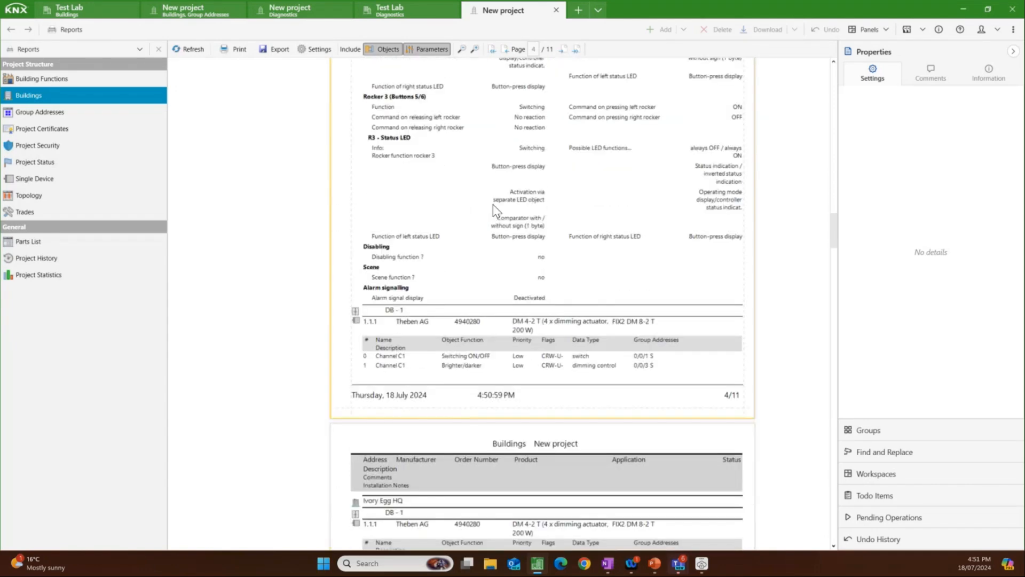
scroll(492, 204, down, 3)
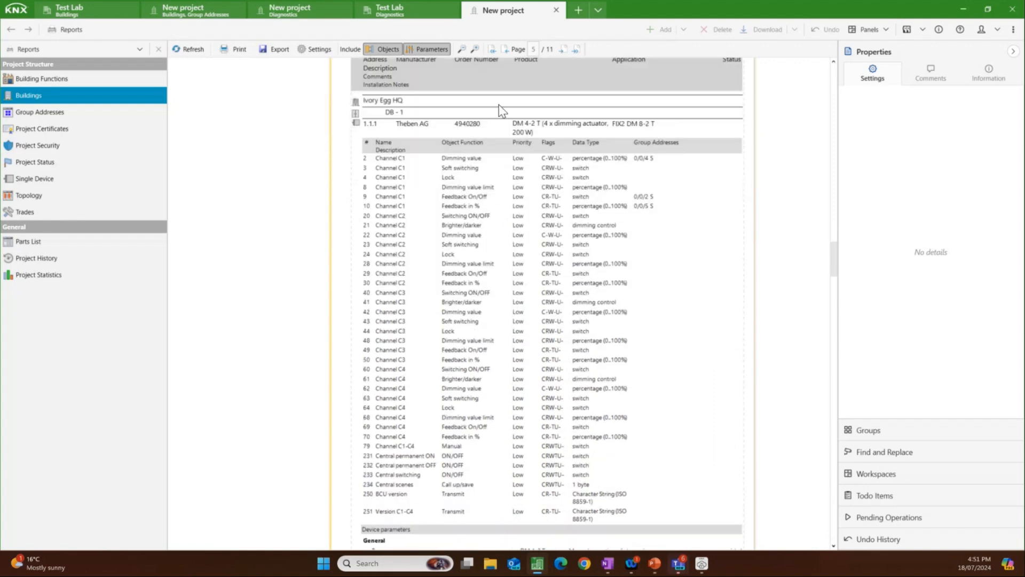
Step: Open a project overview in a new tab and bring up the project file export for New project, dismissing it without saving
click(579, 11)
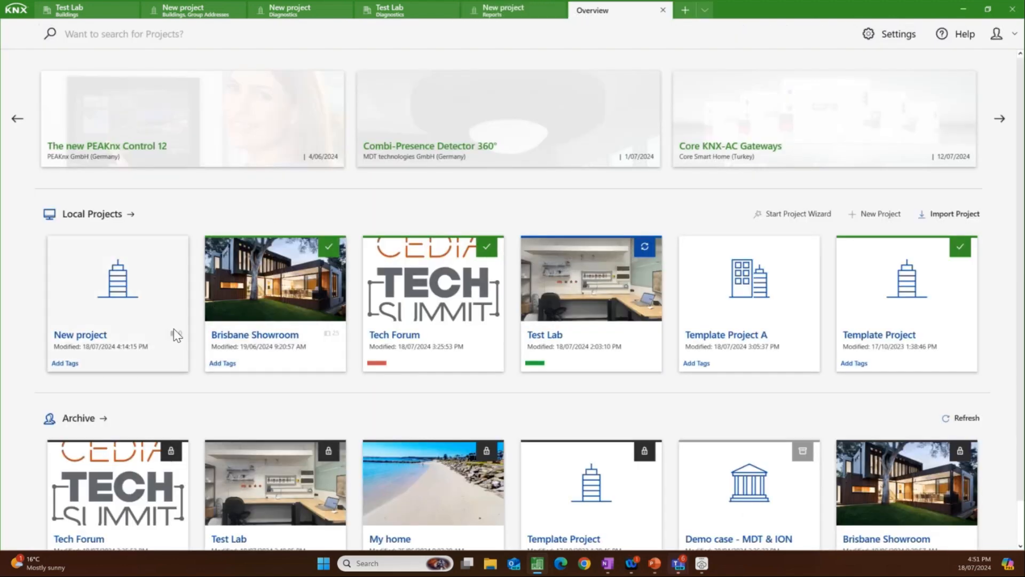
mouse_move(162, 338)
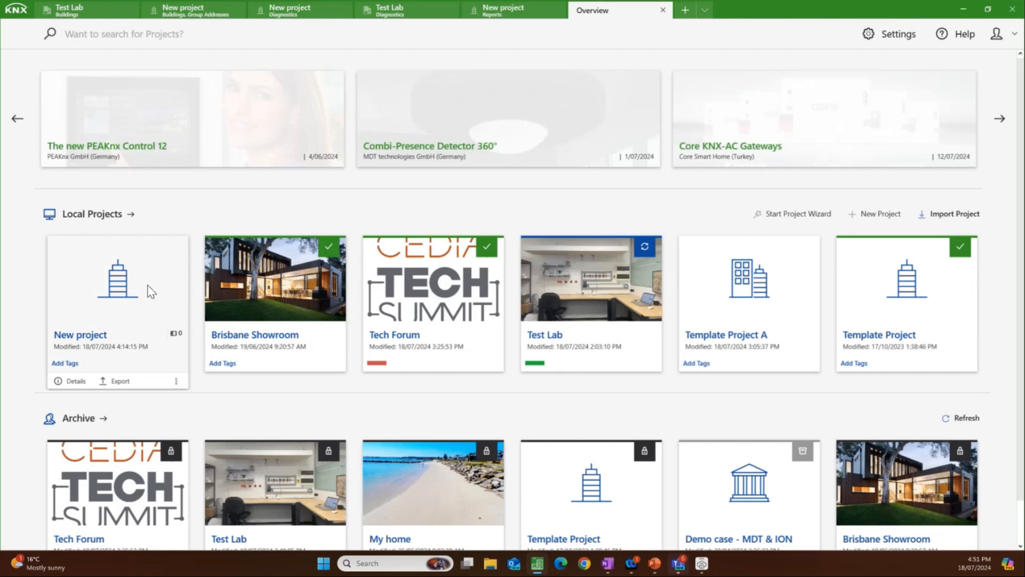
click(118, 381)
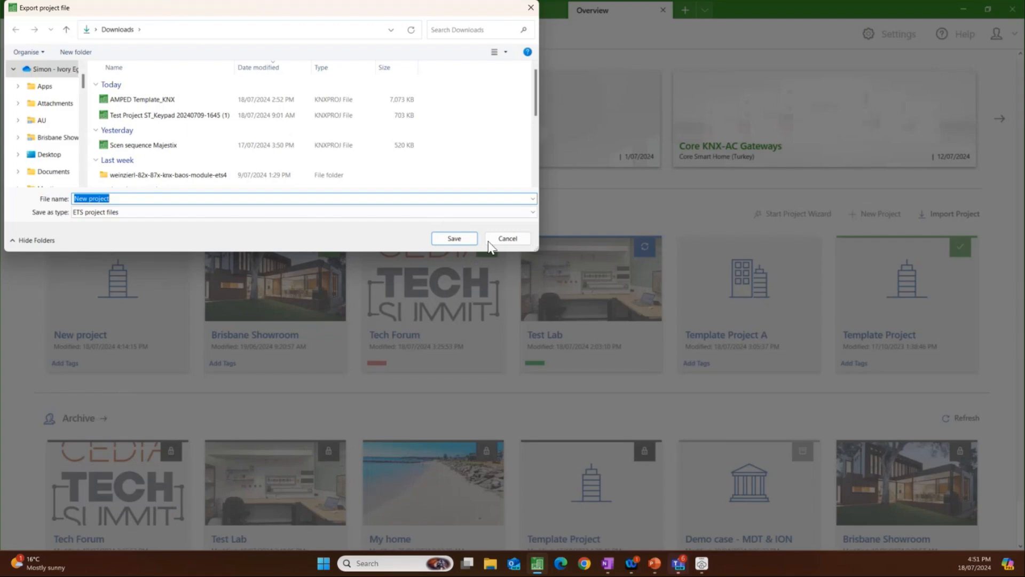
click(508, 238)
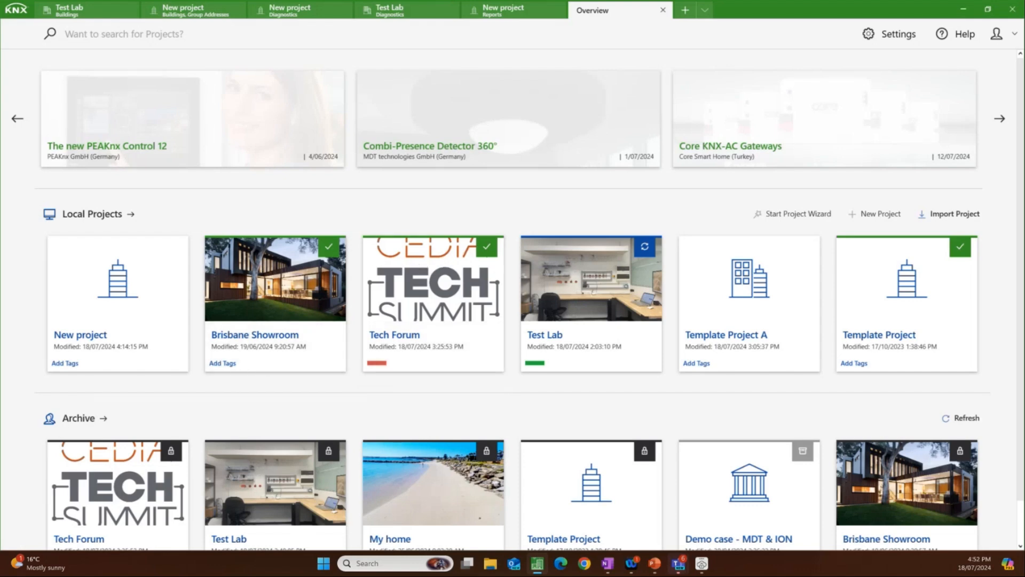
key(alt+Tab)
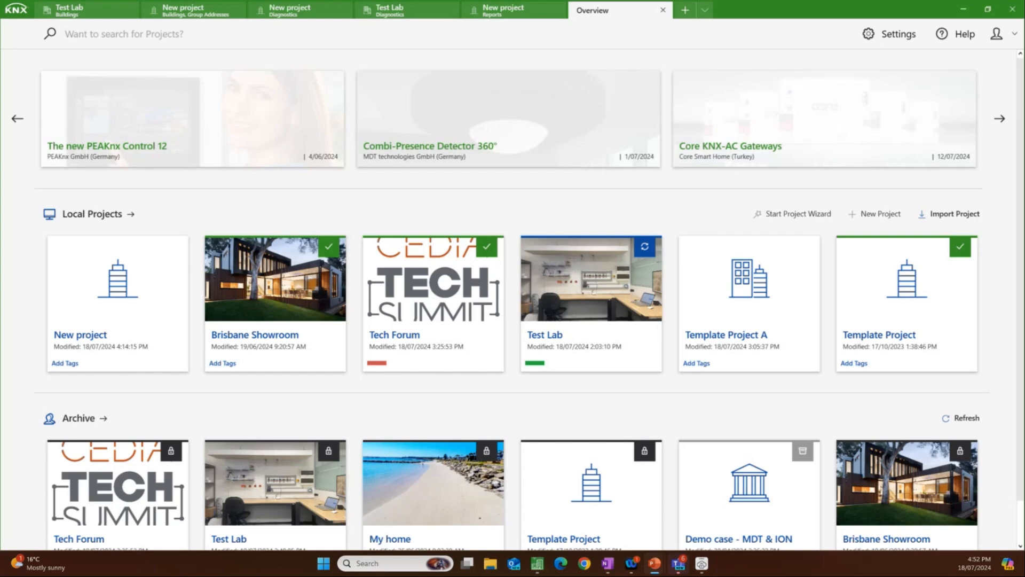
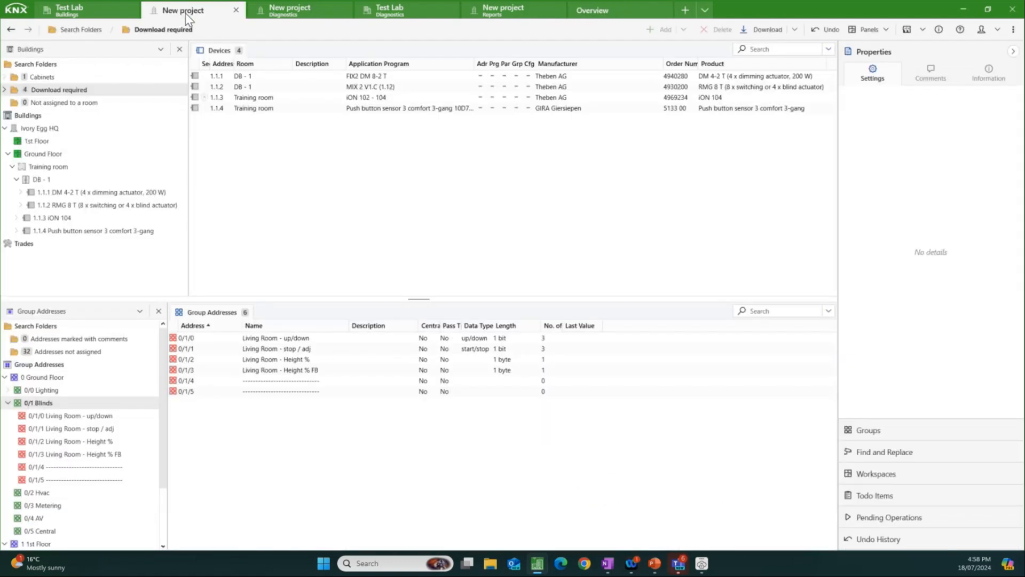
Step: In the Test Lab project, expand 1st Floor down to Distribution Boards and bring up the actions for DALI gateway 1.3.4
click(89, 15)
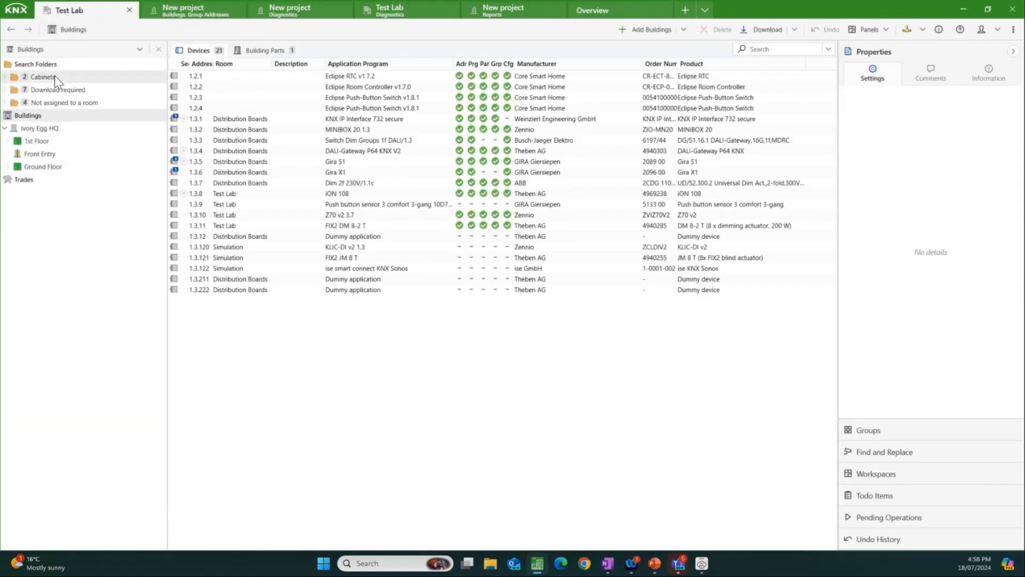
click(8, 142)
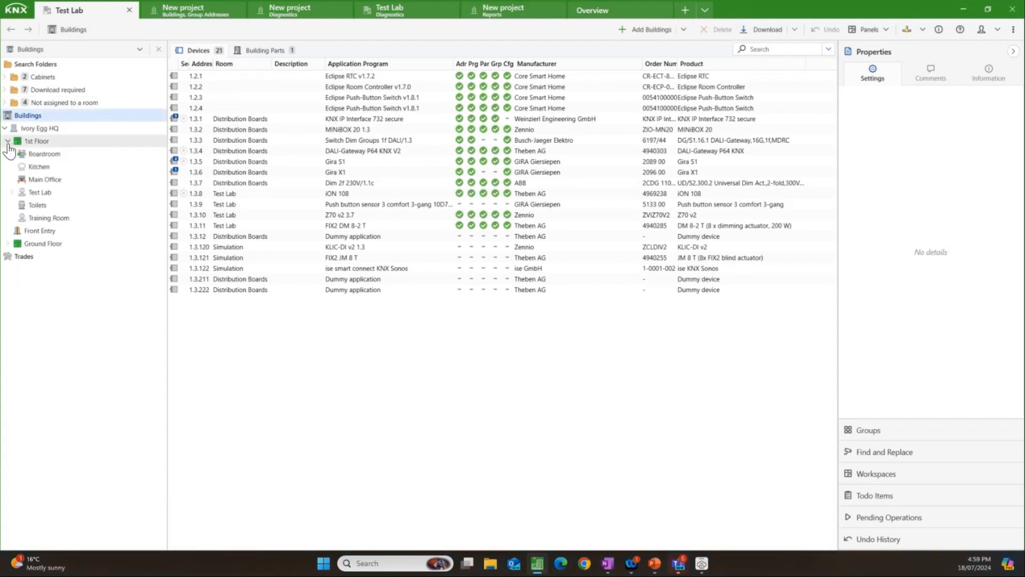
click(12, 192)
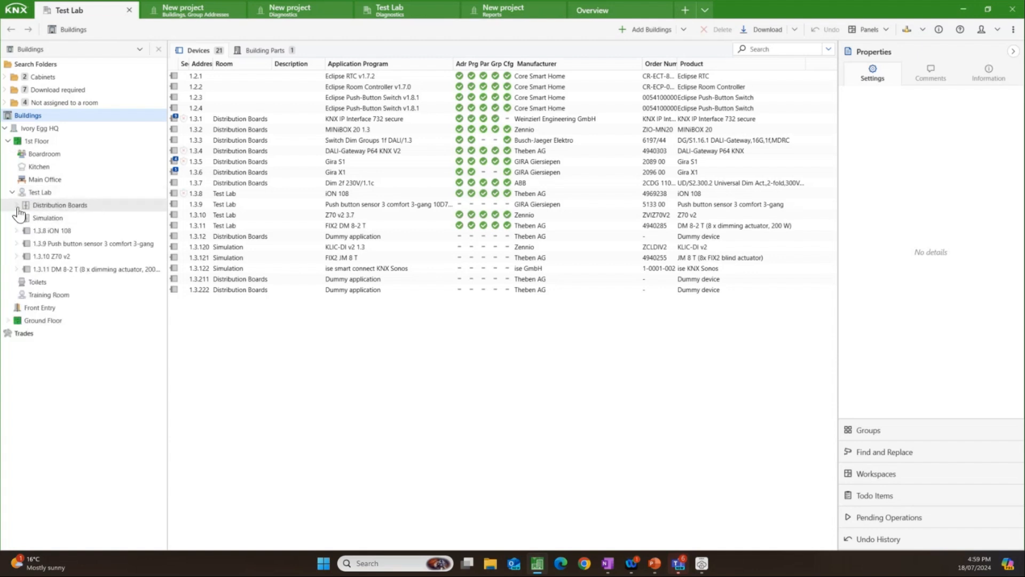
click(17, 206)
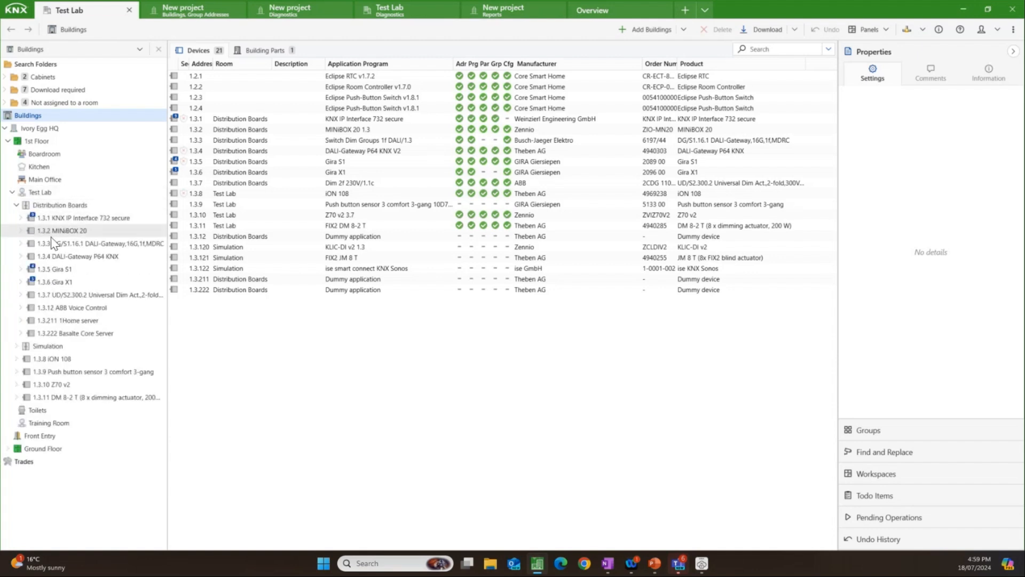
click(70, 256)
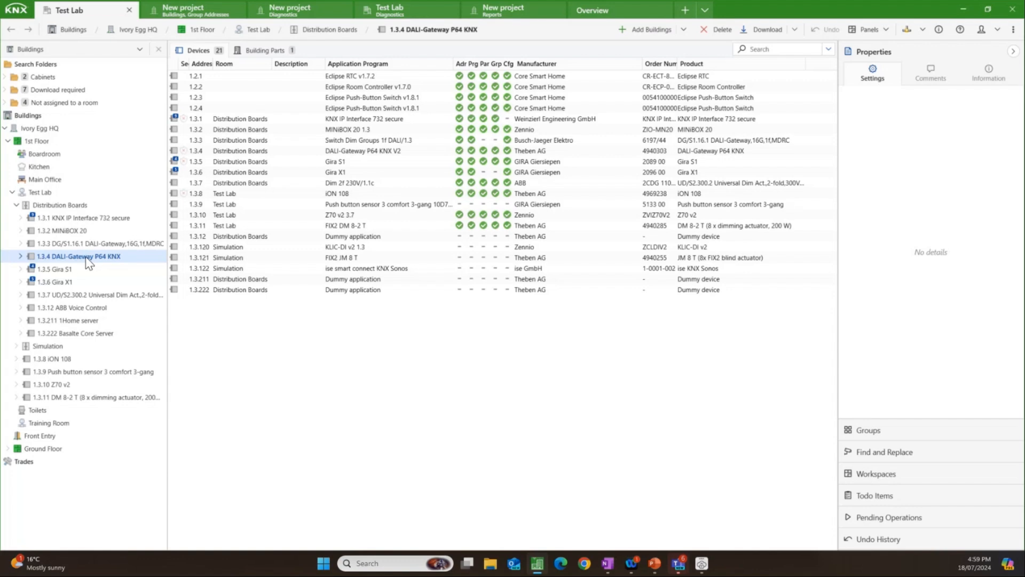
right_click(87, 262)
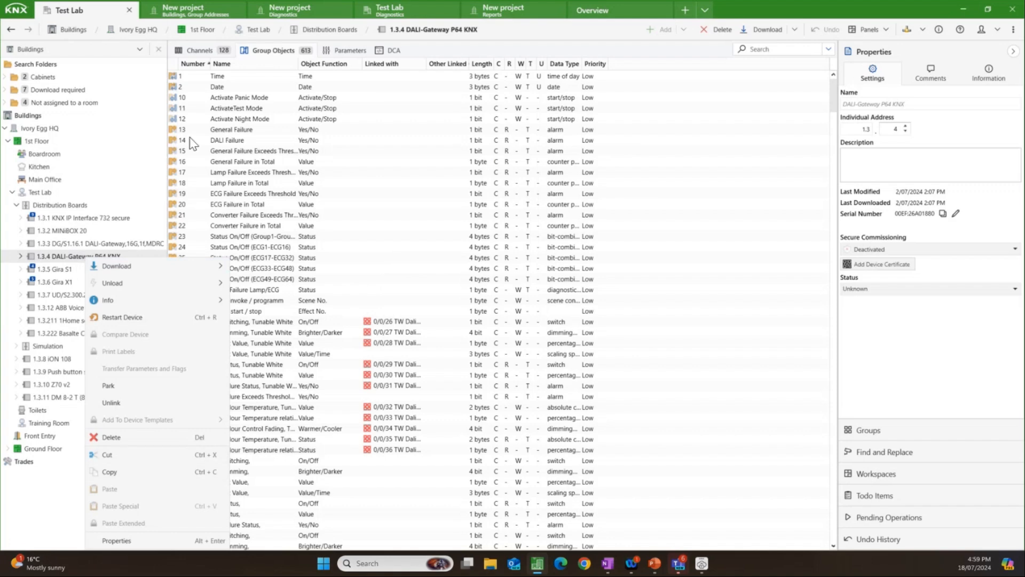
Step: Return to New project and check the actions offered for the Training room, dismissing them without choosing one
click(193, 6)
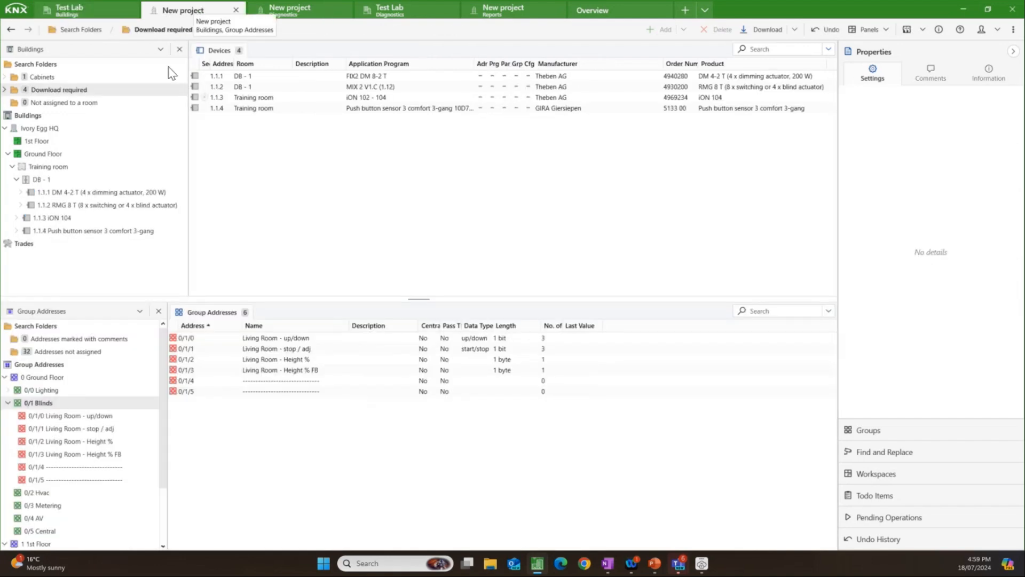
click(72, 168)
right_click(77, 170)
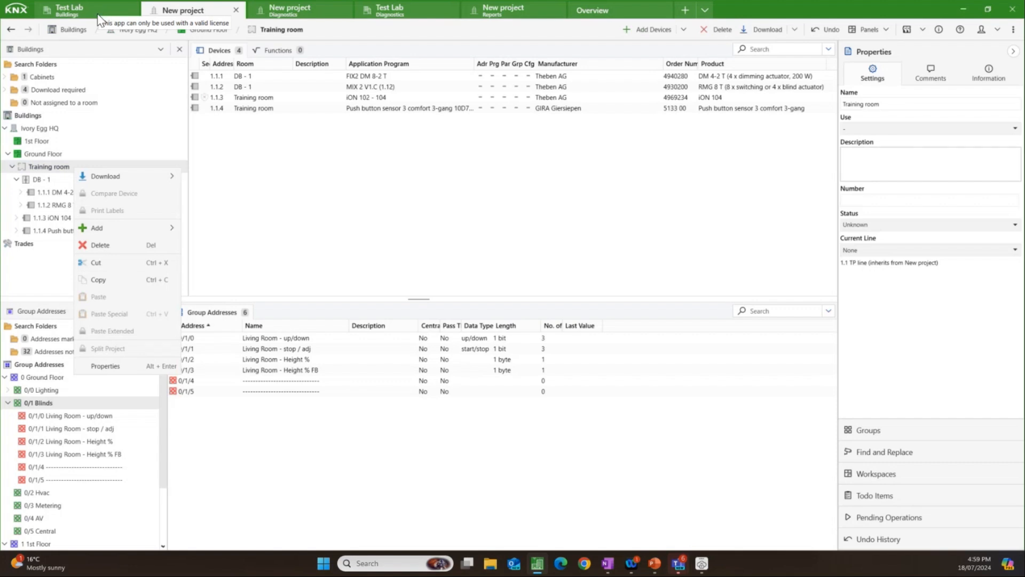
click(243, 213)
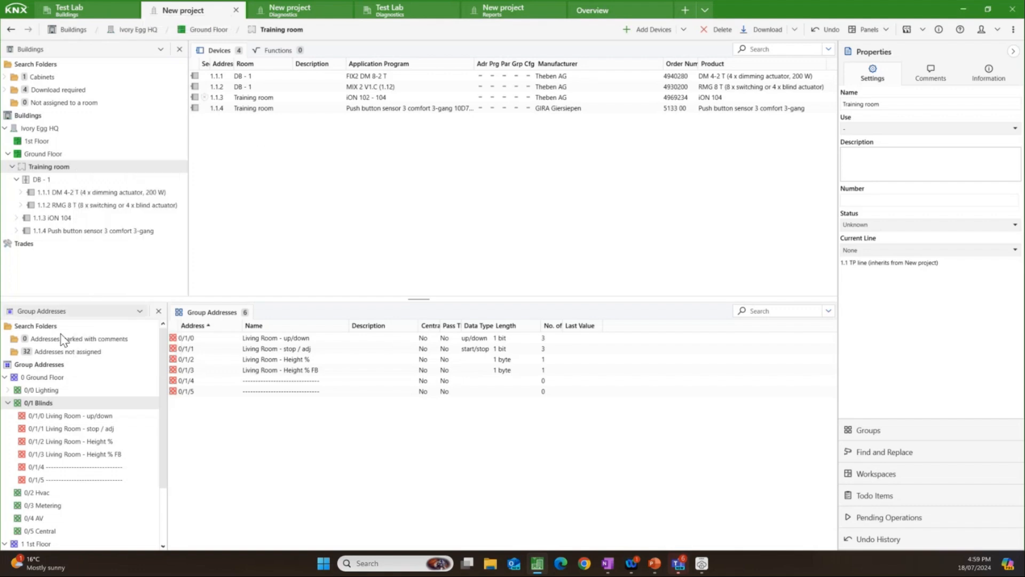
Step: Check the export and import options for the whole group address list of New project, dismissing them without choosing one
click(50, 364)
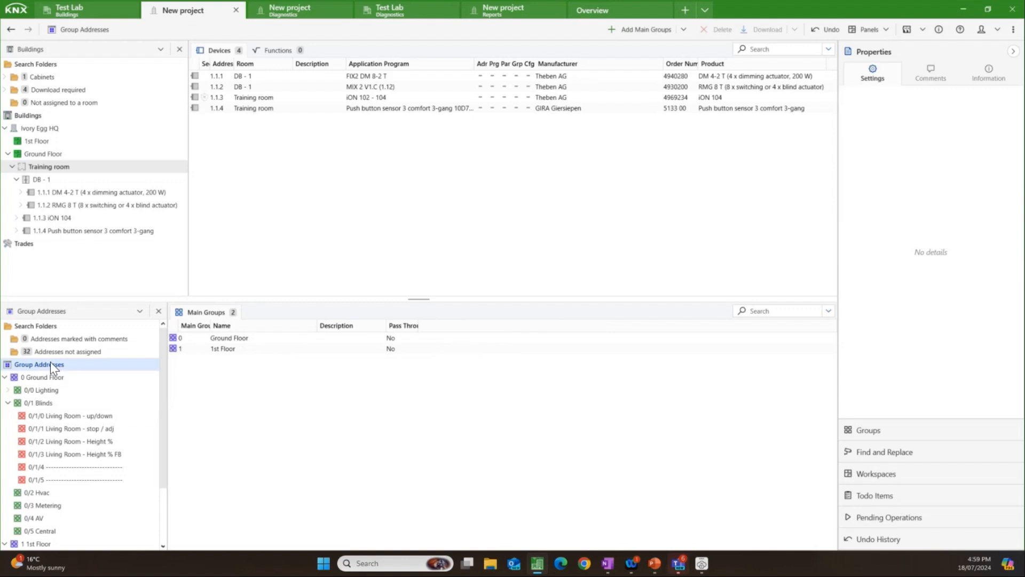
right_click(62, 363)
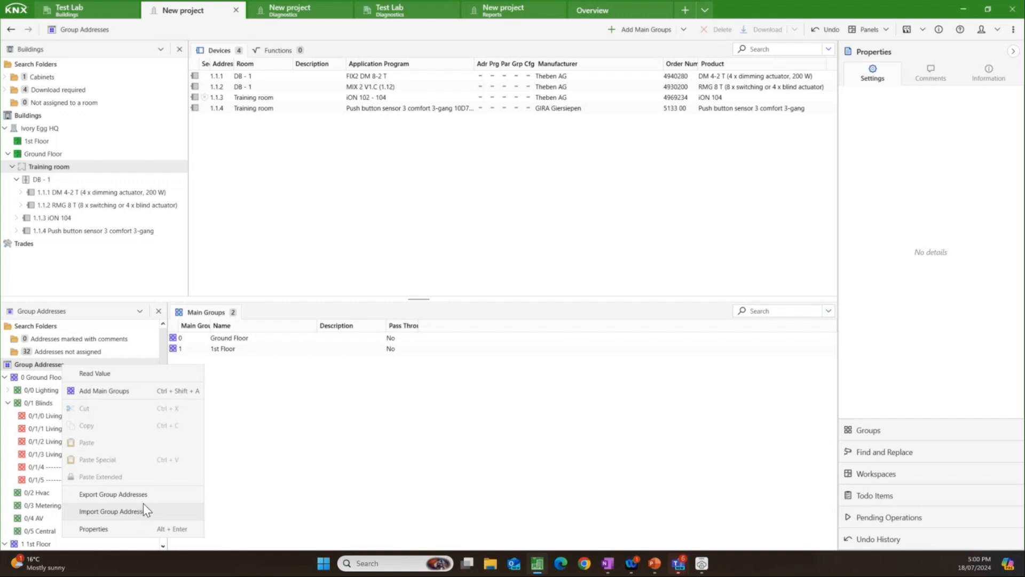
click(313, 470)
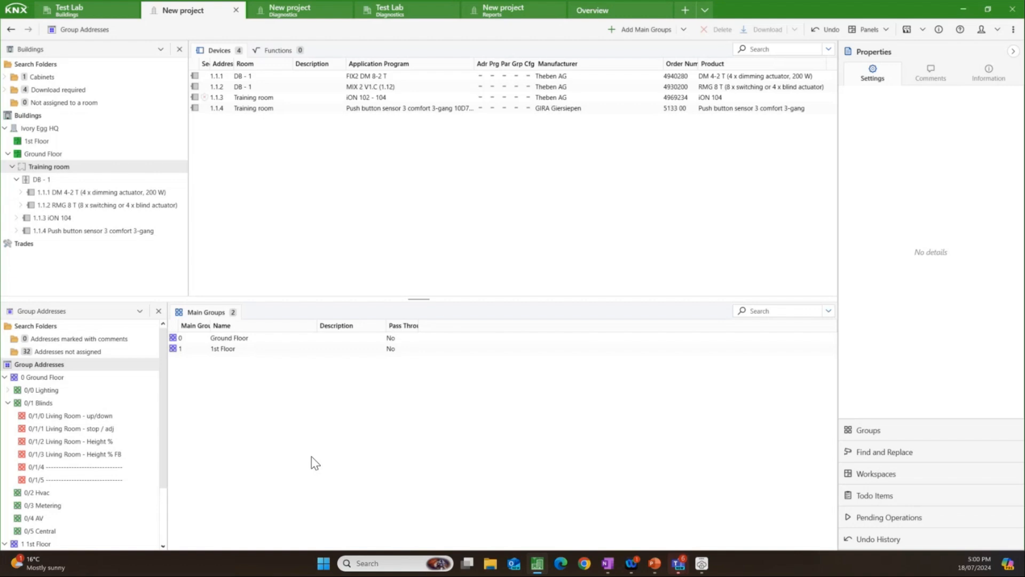
Step: From the project overview, open the Data Storage settings and examine the archive, collaboration mode and linked folder options
click(609, 15)
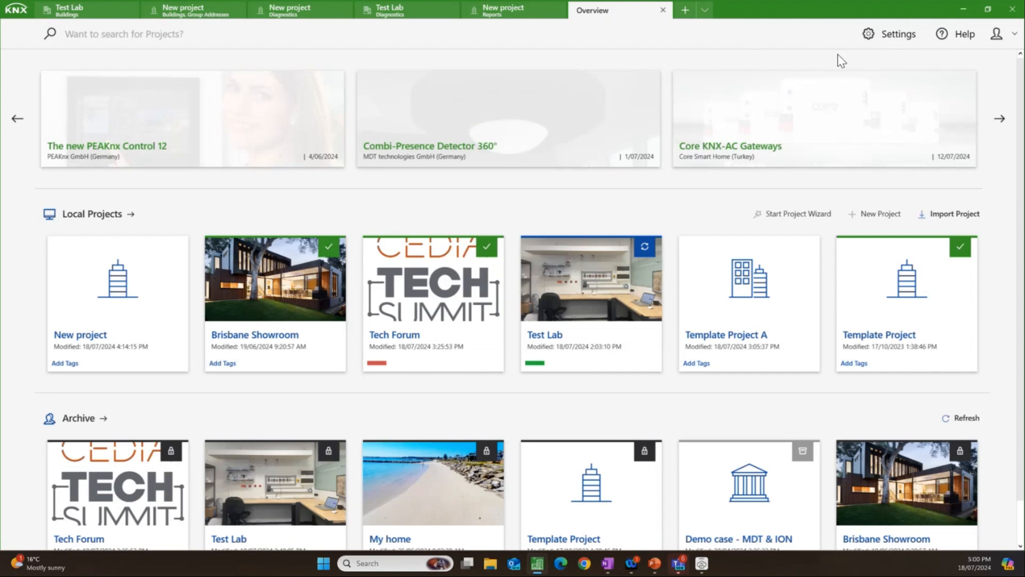
click(883, 37)
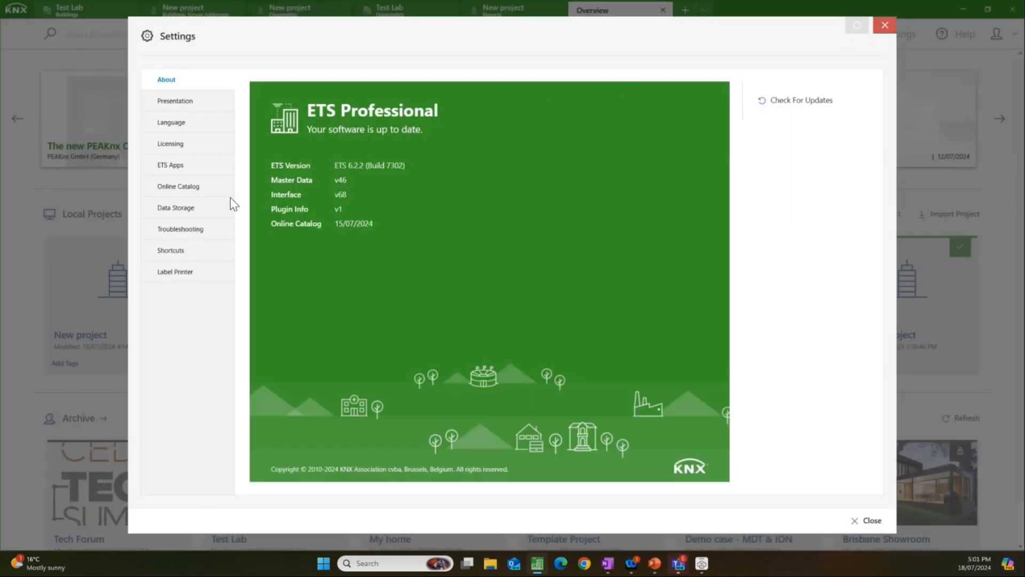
click(177, 208)
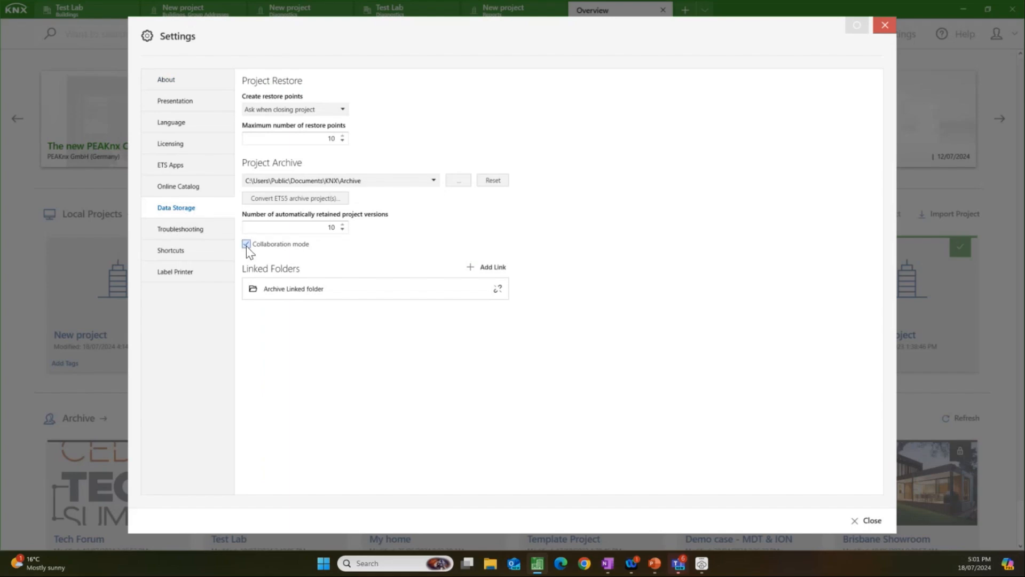
mouse_move(245, 245)
mouse_move(497, 289)
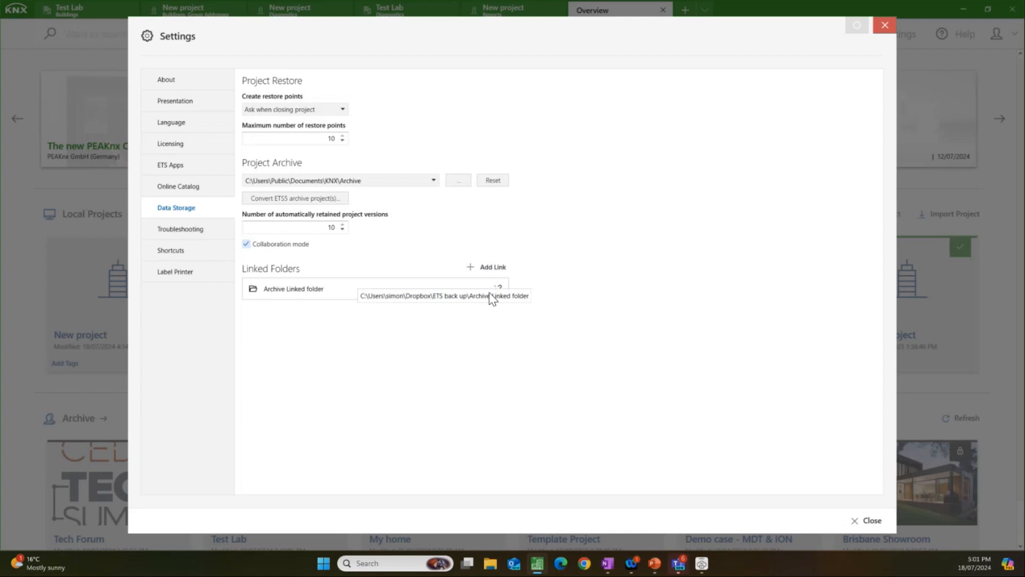
Step: Start adding a linked folder, browse to the ETS back up folder in Dropbox, and cancel the selection
click(483, 265)
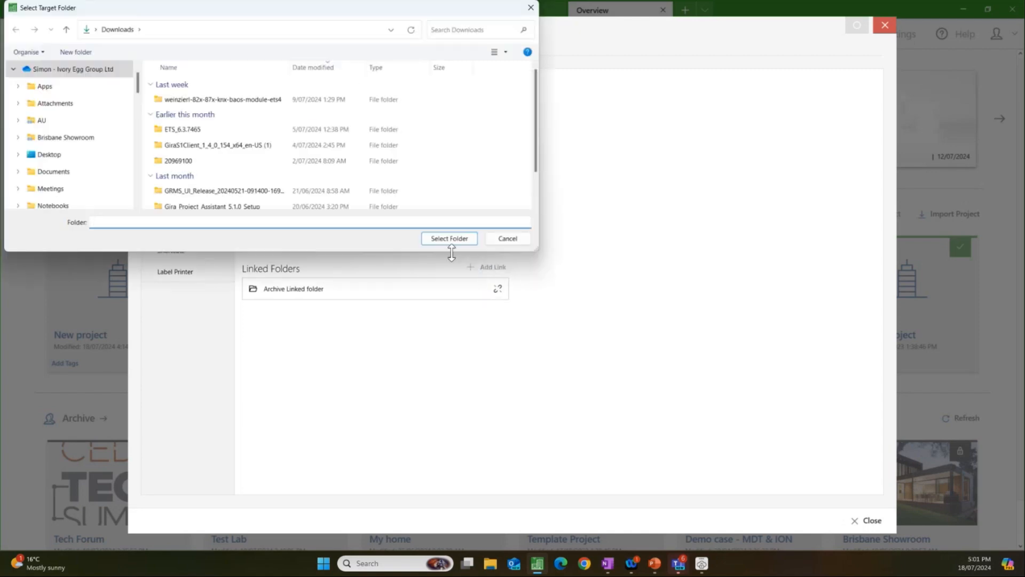
scroll(133, 130, down, 7)
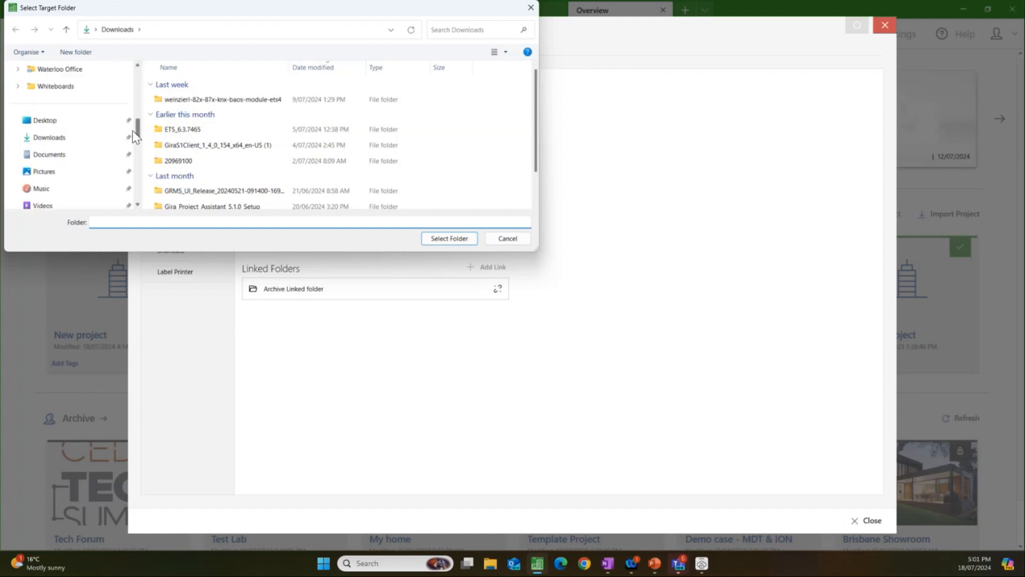
scroll(133, 141, down, 6)
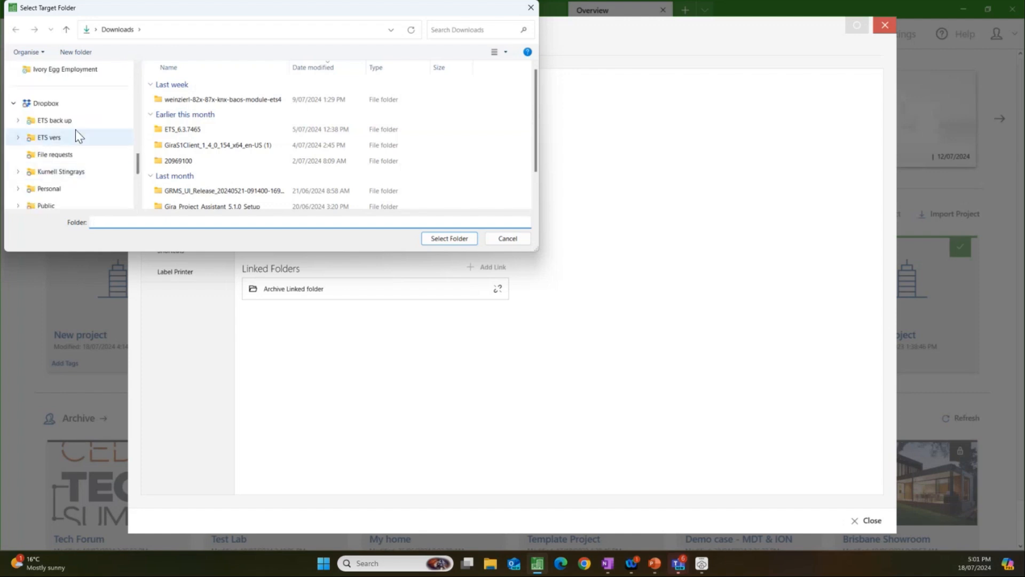
click(73, 131)
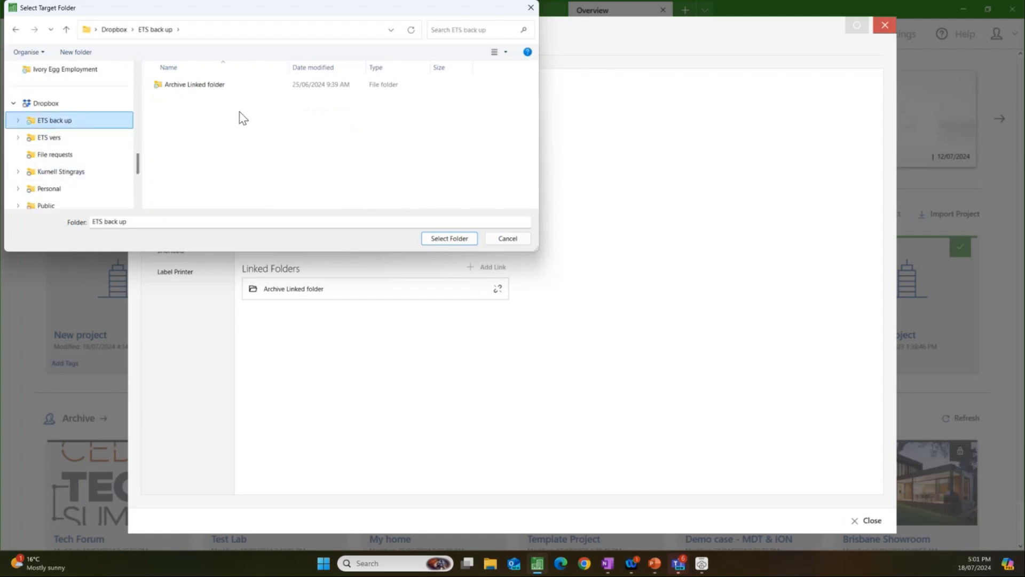
click(518, 237)
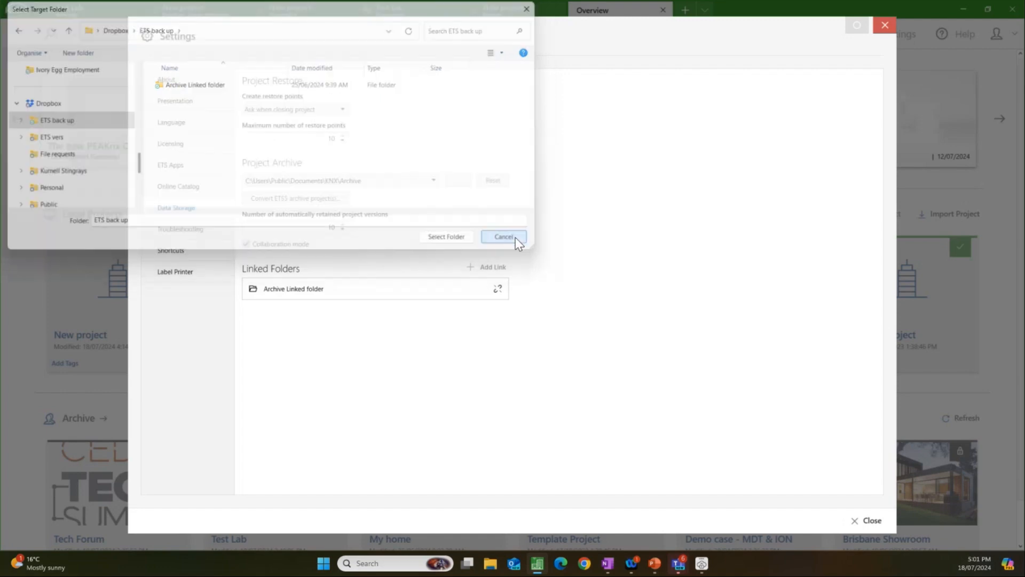
Step: Bring up the removal of the Archive Linked folder link, cancel it, and close the settings
click(496, 289)
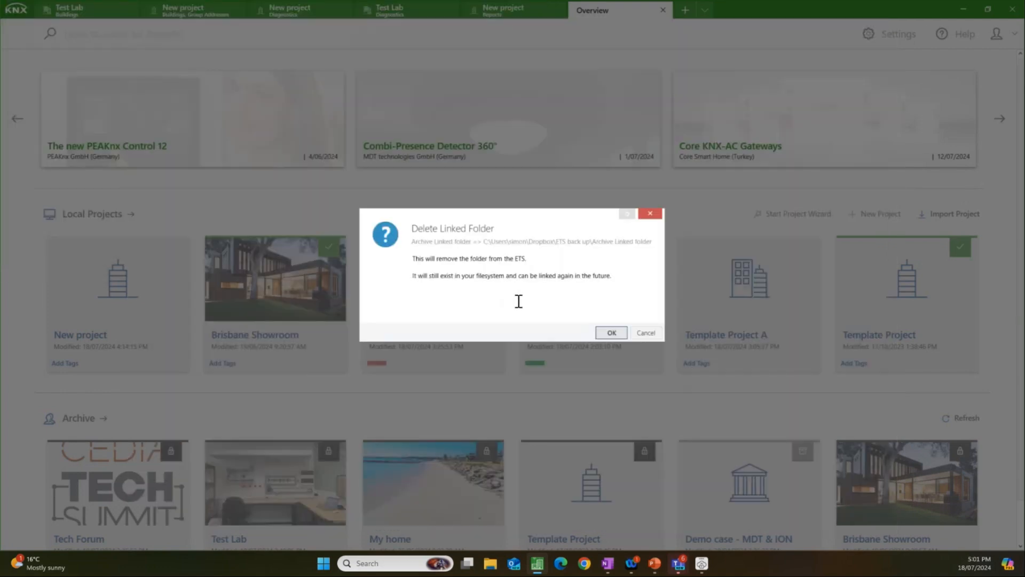
click(636, 333)
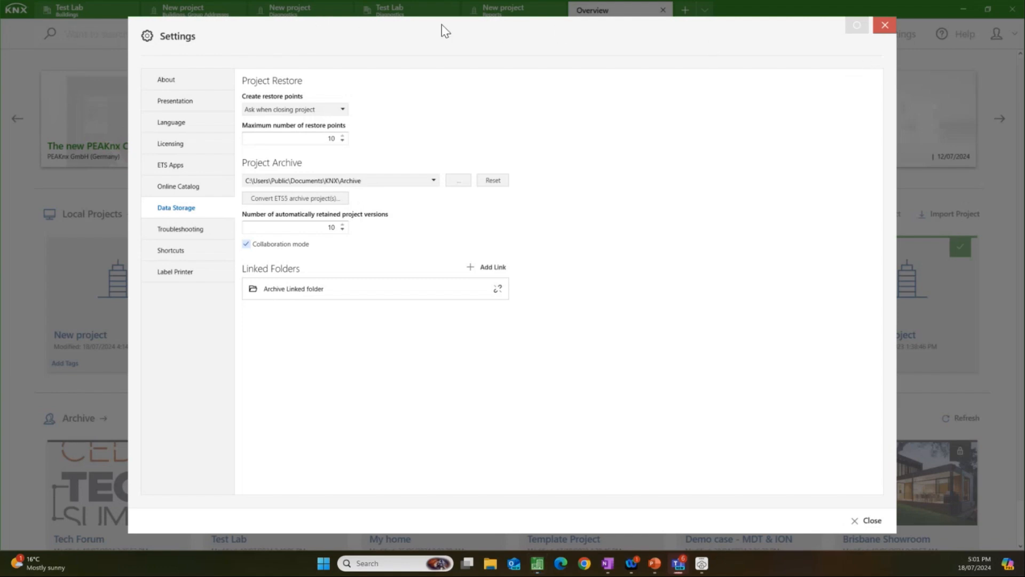
click(883, 25)
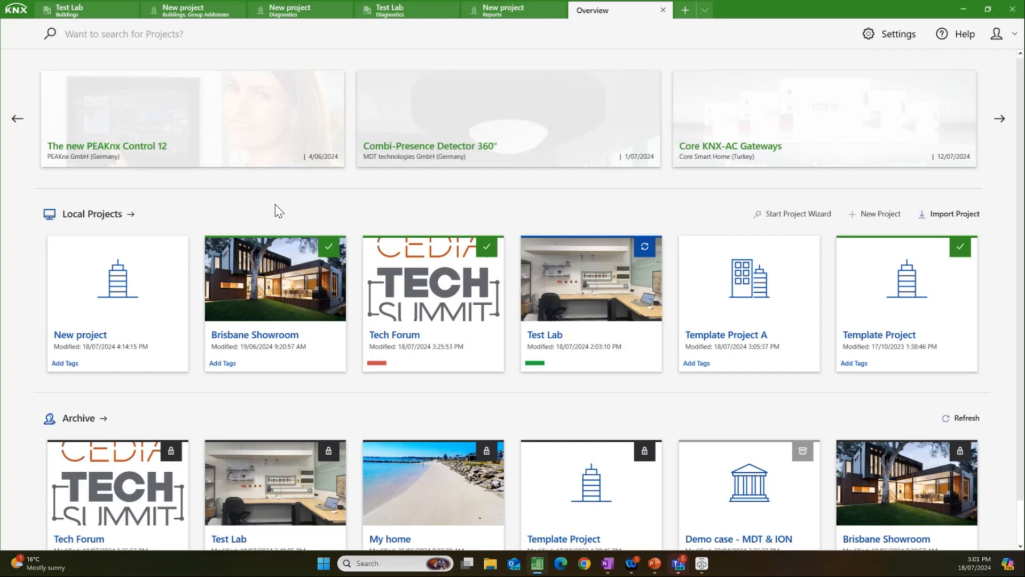
Step: Back up the Brisbane Showroom project to the archive, keeping the local project and leaving the archive copy unlocked for others
mouse_move(250, 304)
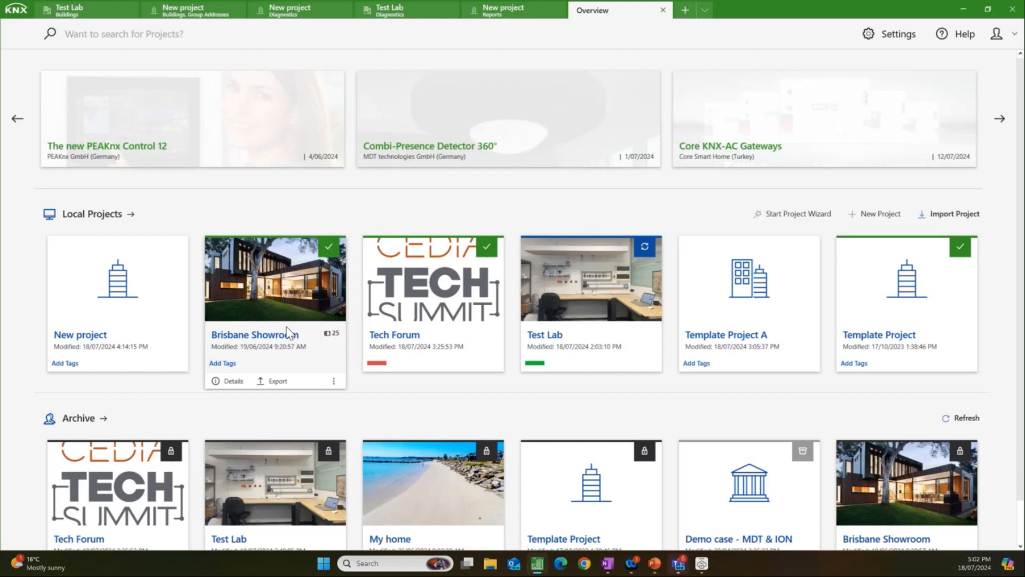
click(333, 382)
click(366, 451)
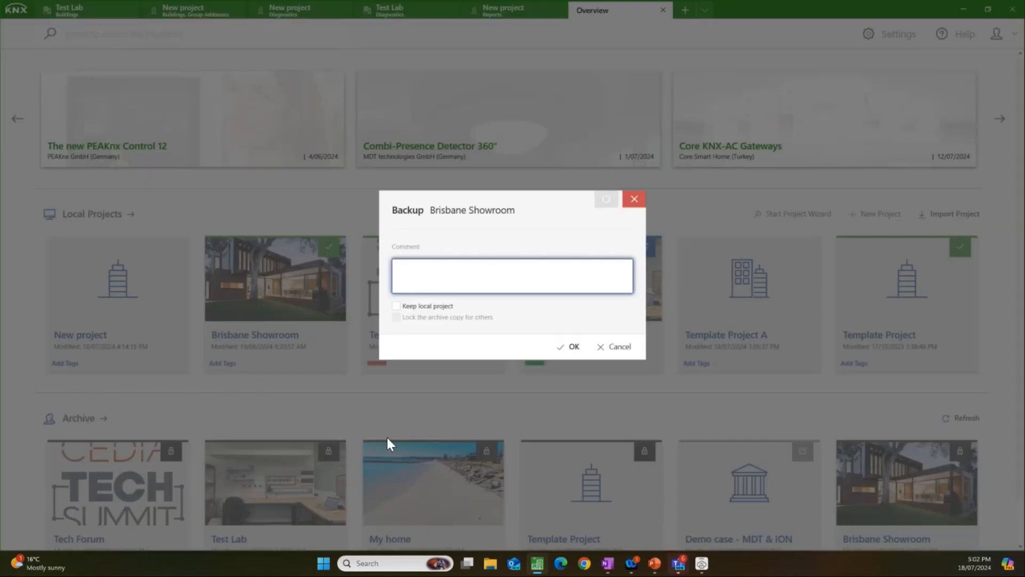
click(416, 308)
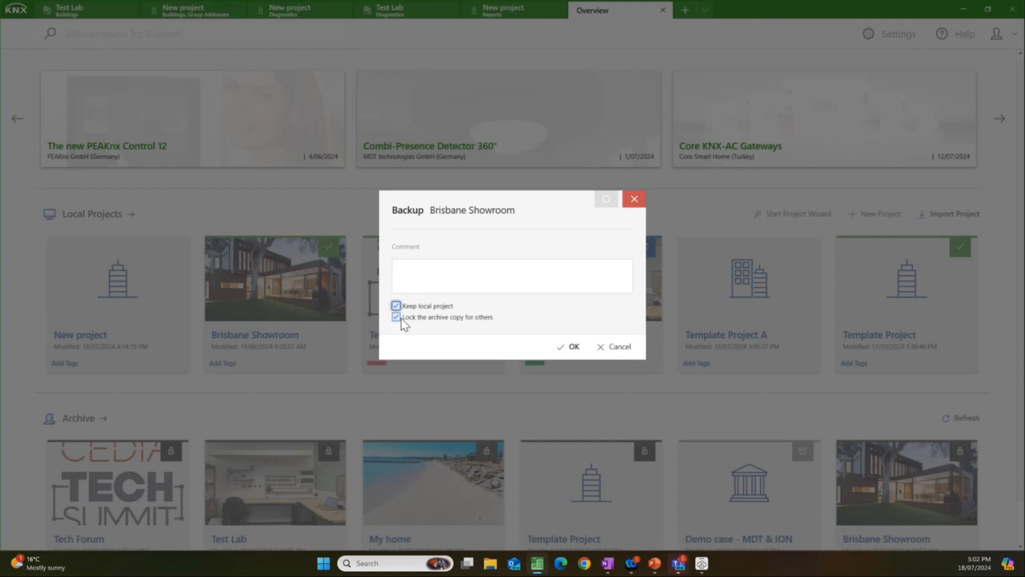
click(399, 317)
click(397, 318)
click(395, 317)
click(567, 350)
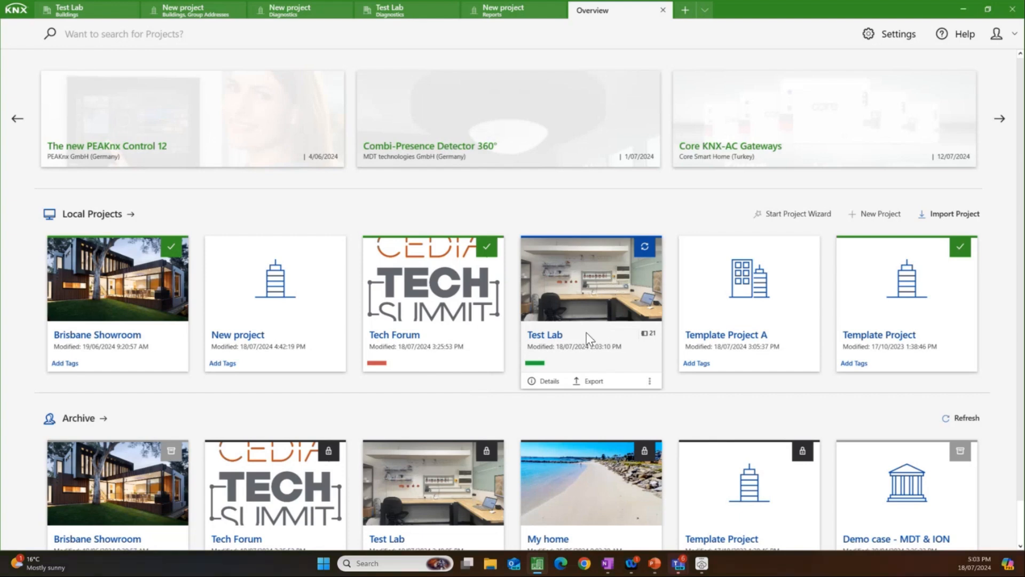
Step: Restore Test Lab from the archive with the project kept locked, accepting the rollback of local changes and loss of unsaved monitor telegrams
scroll(574, 342, down, 1)
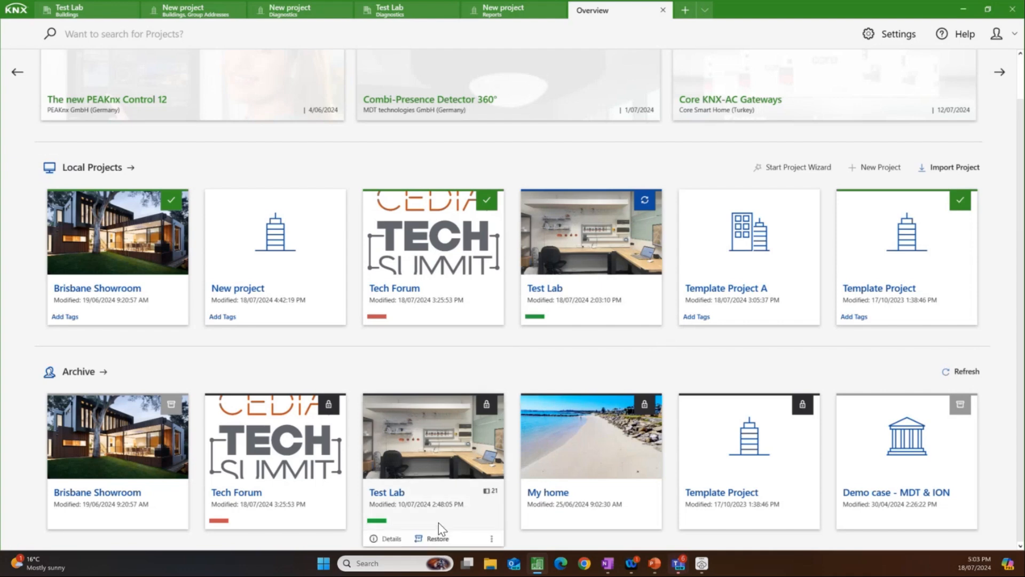
click(435, 538)
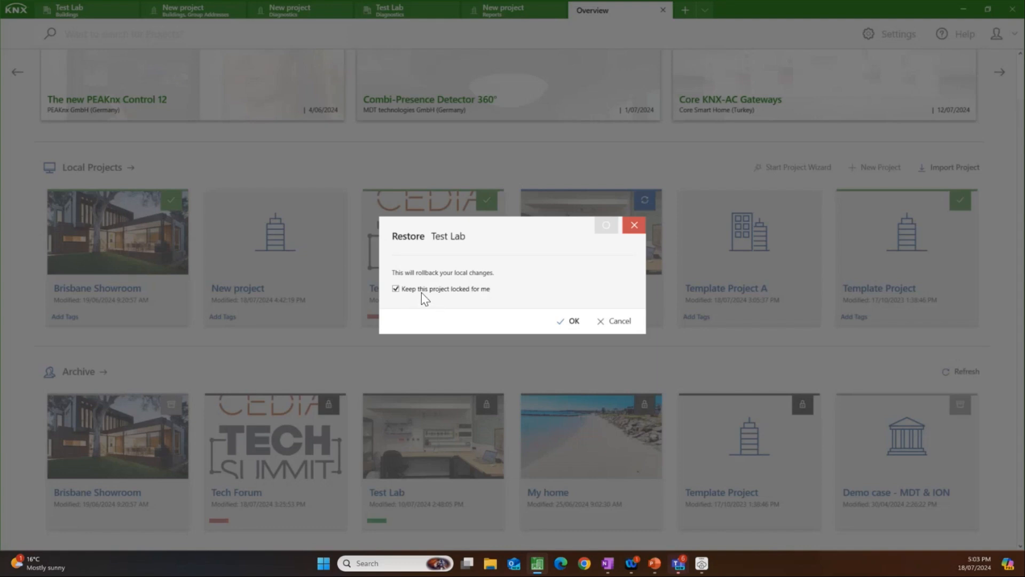
click(566, 321)
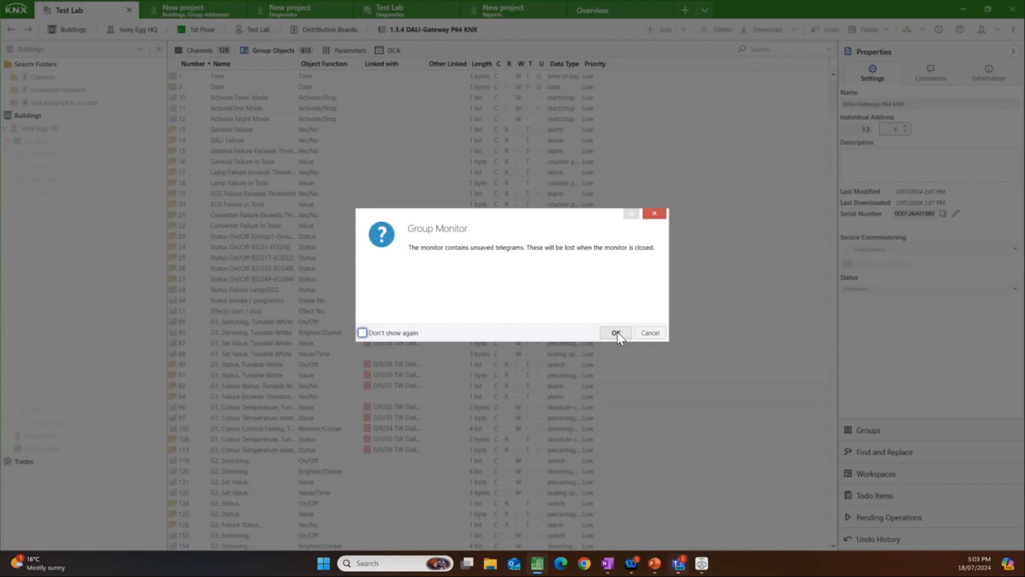
click(615, 332)
click(628, 335)
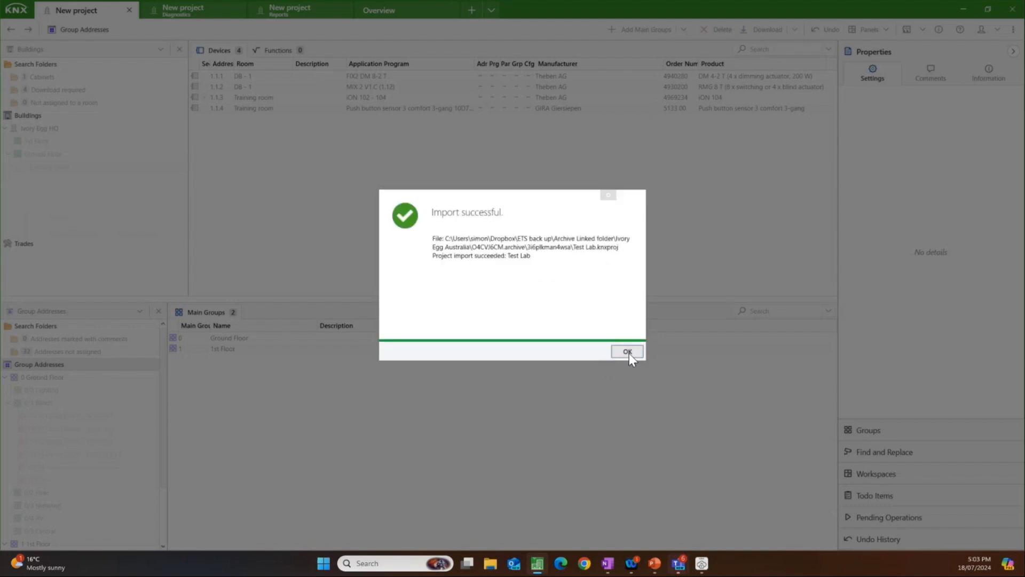
click(627, 351)
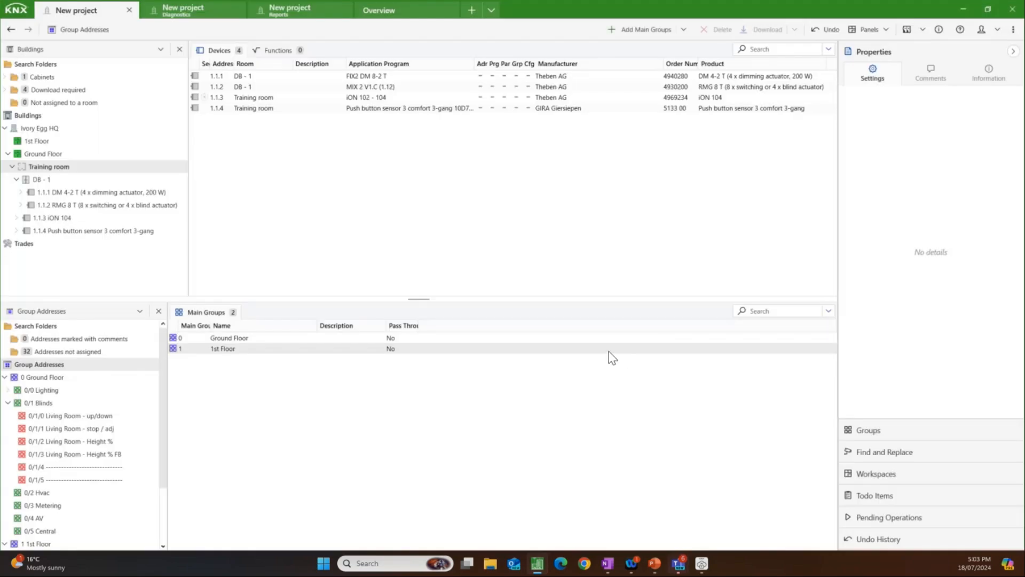
Step: Return to the project overview and examine the lock status of the archived projects, including My home and Brisbane Showroom
click(379, 10)
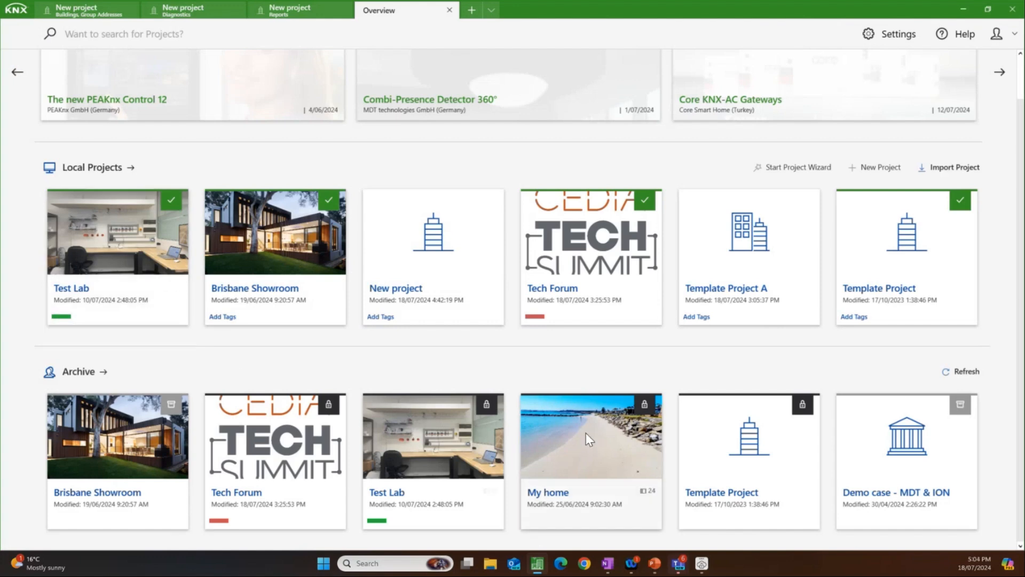
mouse_move(596, 518)
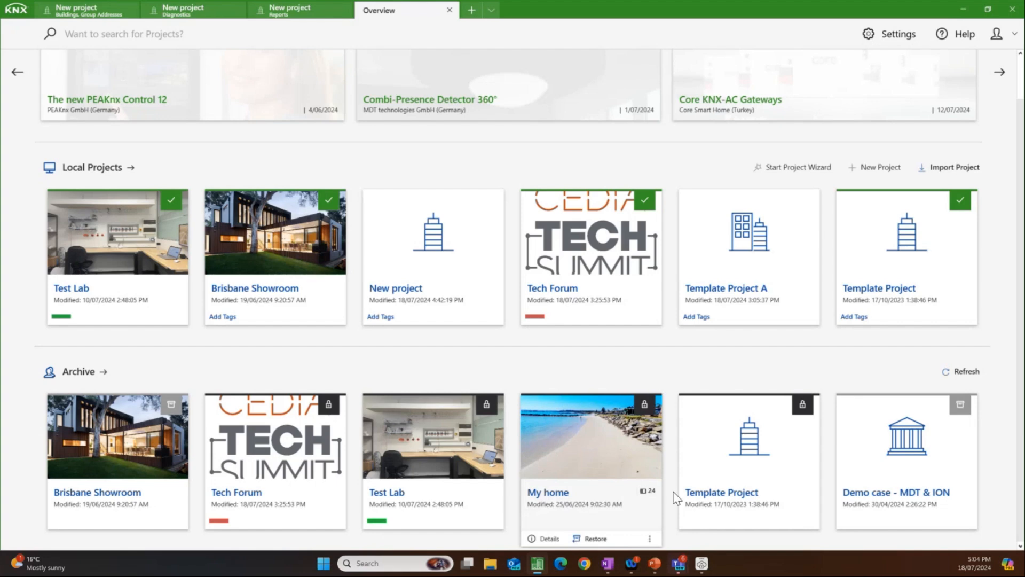
mouse_move(912, 461)
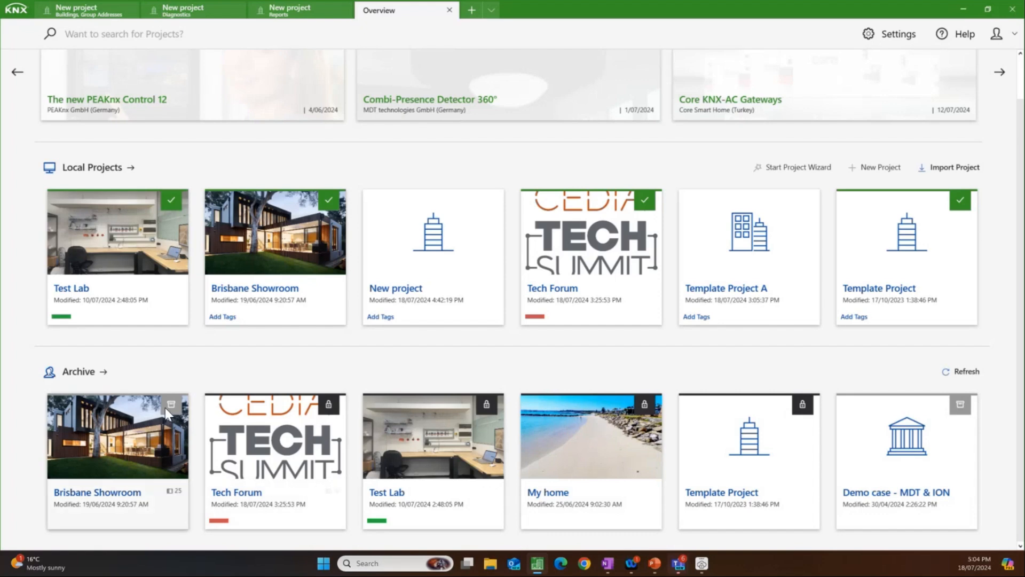
mouse_move(160, 427)
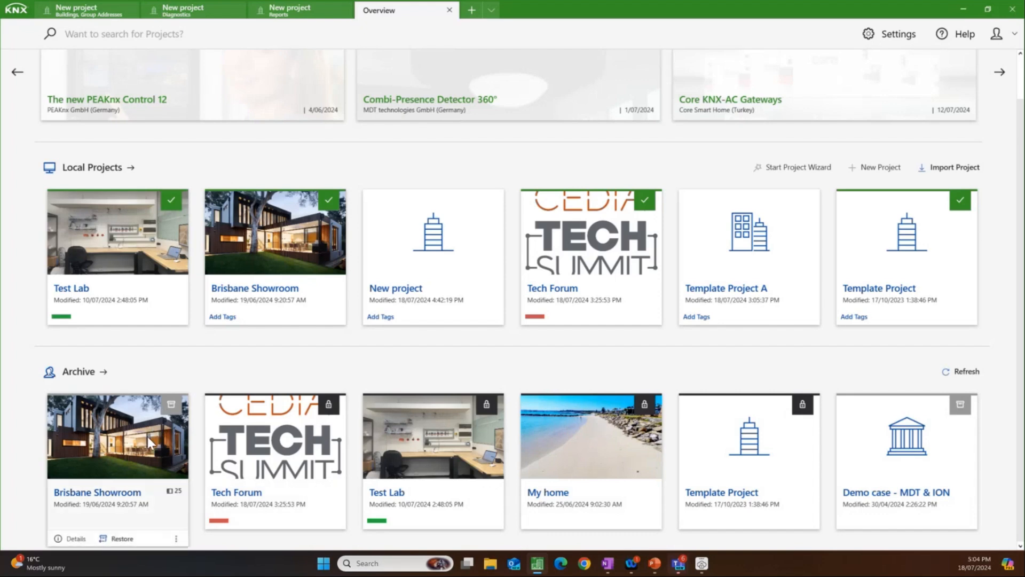